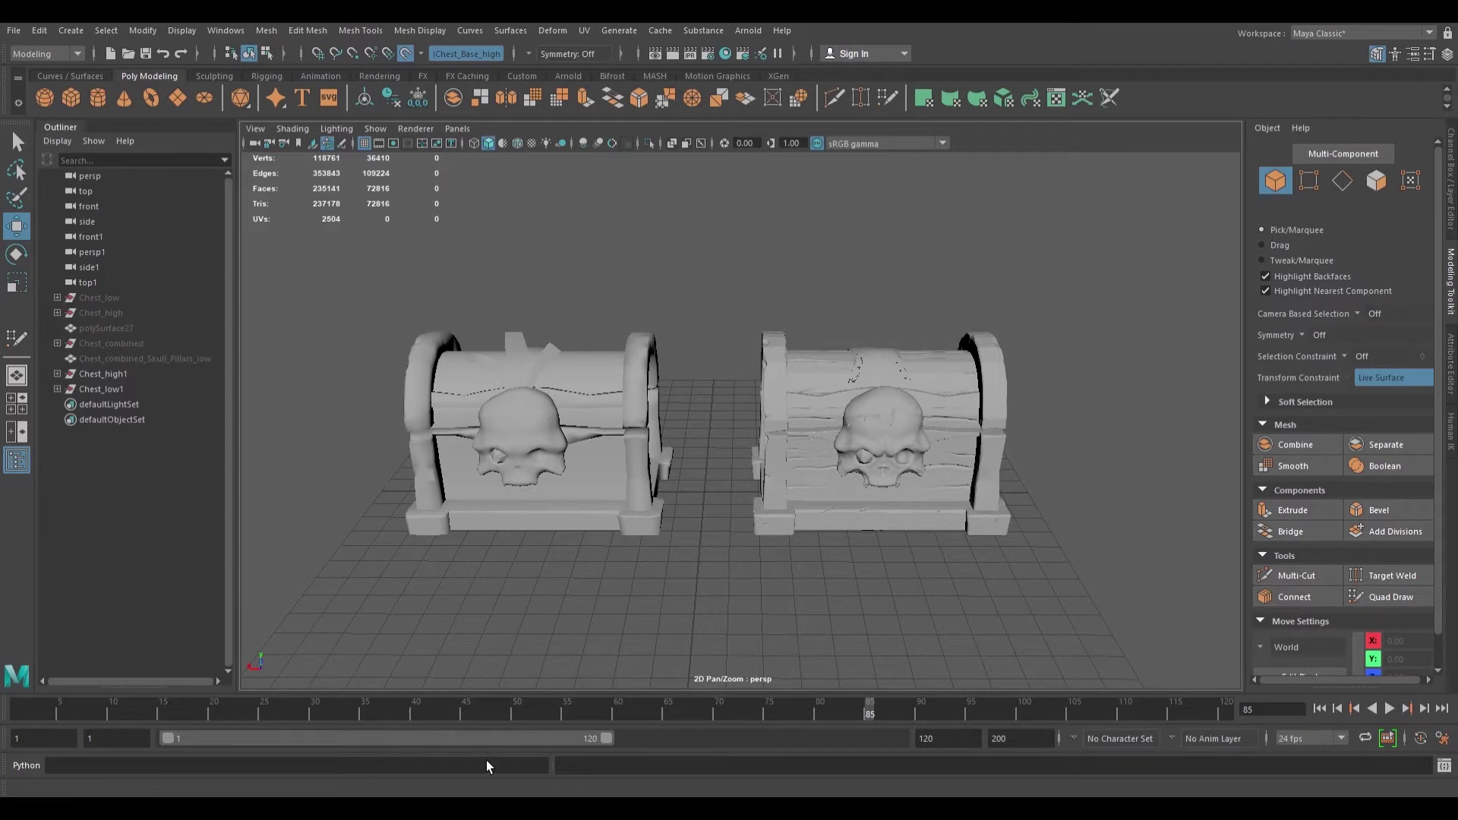
Step: Compare the low-poly and high-poly chests side by side from several angles, selecting their parts to examine the wireframes
scroll(687, 403, down, 3)
alt+drag(696, 335, 695, 328)
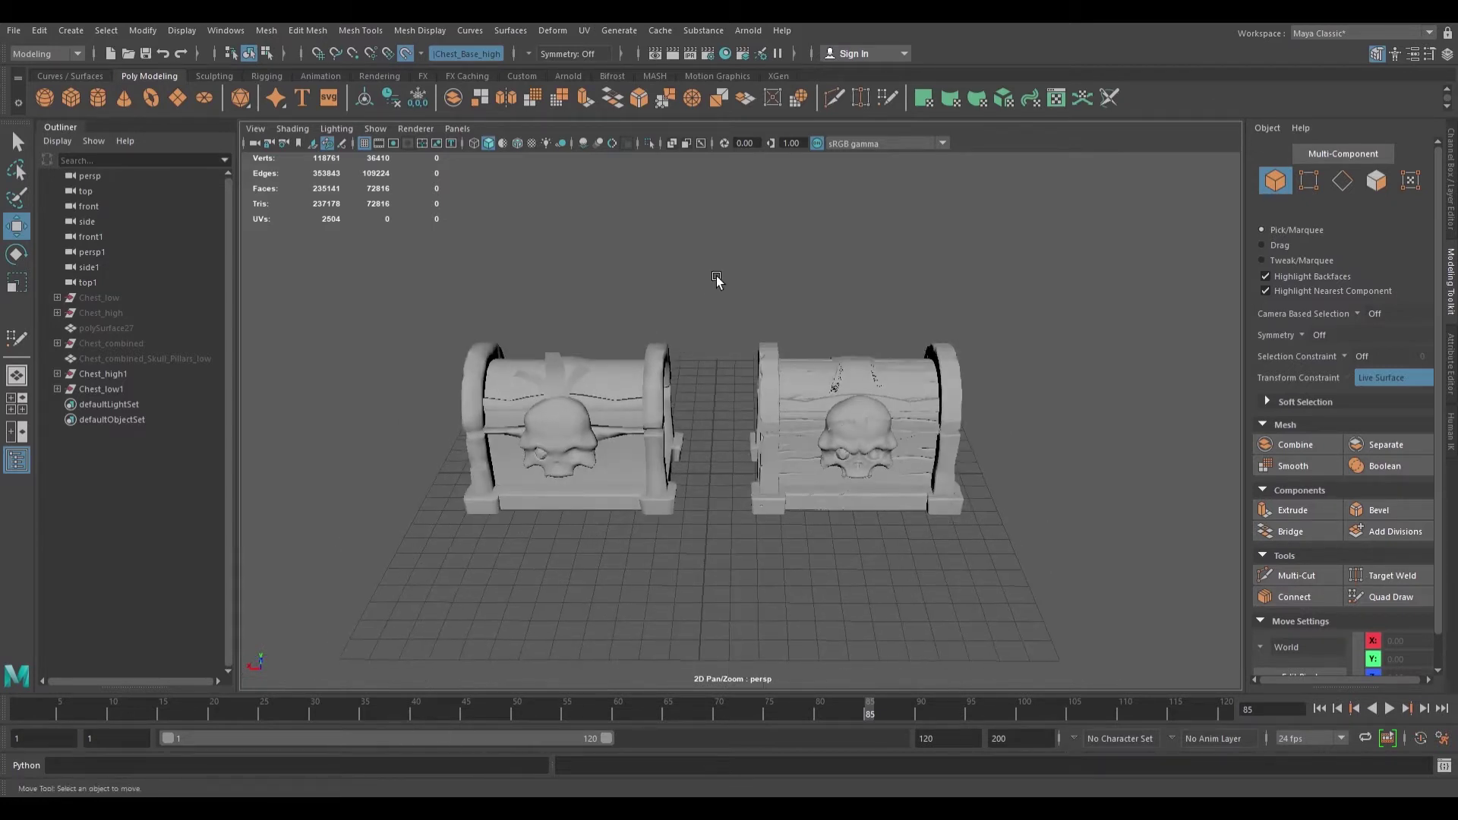
click(630, 430)
click(751, 391)
click(775, 389)
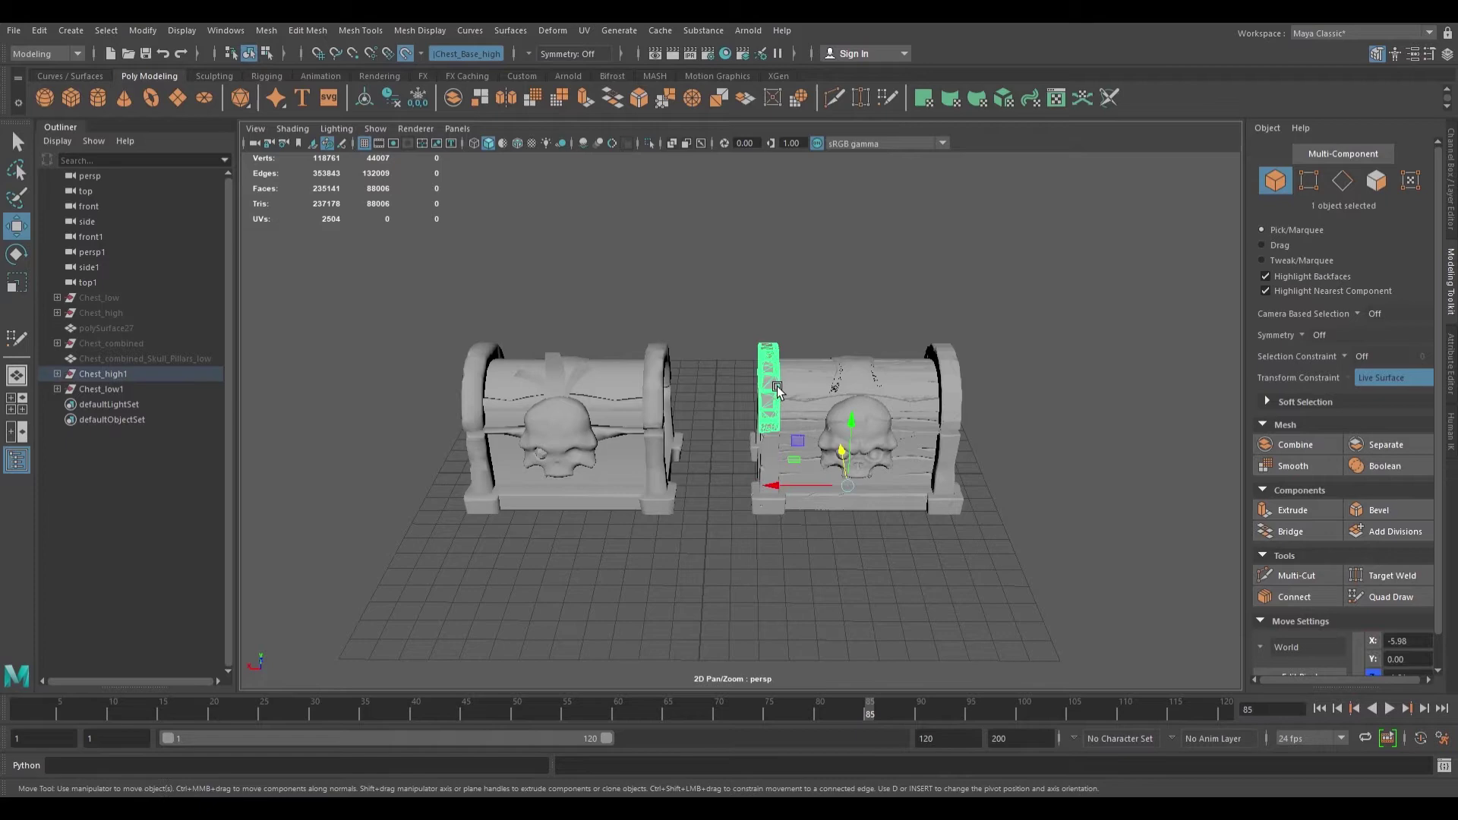
scroll(770, 386, up, 2)
click(688, 328)
alt+drag(688, 290, 685, 307)
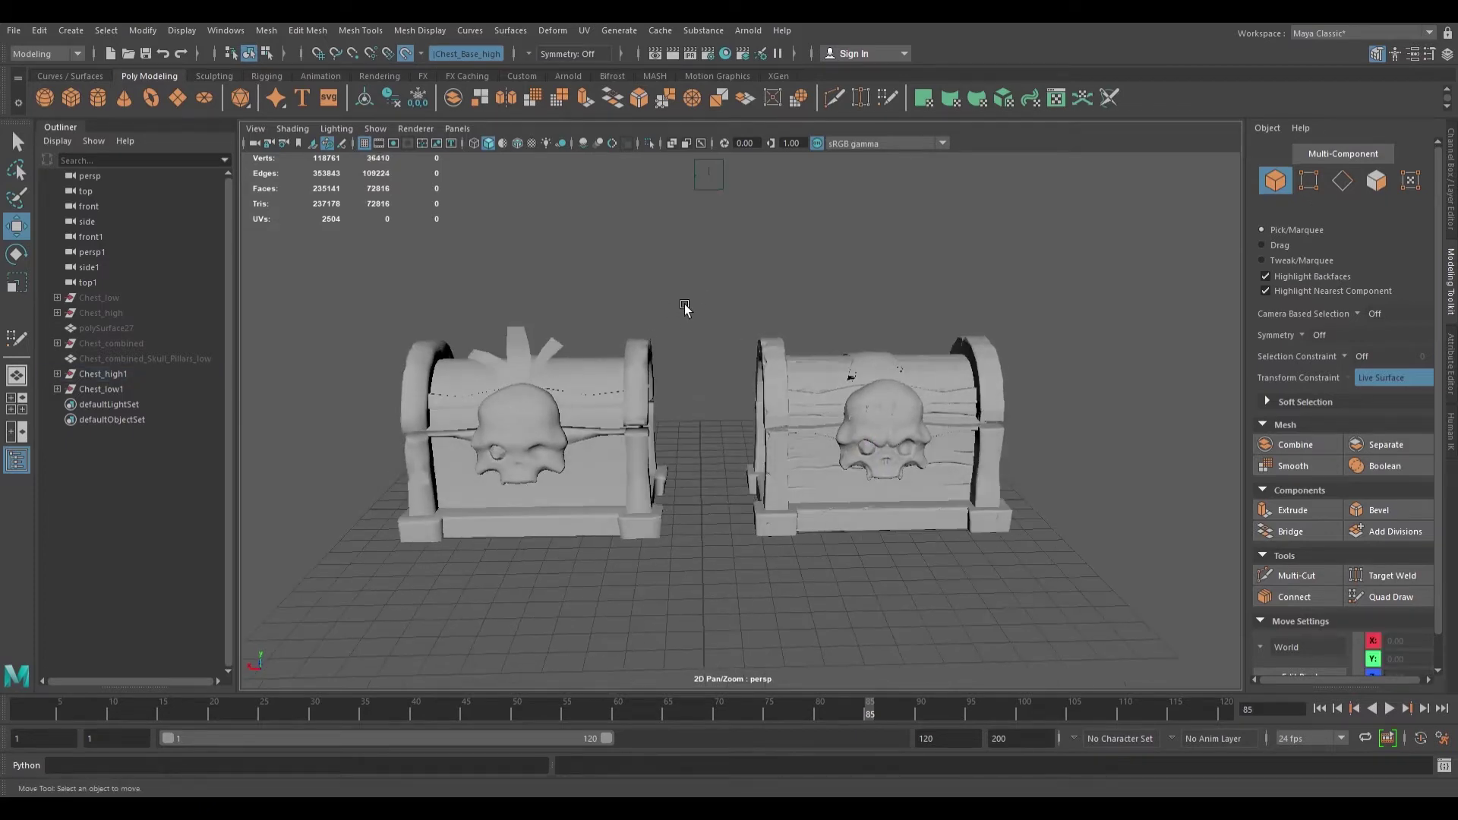
alt+drag(657, 370, 660, 344)
drag(374, 445, 641, 325)
click(660, 338)
drag(437, 300, 686, 514)
click(693, 609)
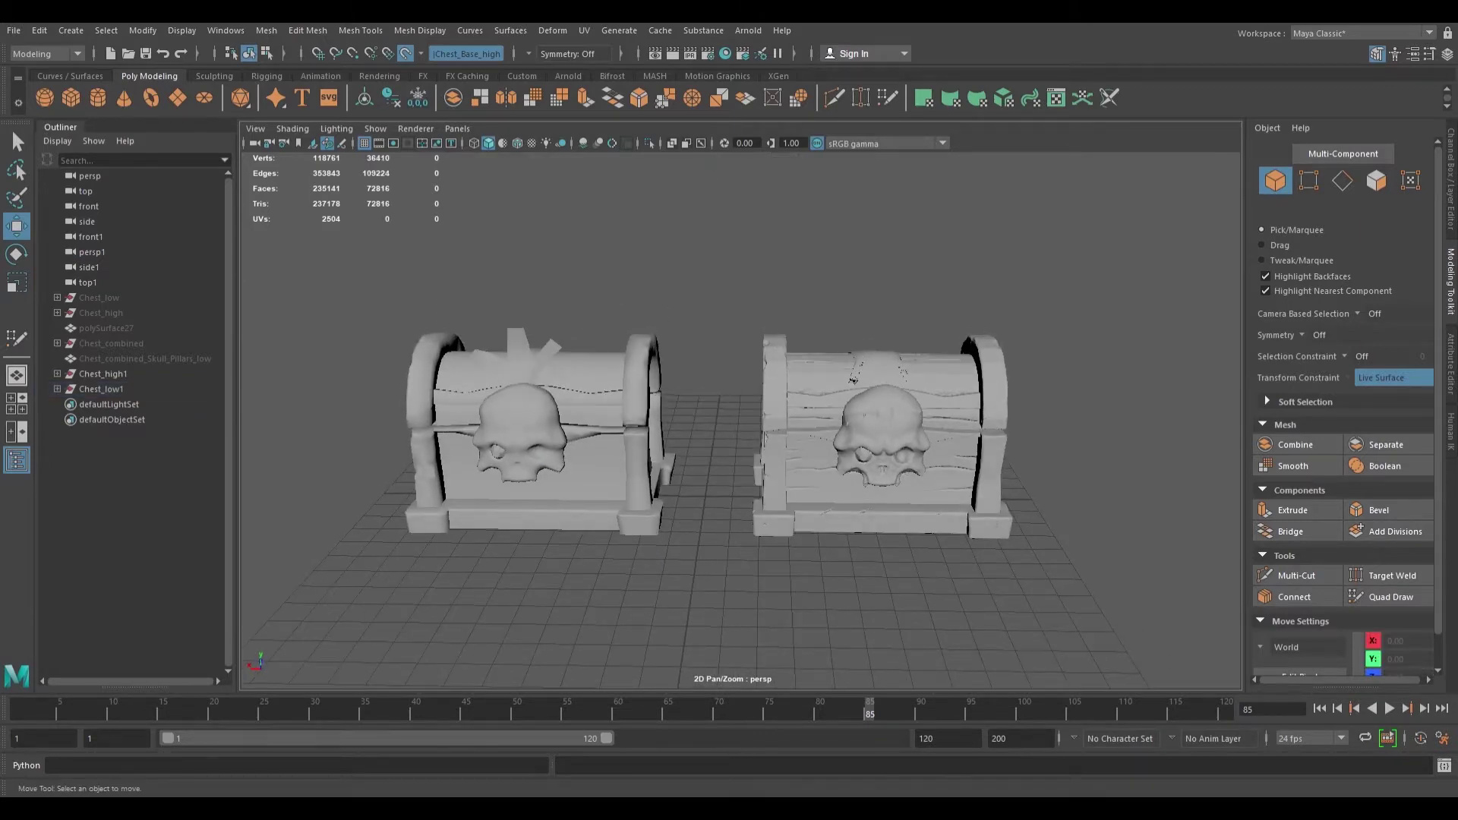
alt+drag(885, 401, 1064, 395)
alt+drag(517, 205, 562, 213)
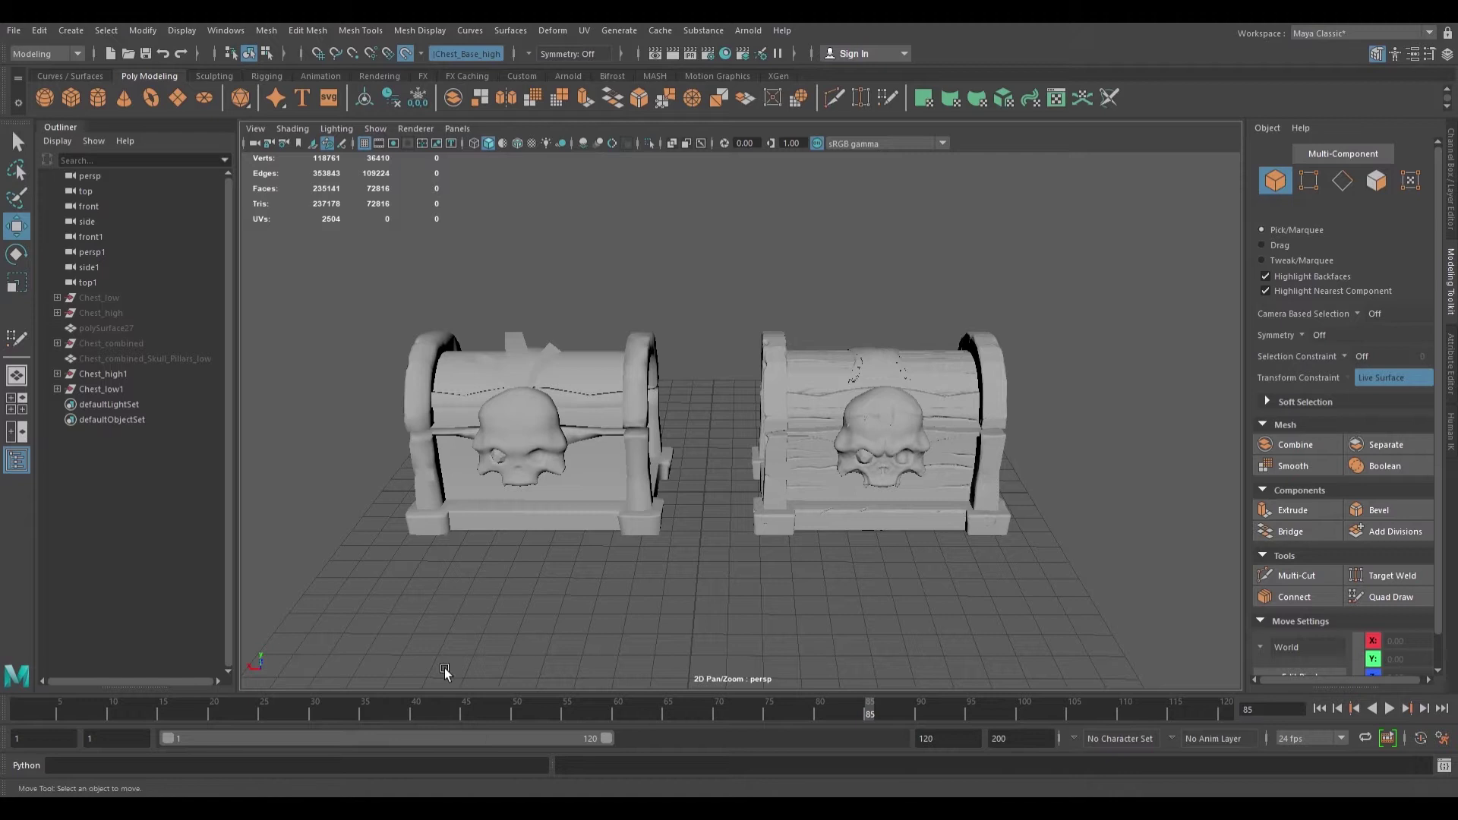
scroll(686, 381, down, 2)
alt+drag(697, 321, 695, 325)
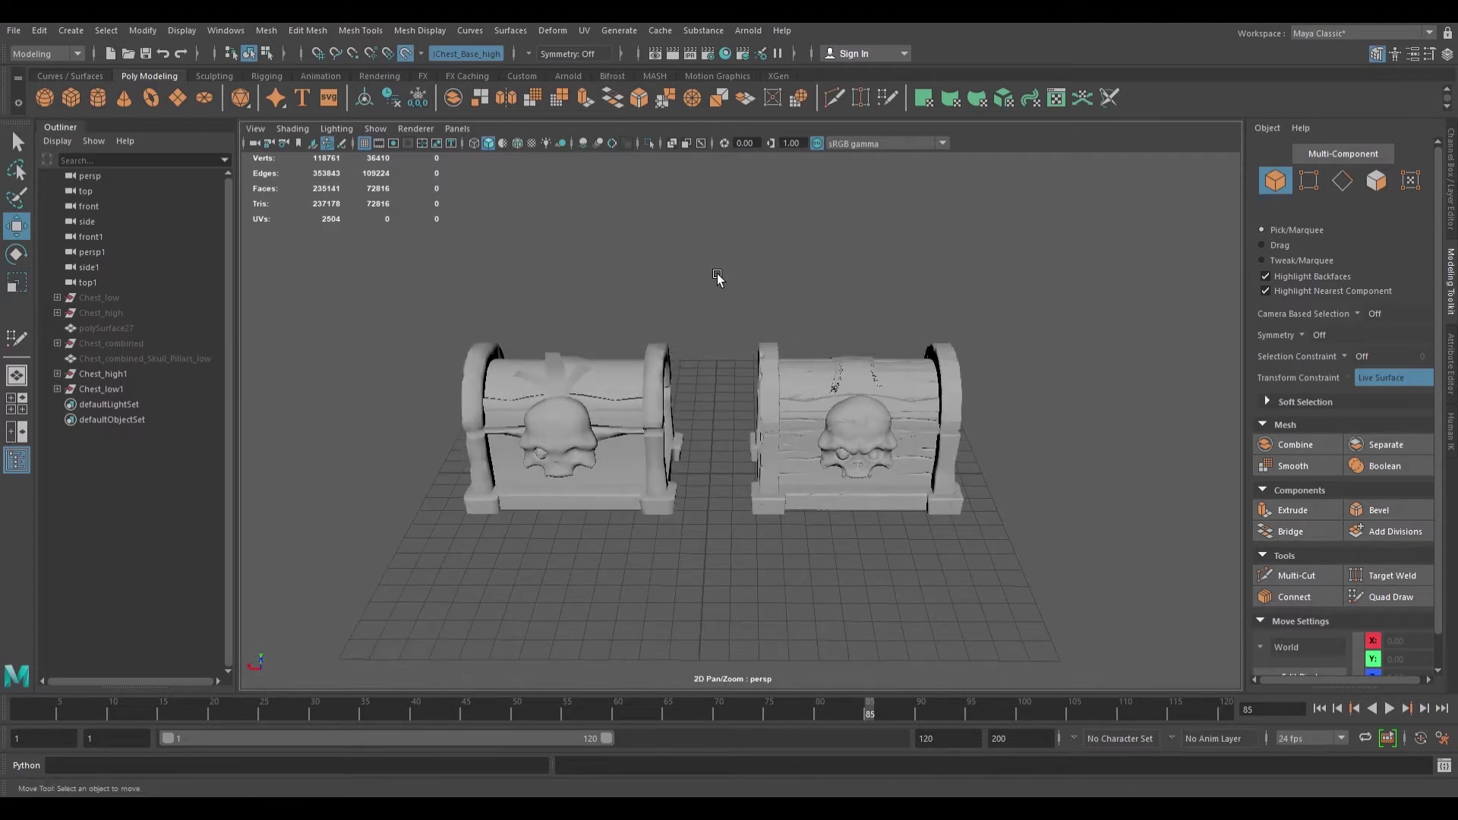
click(643, 398)
click(811, 388)
scroll(811, 387, up, 2)
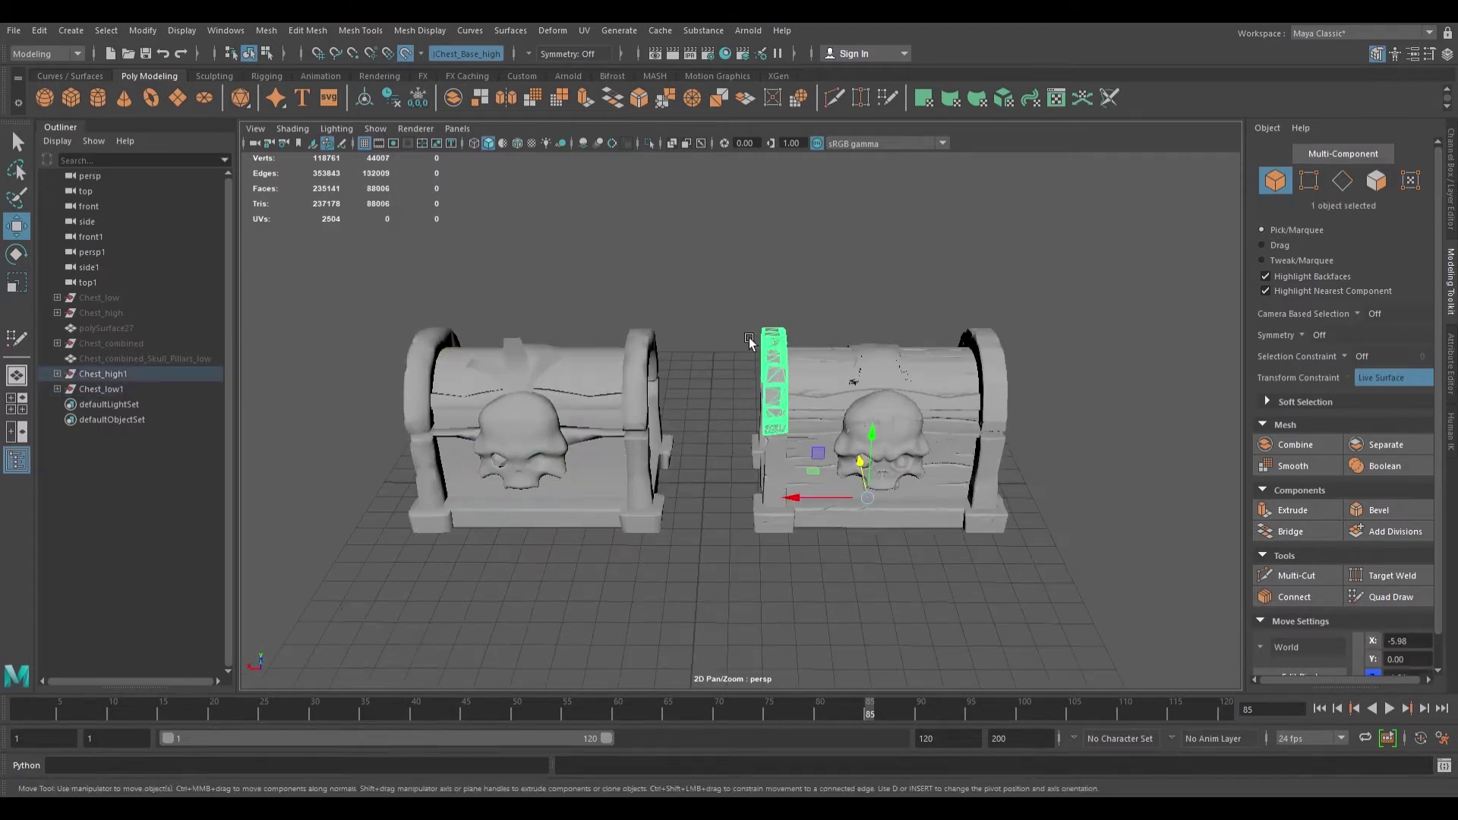
click(682, 319)
alt+drag(678, 327, 684, 307)
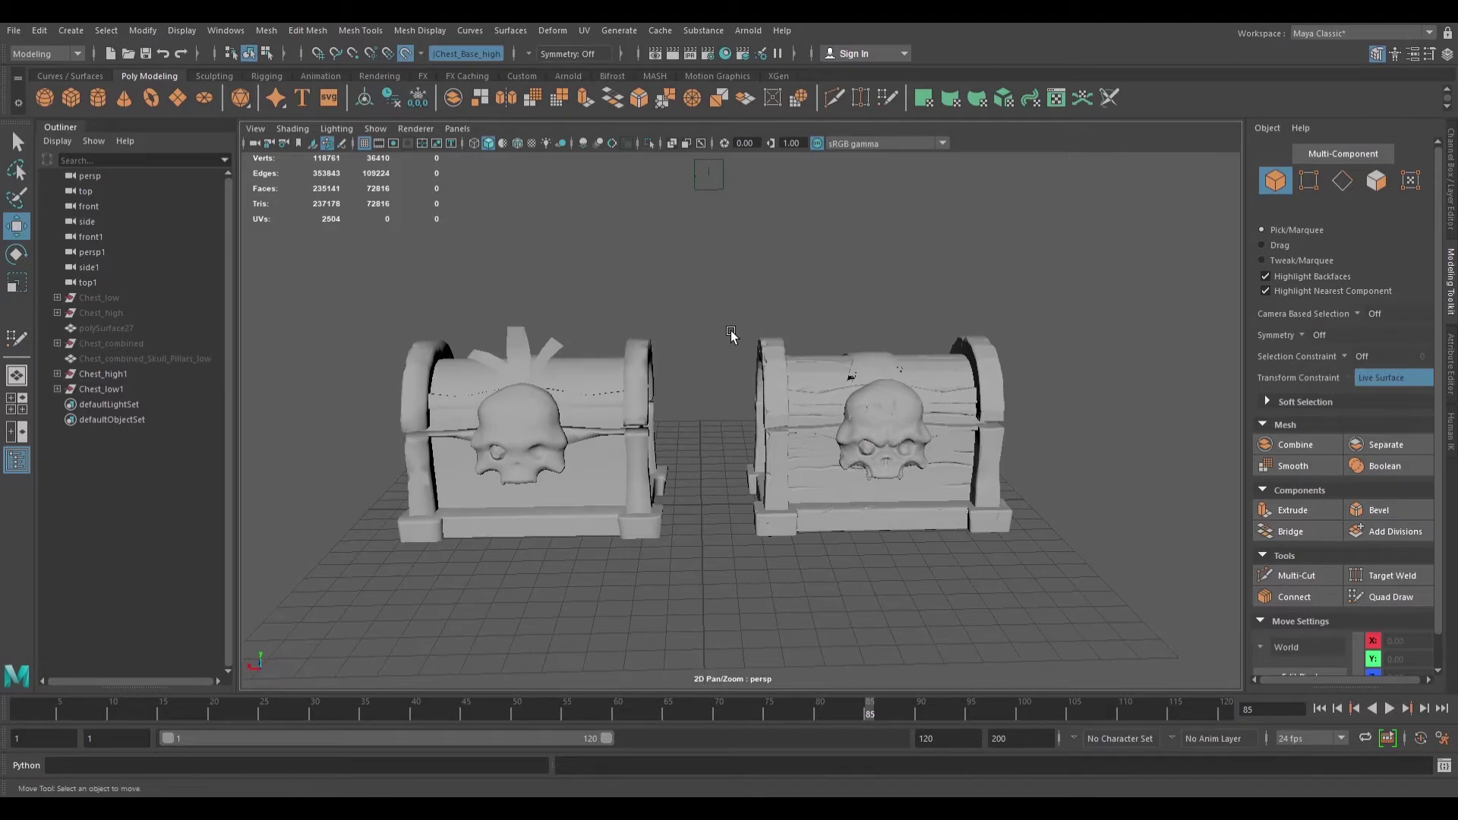
alt+drag(651, 365, 657, 346)
drag(373, 320, 640, 487)
alt+drag(640, 488, 648, 540)
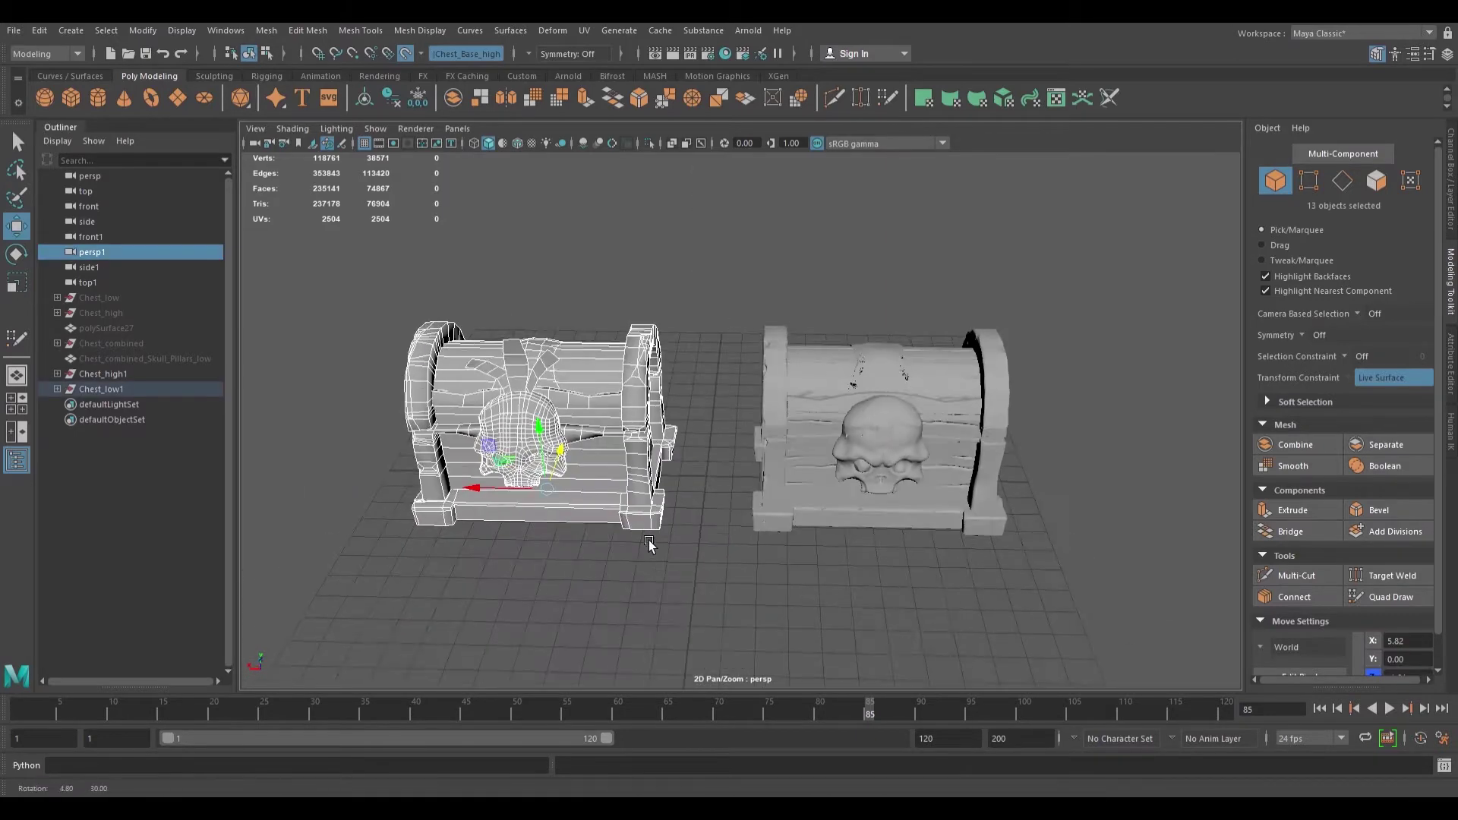
click(635, 411)
alt+drag(635, 410, 626, 388)
drag(438, 299, 667, 511)
click(695, 502)
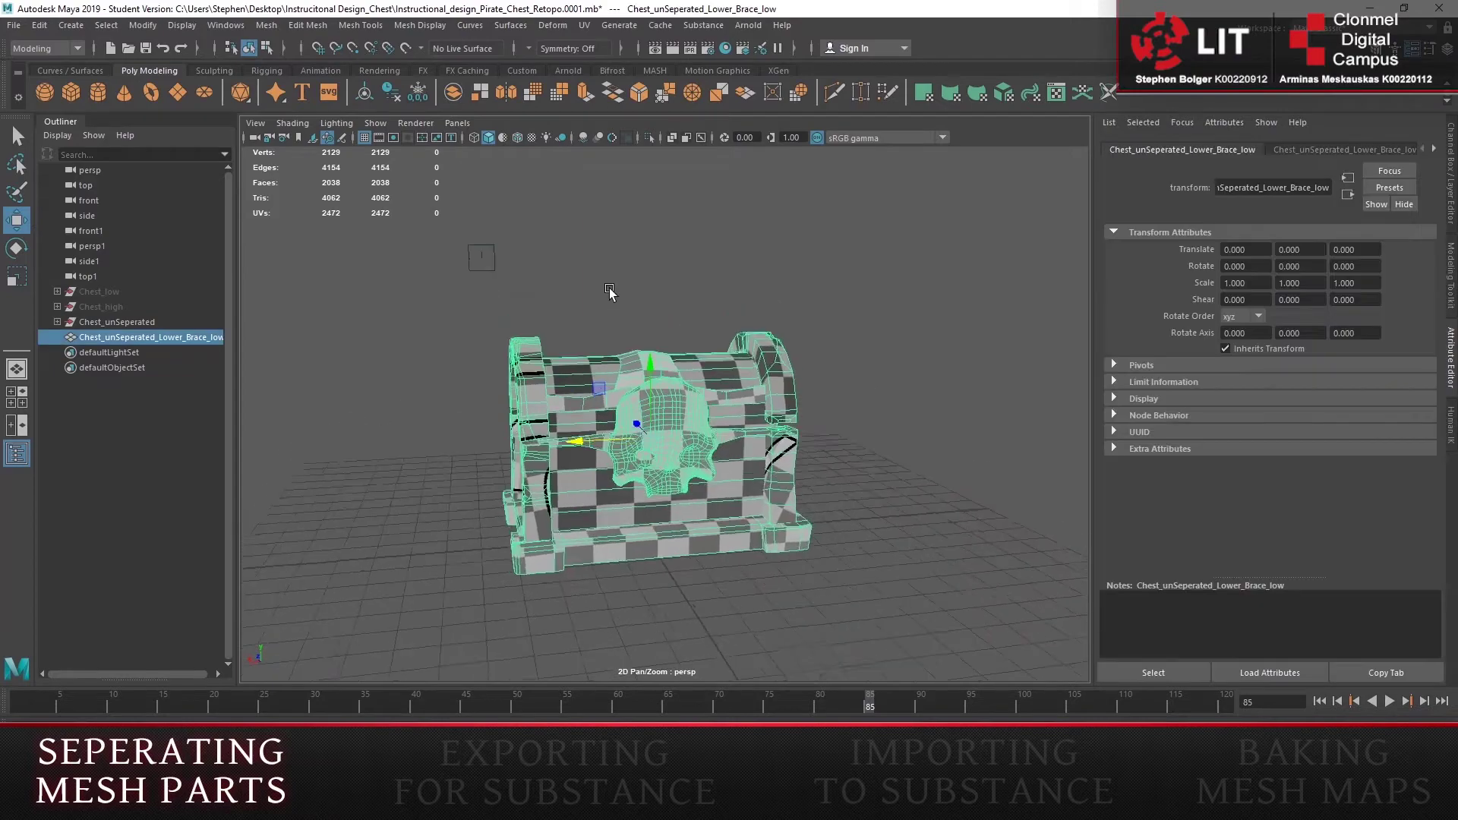
Step: In face mode, examine the combined chest's separate shells by selecting the wooden planks, the top frames and the front pillar
scroll(607, 300, up, 5)
right_drag(617, 302, 678, 298)
click(618, 294)
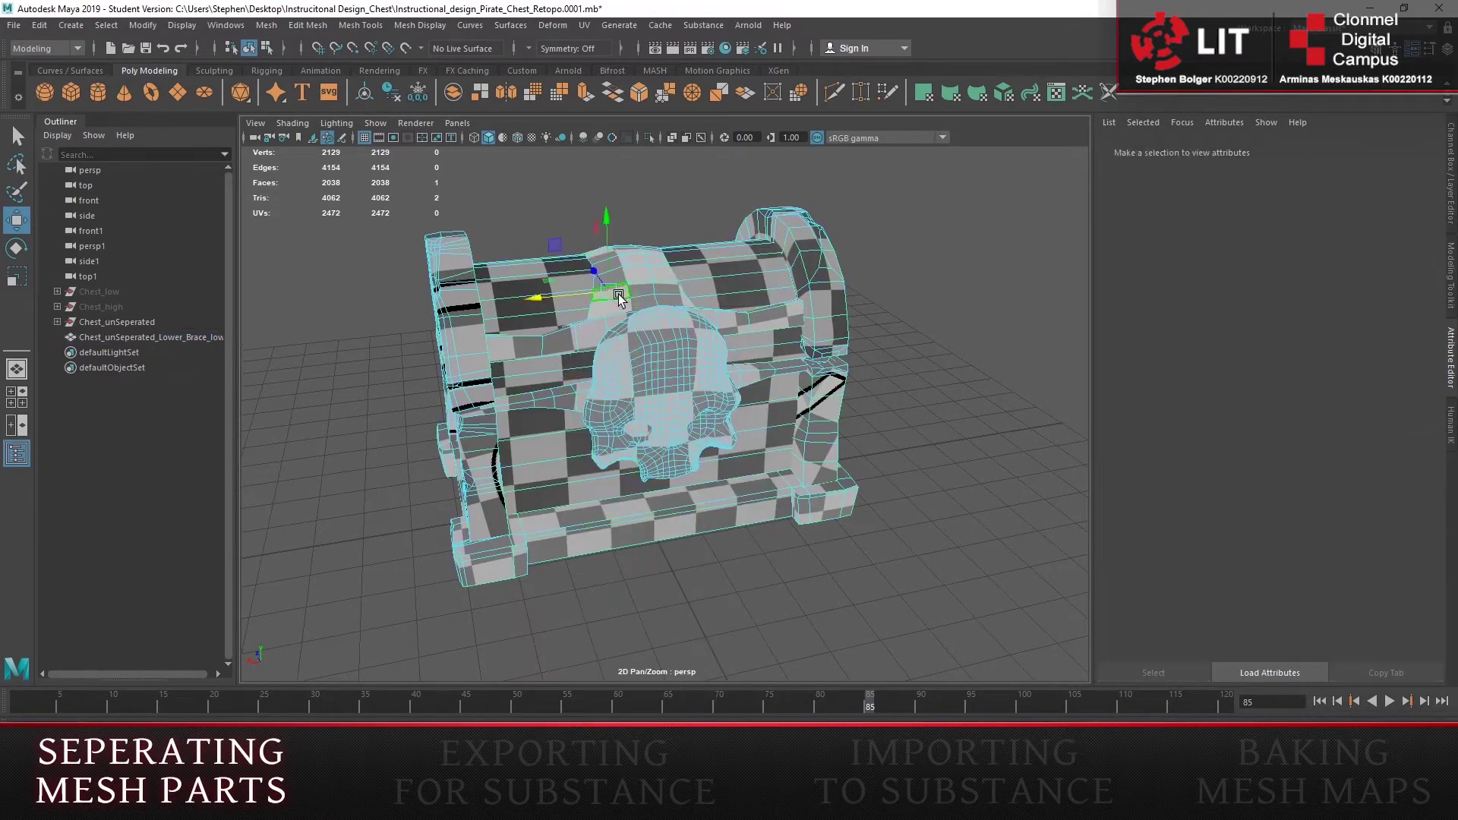
click(626, 342)
double_click(689, 351)
alt+drag(689, 351, 600, 386)
alt+middle_drag(599, 386, 582, 395)
double_click(692, 314)
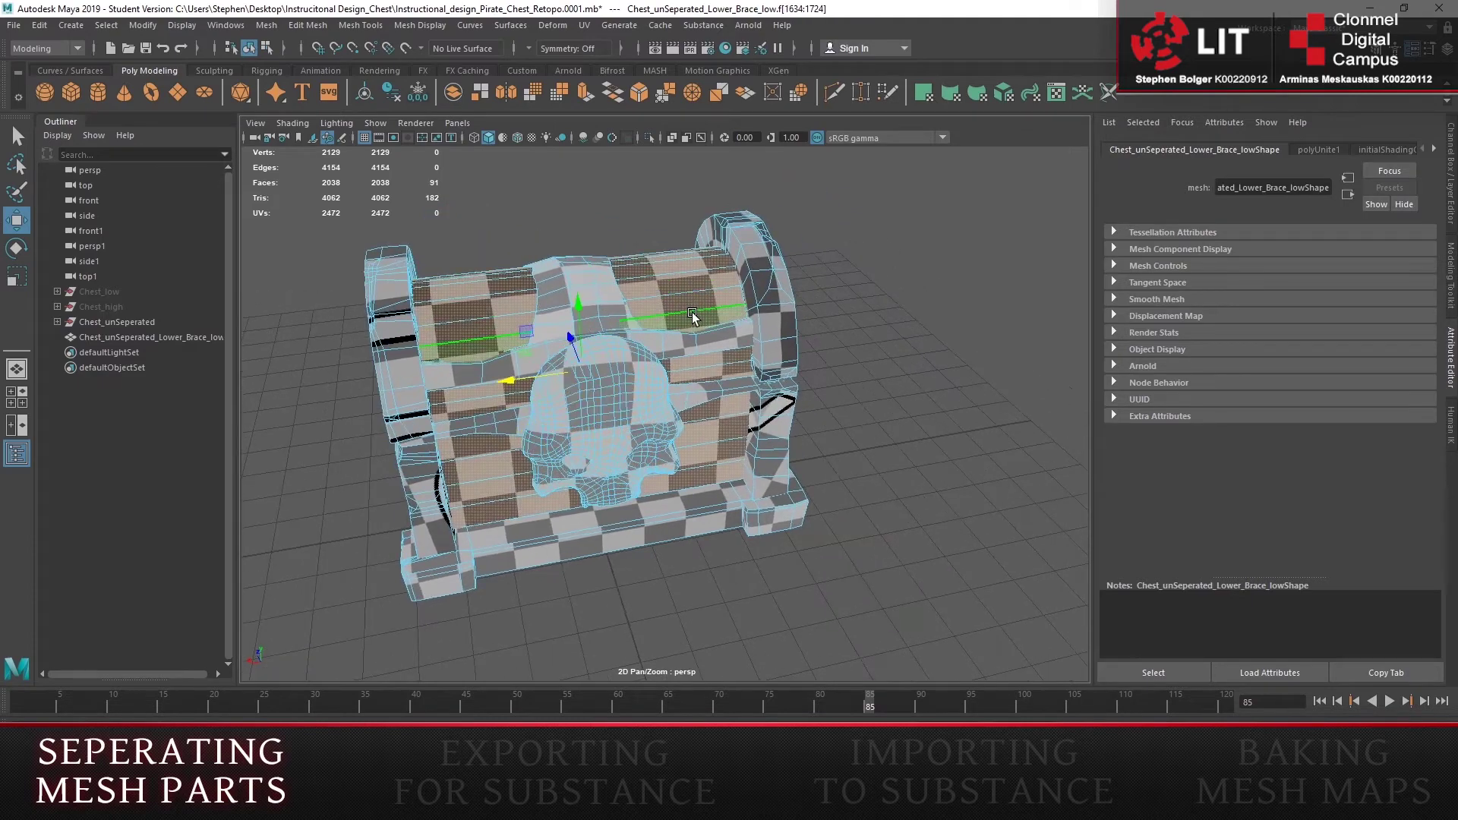
double_click(778, 256)
double_click(395, 308)
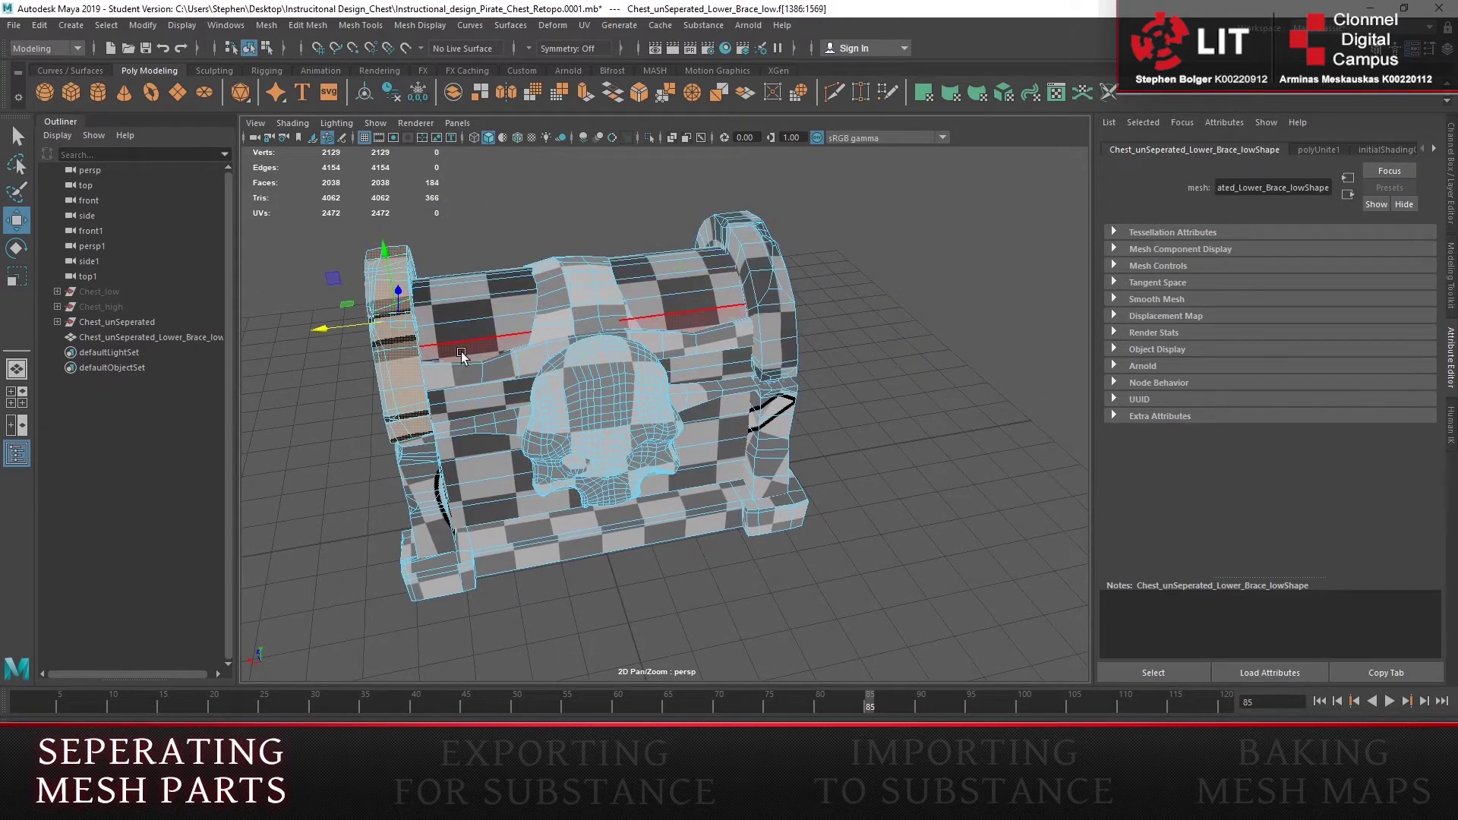
alt+drag(462, 352, 520, 382)
alt+middle_drag(521, 382, 636, 307)
alt+drag(636, 308, 596, 319)
alt+right_drag(595, 319, 513, 427)
alt+middle_drag(513, 427, 563, 384)
double_click(466, 368)
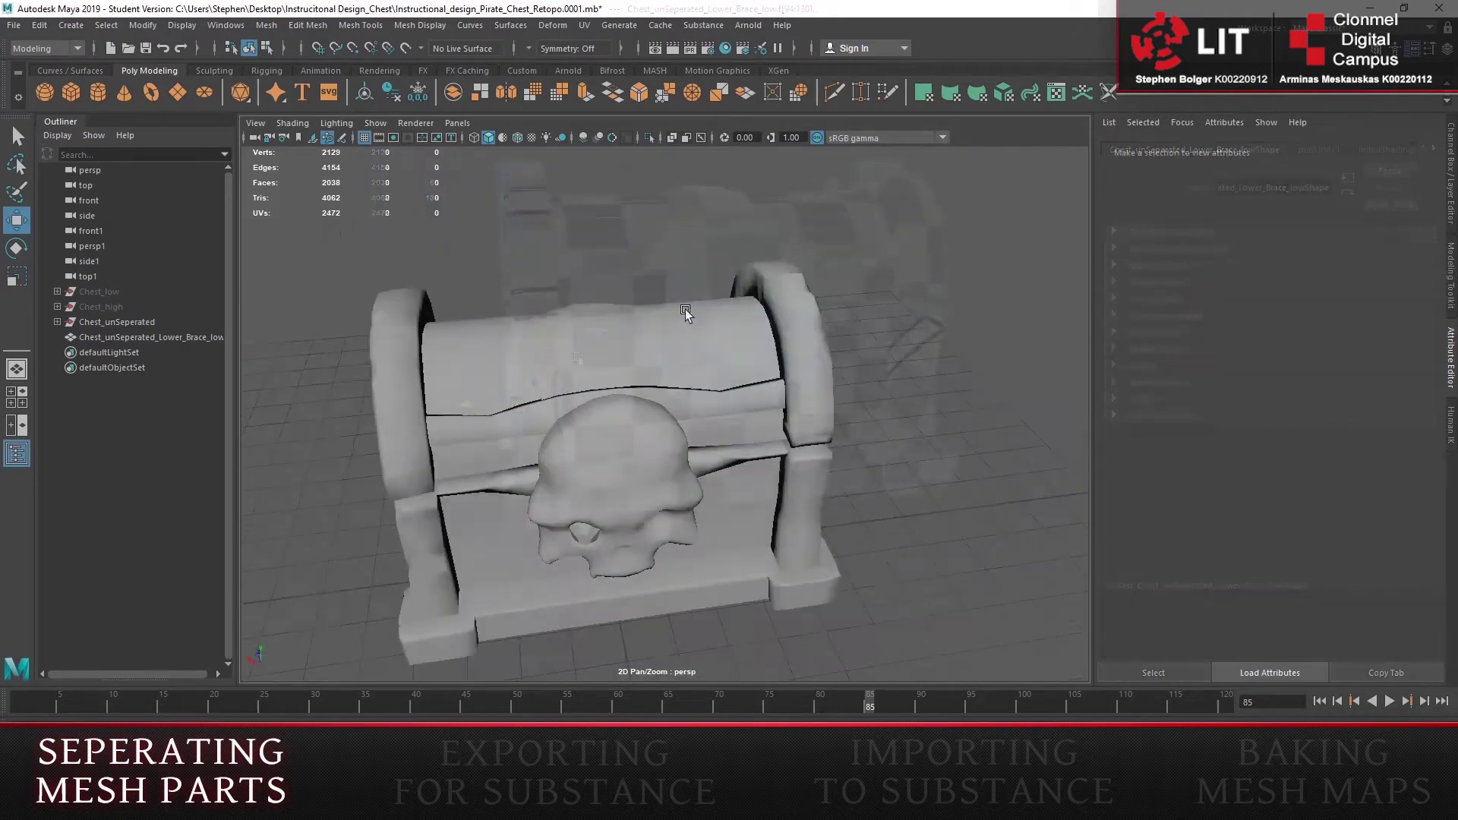
Step: Select all faces of the skull shell and separate it from the combined chest mesh
click(683, 313)
right_click(666, 312)
right_drag(664, 337, 666, 355)
alt+middle_drag(563, 426, 594, 310)
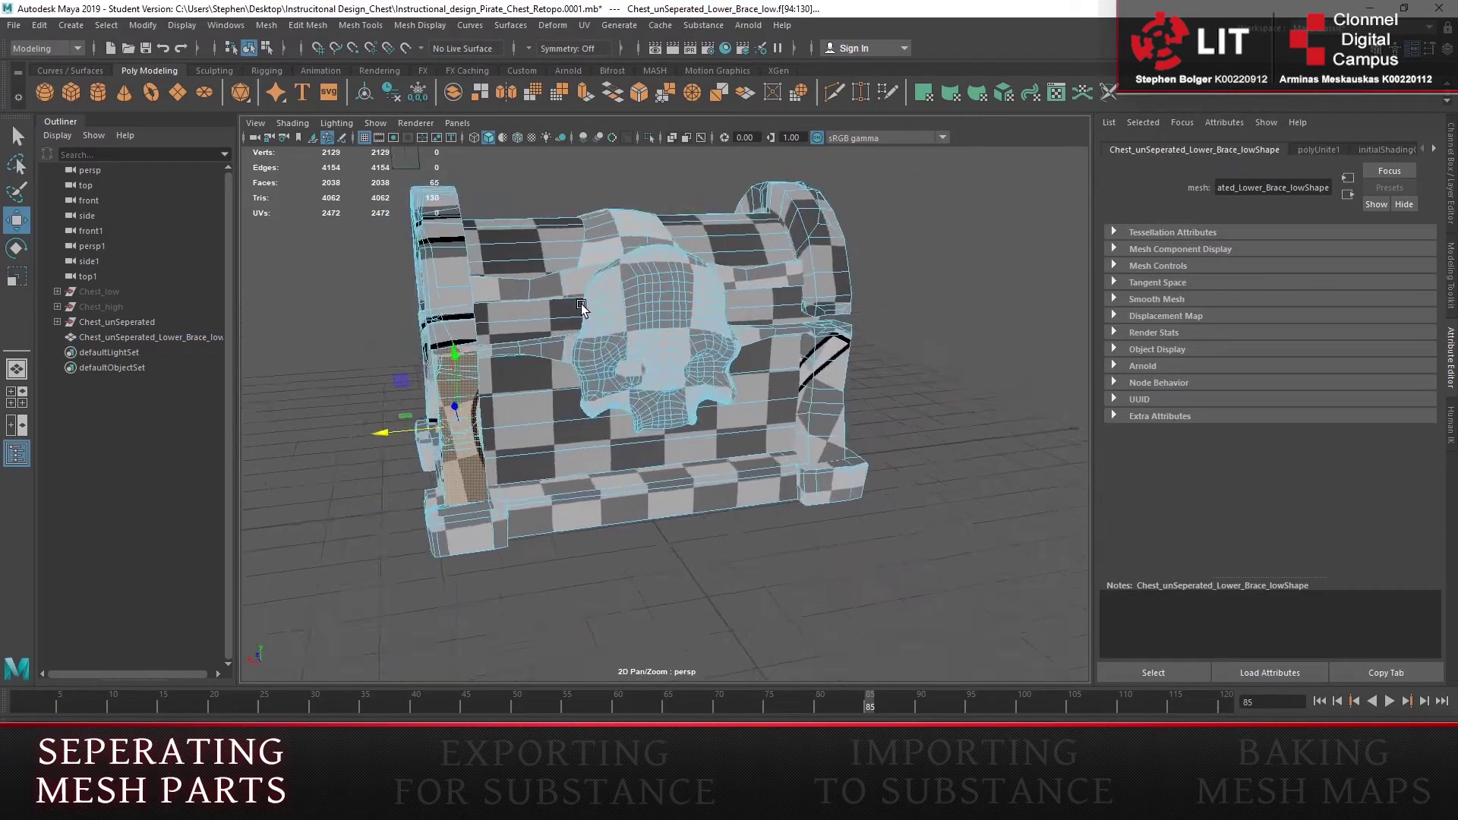
alt+right_drag(594, 310, 647, 329)
double_click(651, 303)
click(268, 24)
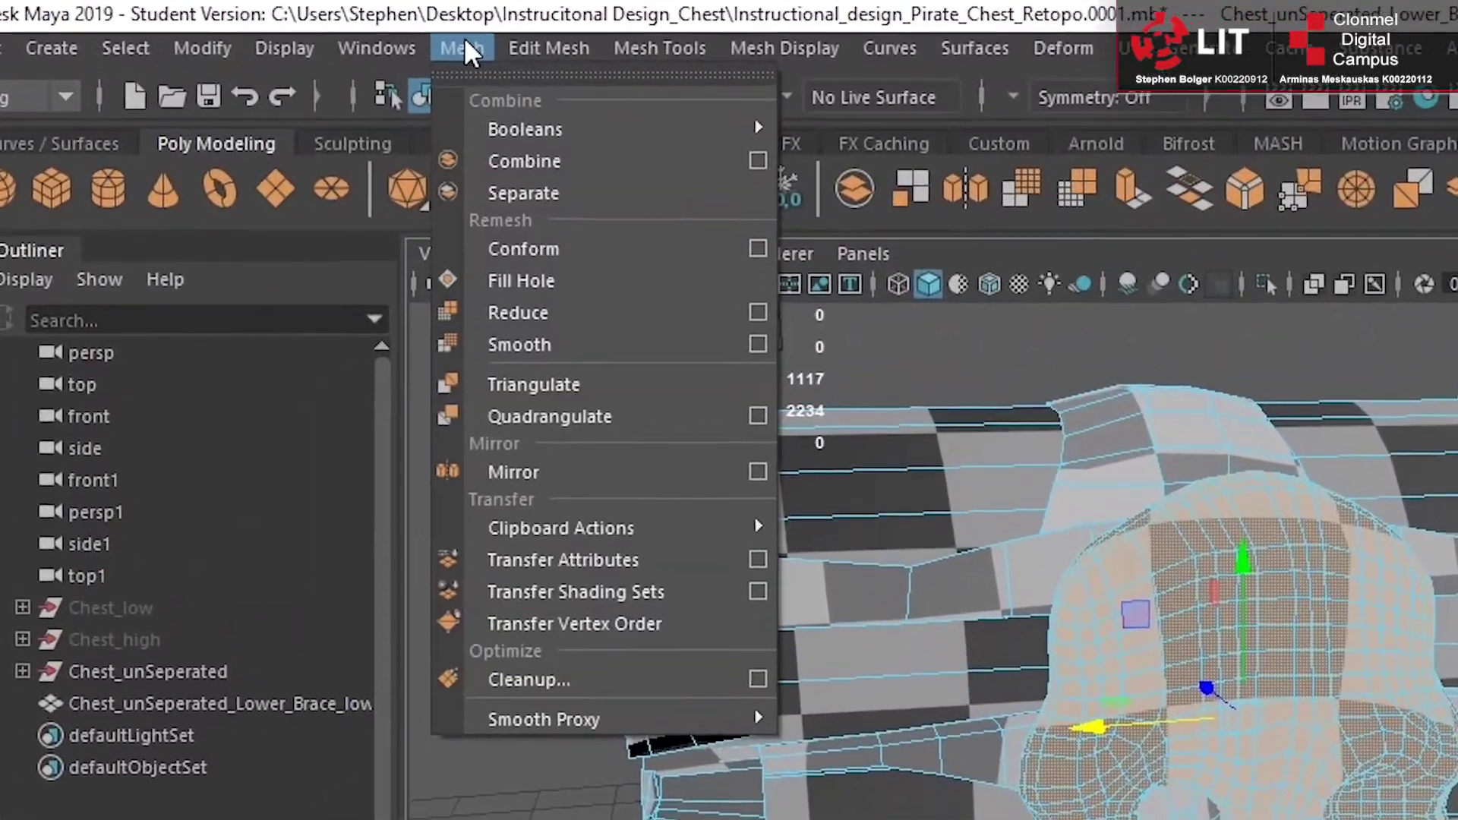
click(523, 175)
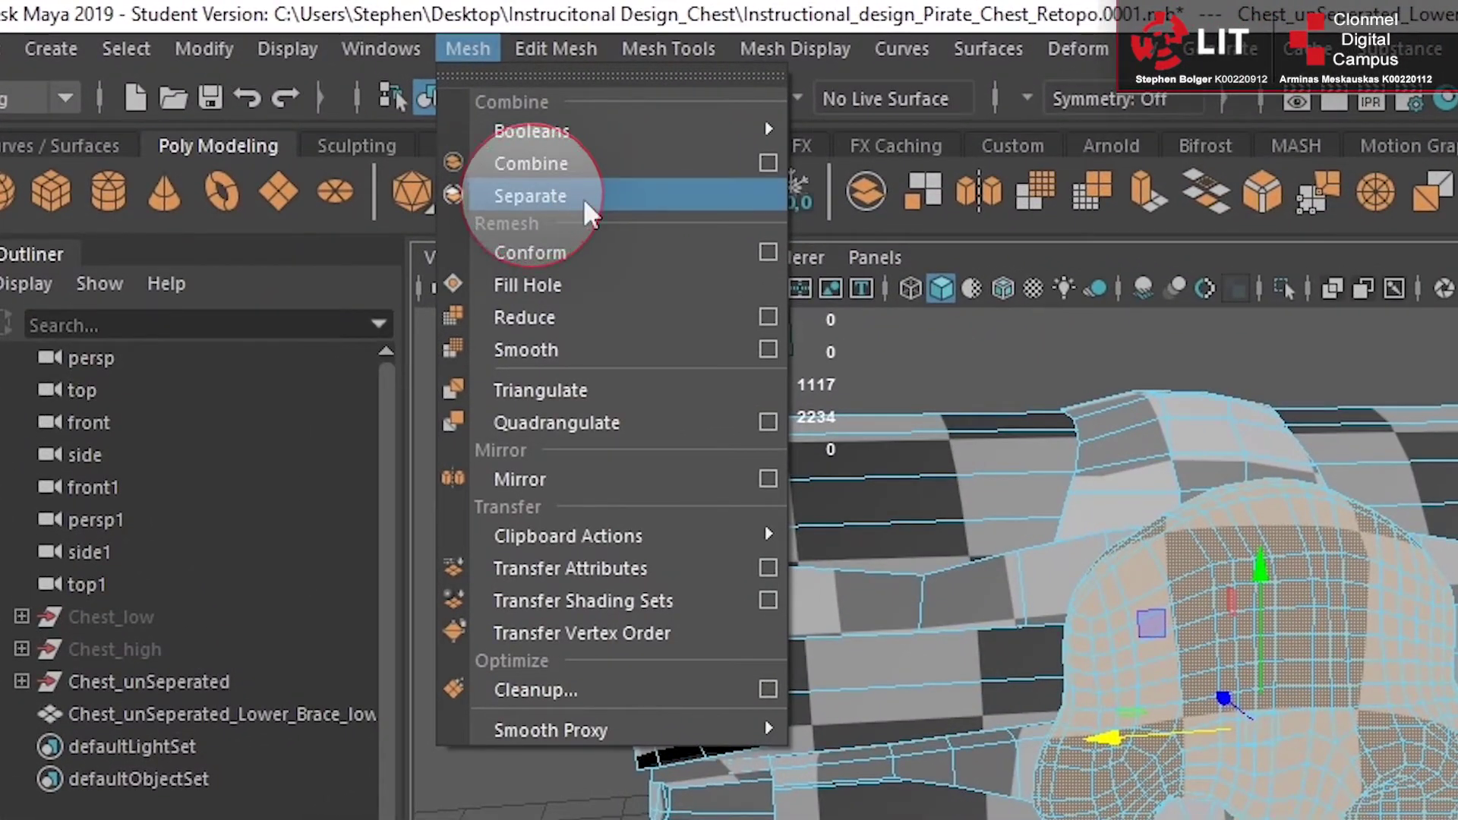
Step: Identify the two separated meshes and rename the skull mesh chest_skull_low
click(170, 720)
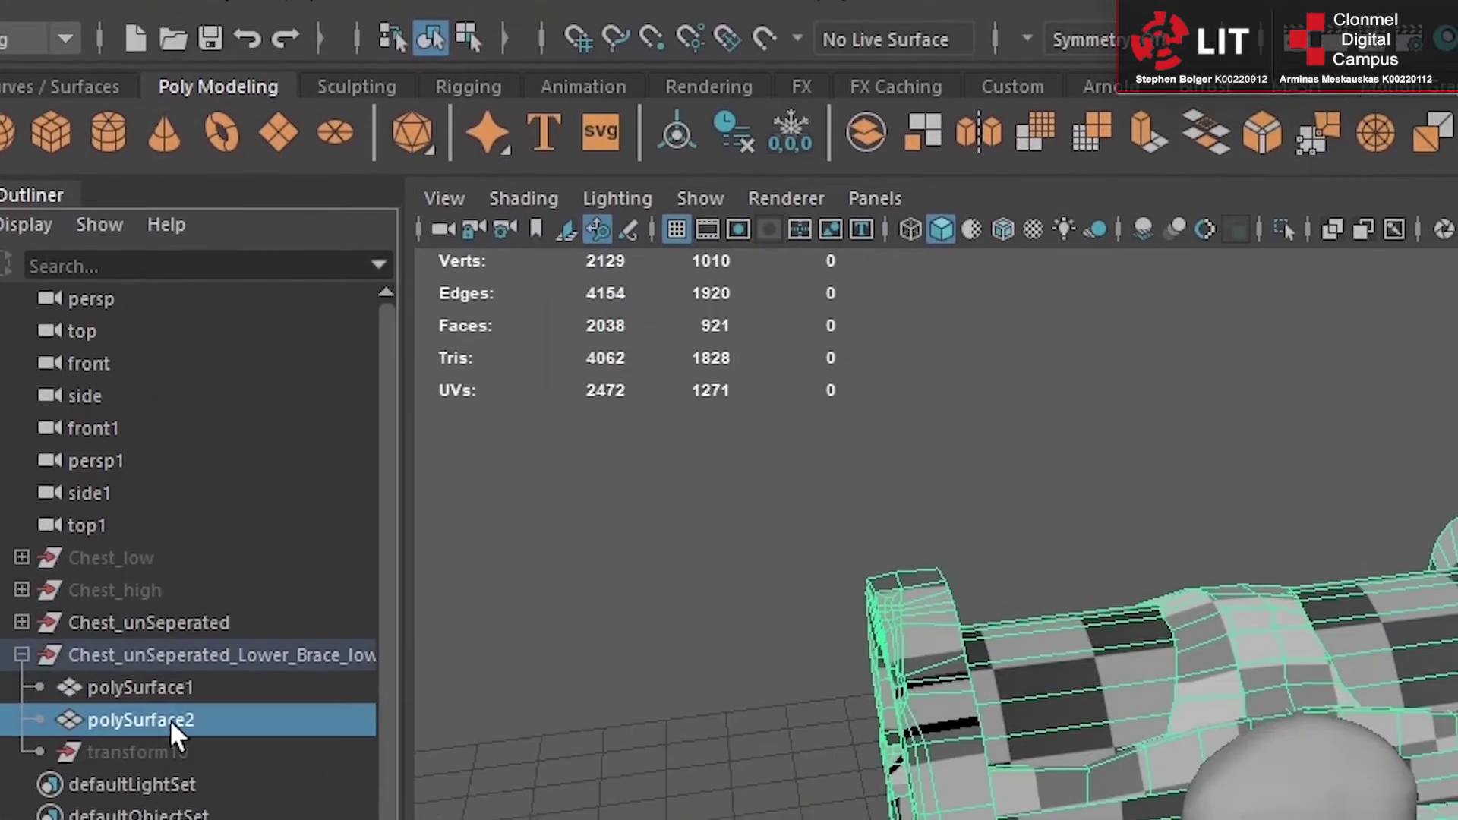
click(156, 688)
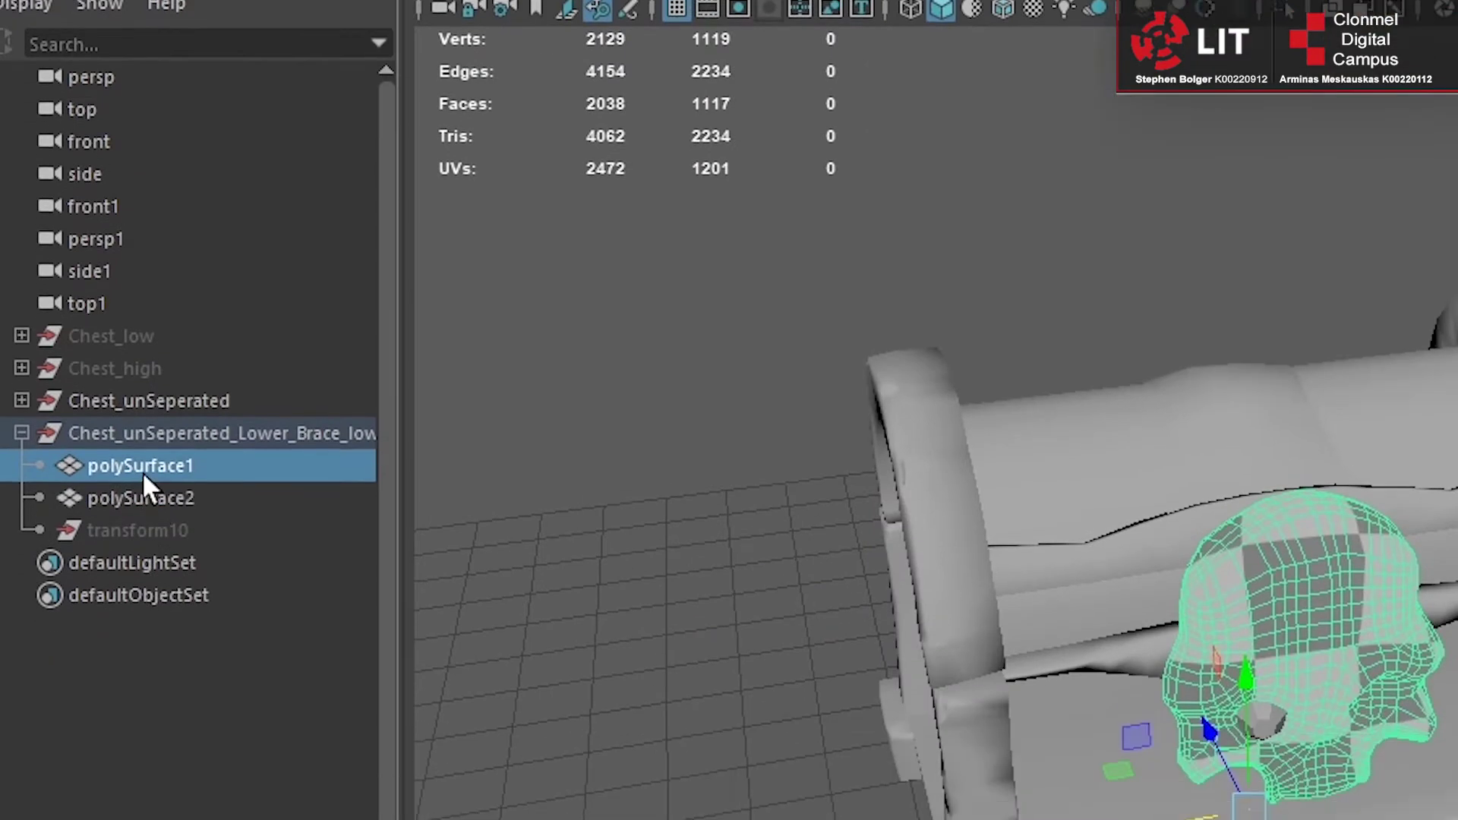
double_click(144, 541)
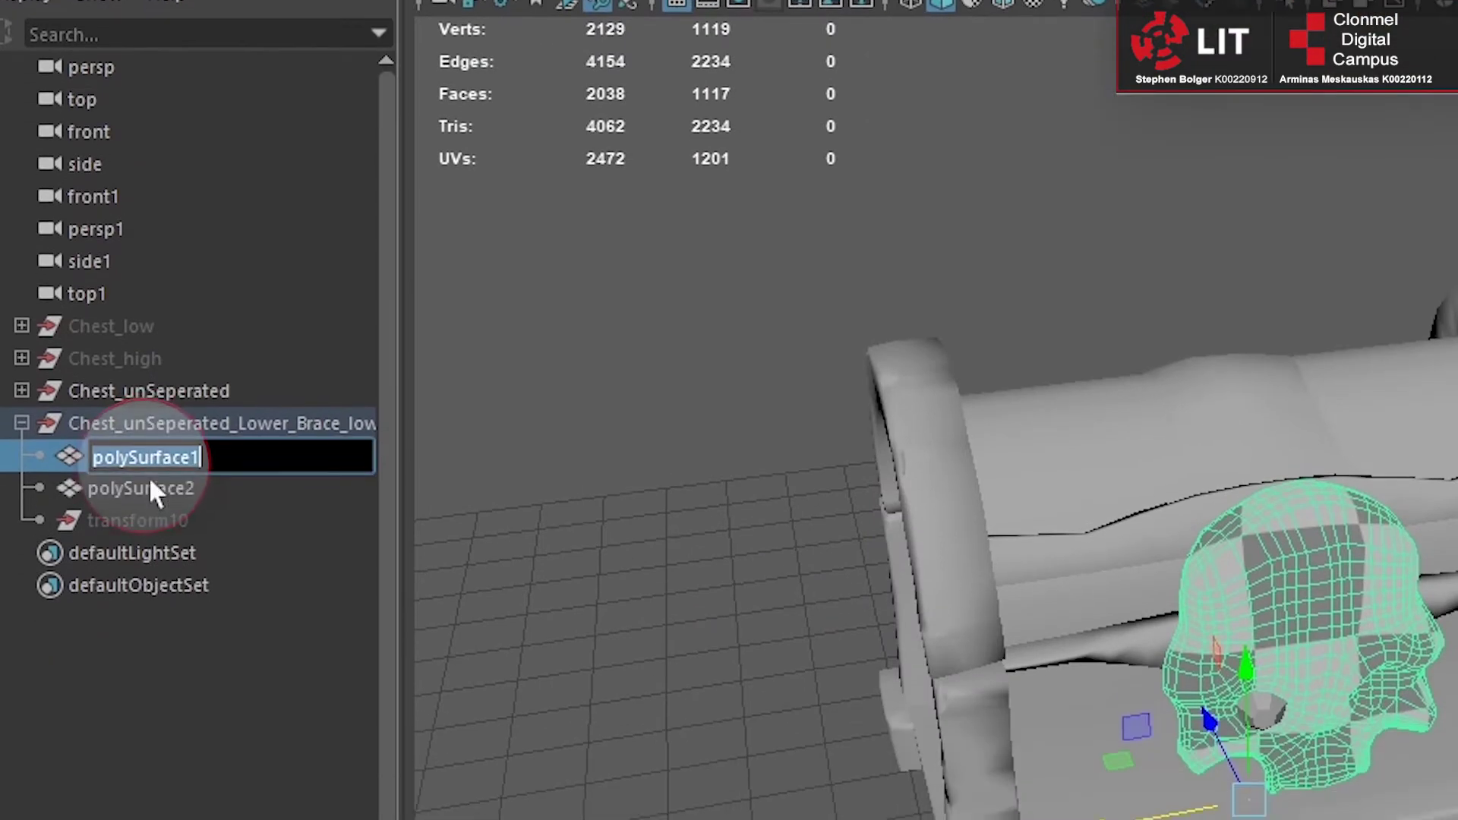
text(chest)
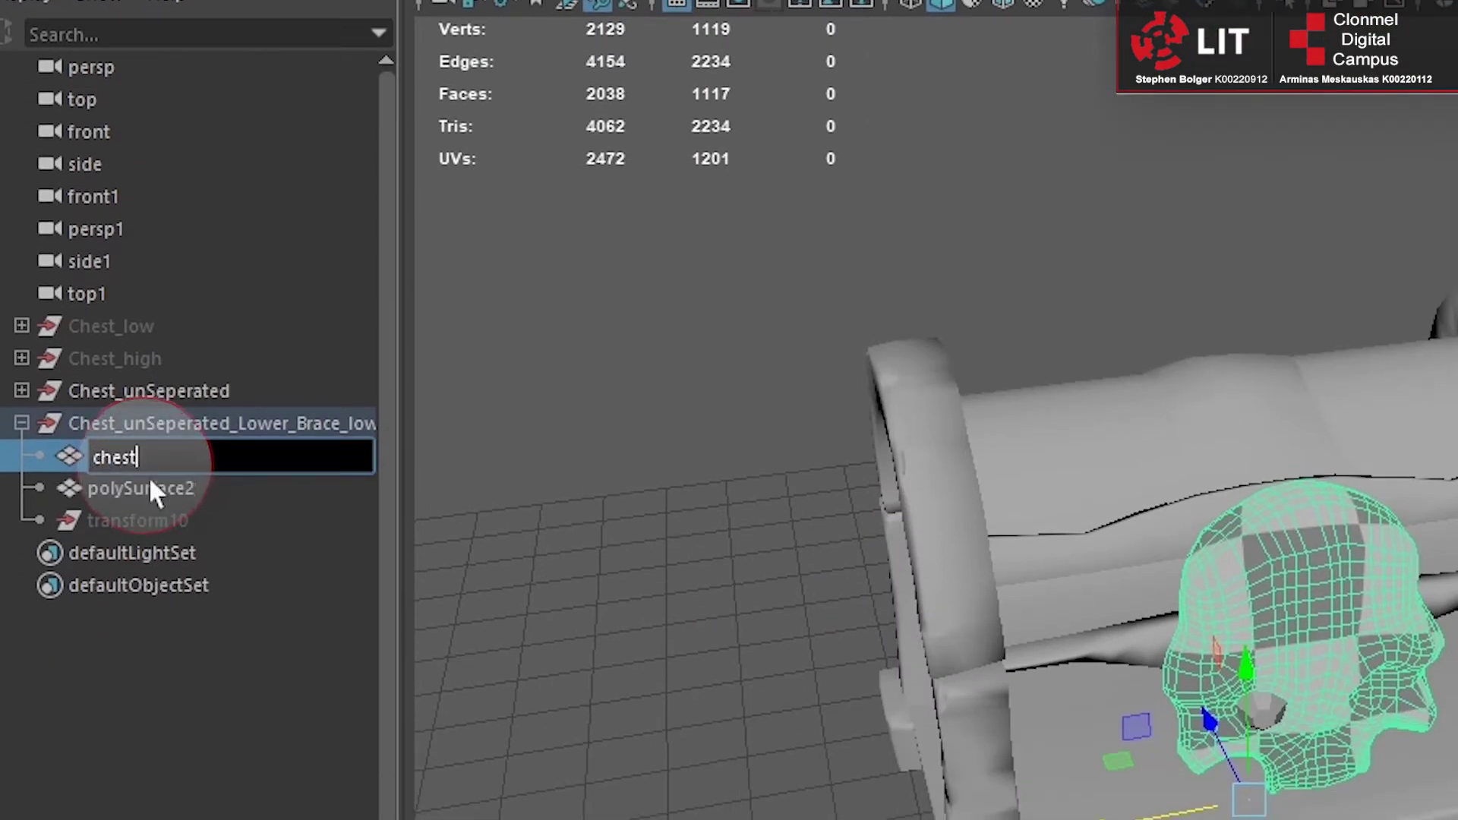
text(_skull_low)
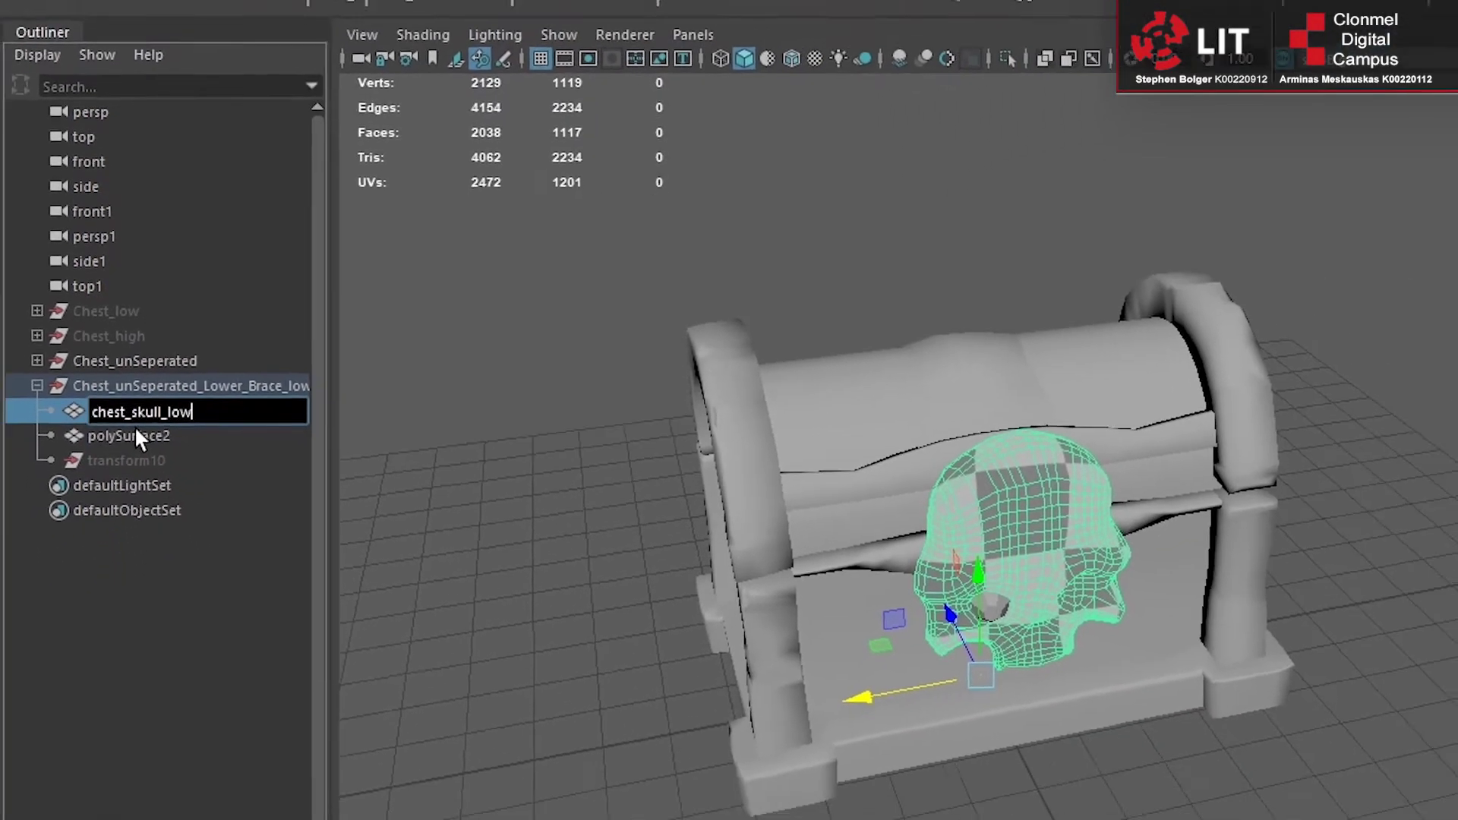
key(Return)
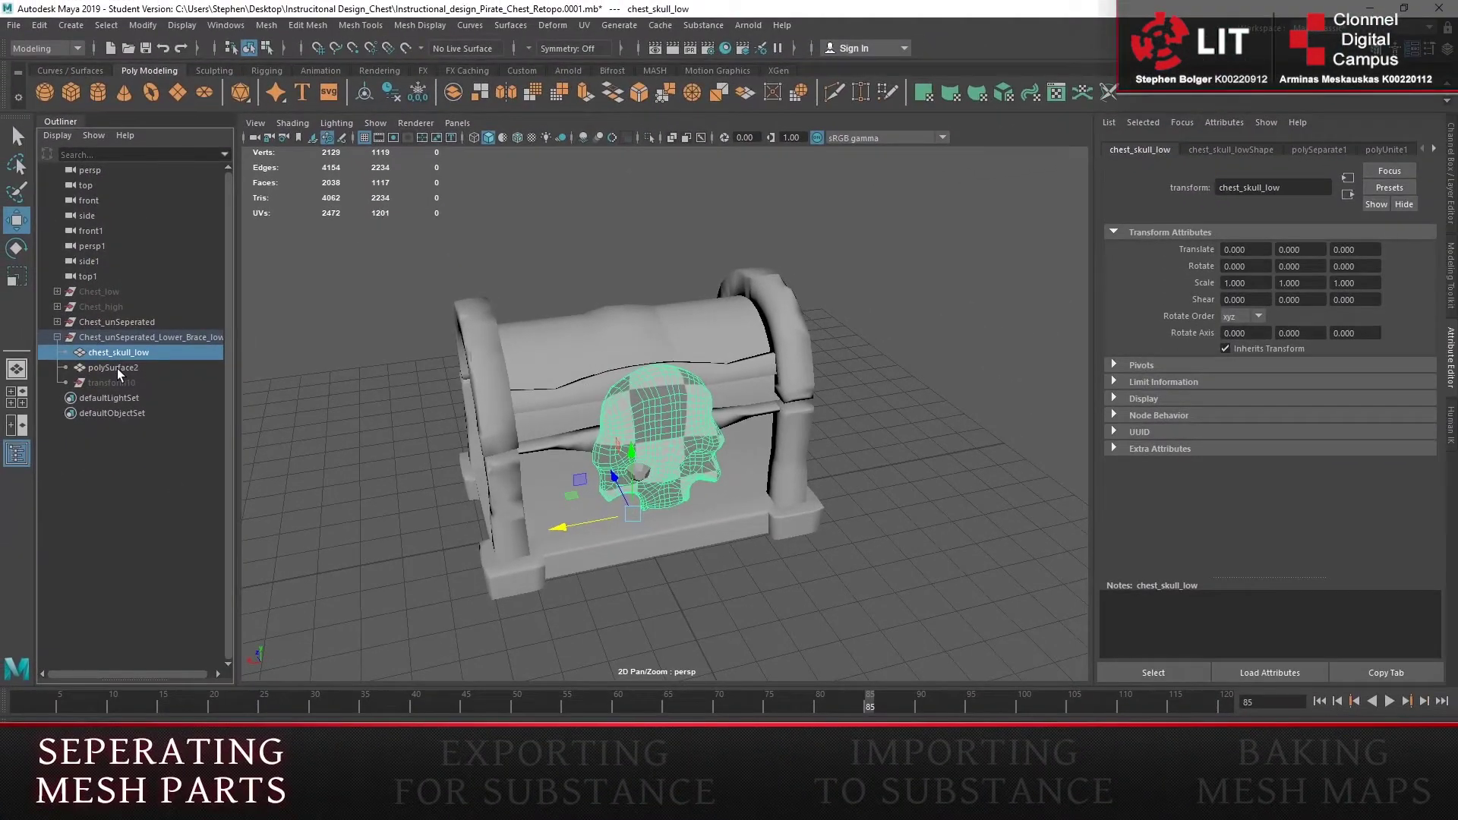
Step: Select all faces of the base shell on polySurface2 and separate it from the rest of the chest
click(114, 367)
right_click(537, 365)
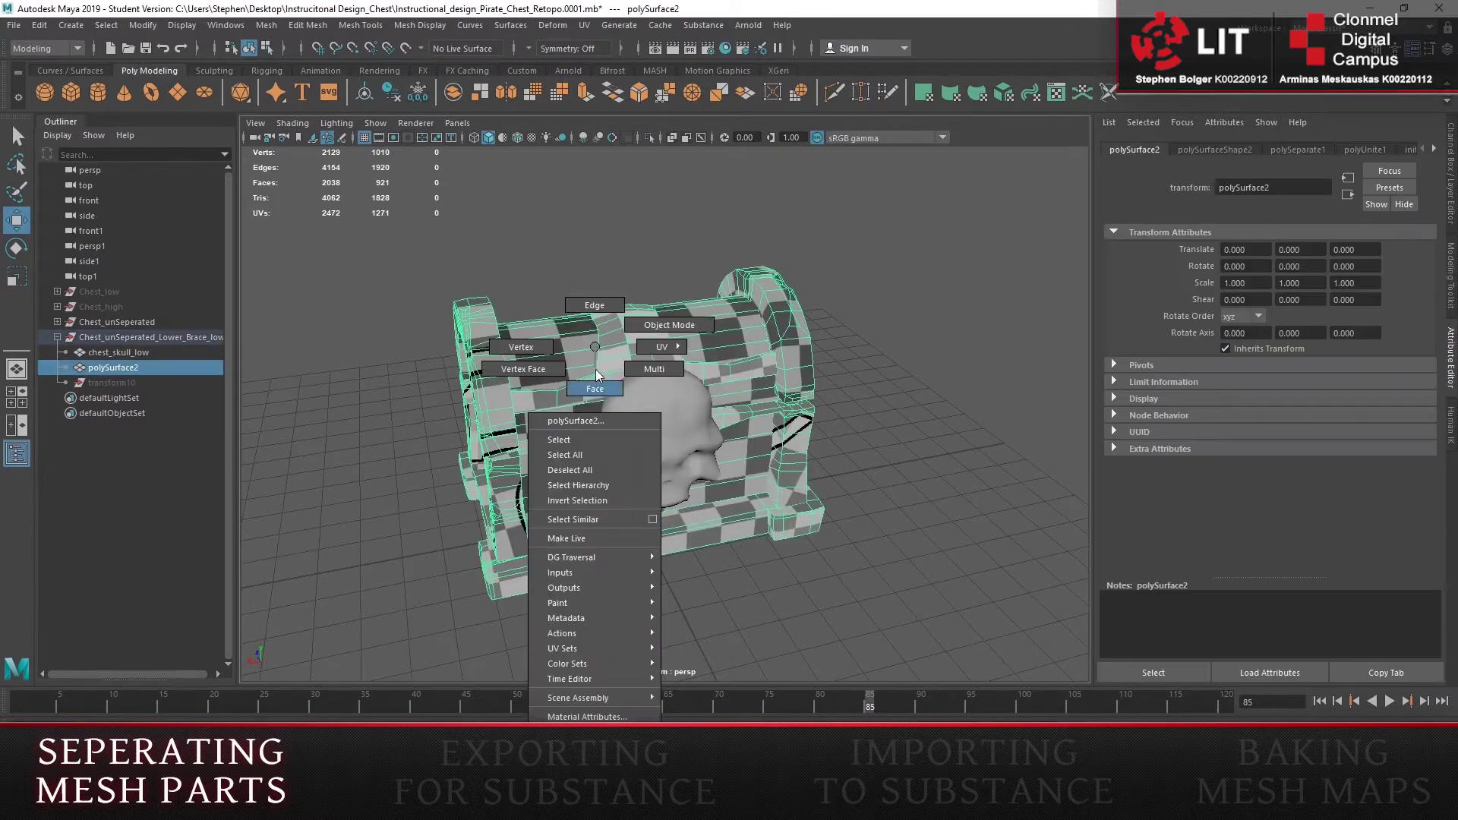
click(596, 488)
scroll(598, 467, up, 1)
double_click(594, 476)
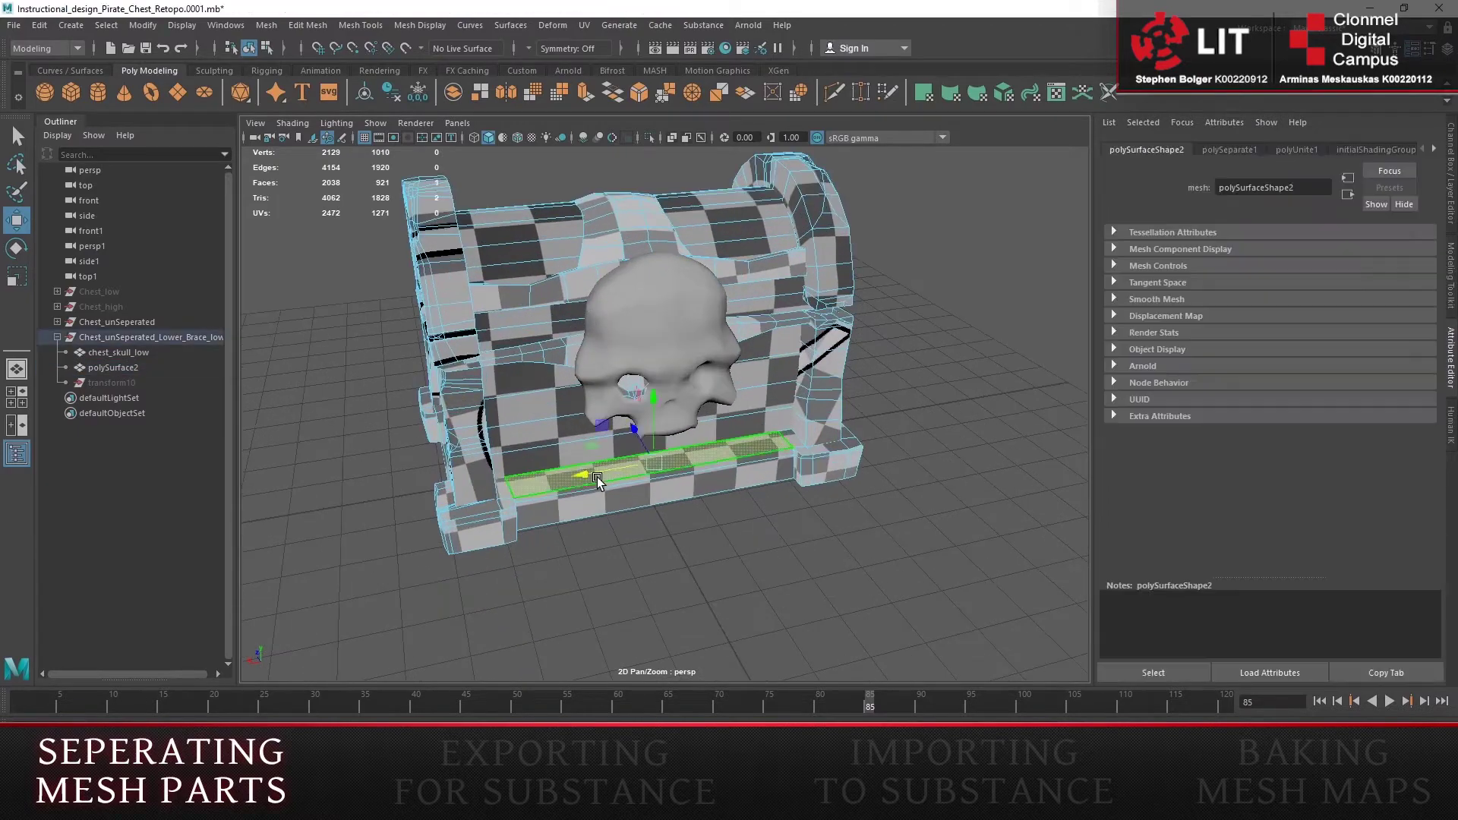
mouse_move(593, 478)
alt+mouse_down()
mouse_move(612, 462)
mouse_move(544, 466)
mouse_move(592, 450)
alt+mouse_up()
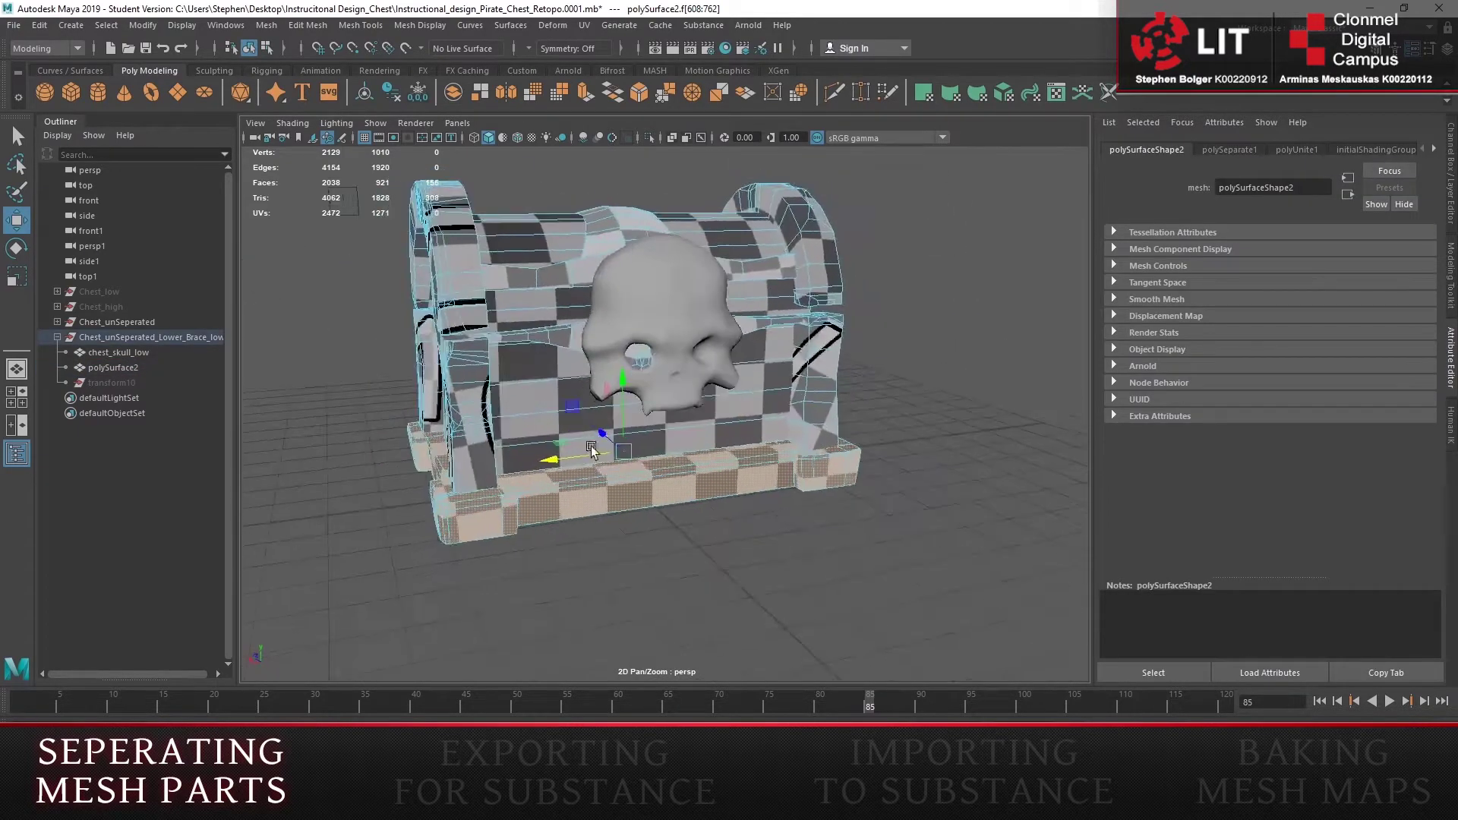
click(266, 25)
click(295, 94)
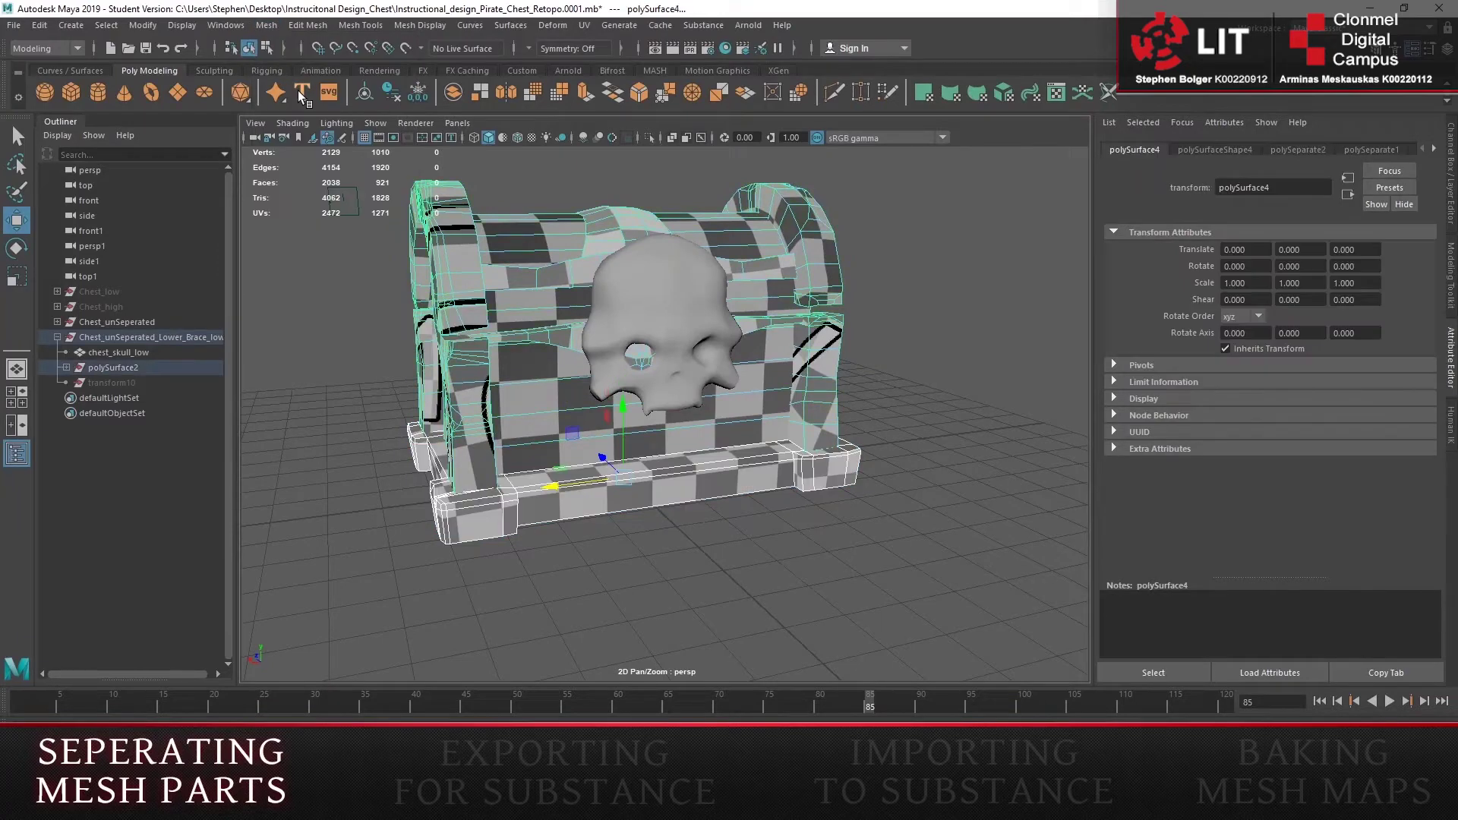
right_drag(506, 476, 417, 440)
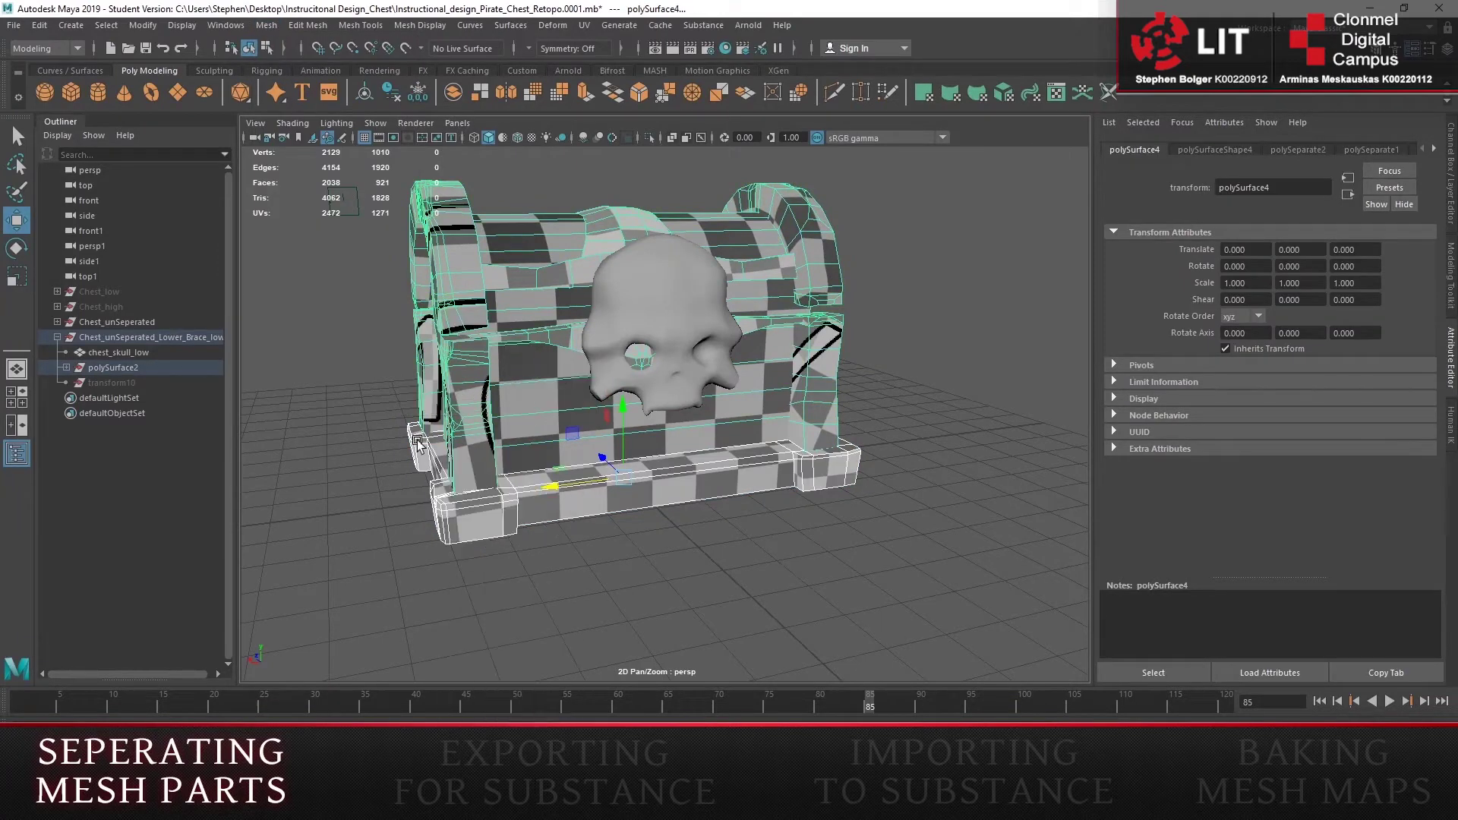
Step: Expand the polySurface2 group and rename the separated base mesh chest_base_low
click(68, 369)
click(126, 384)
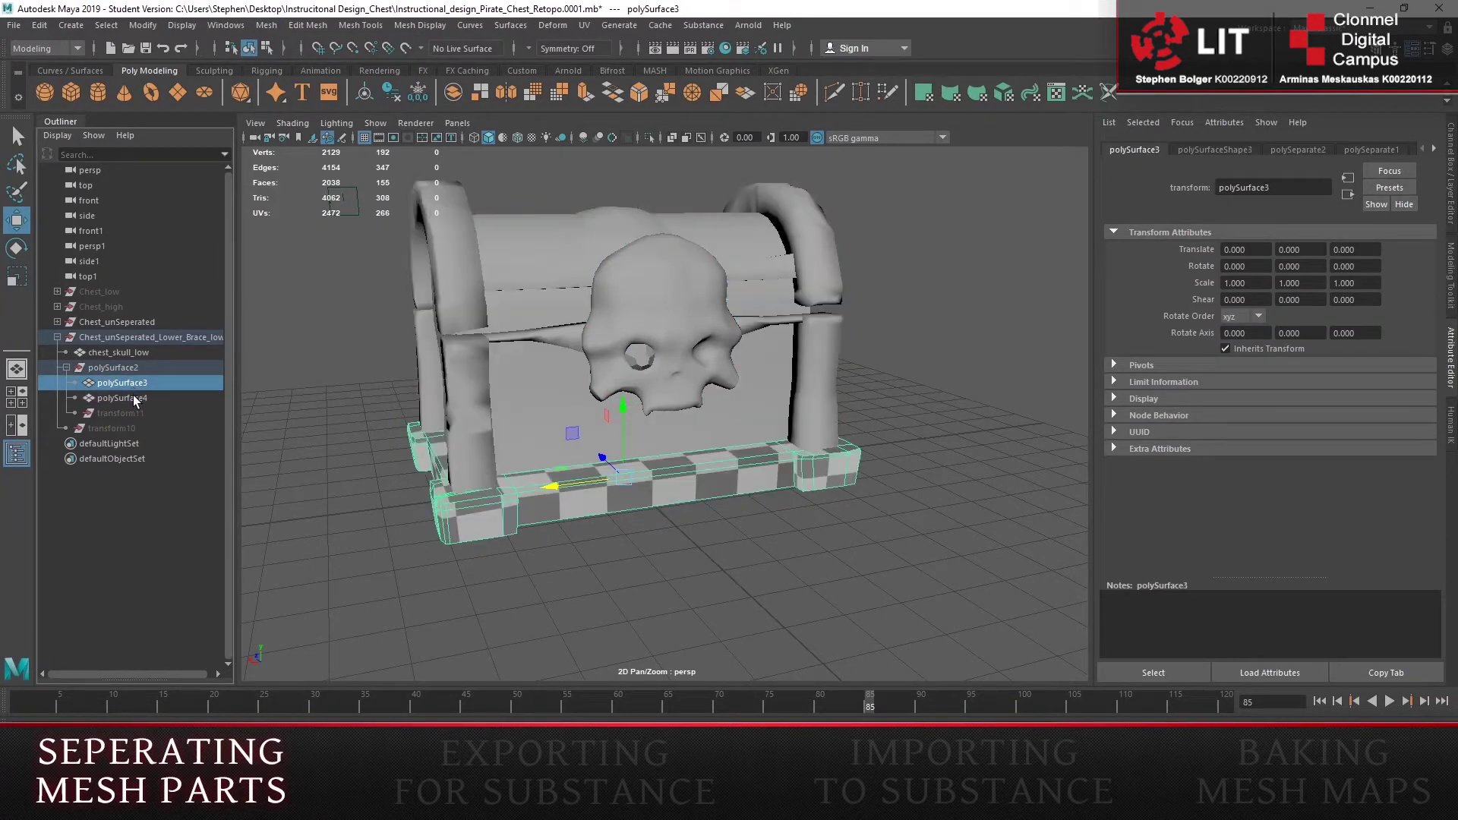
click(135, 396)
click(130, 382)
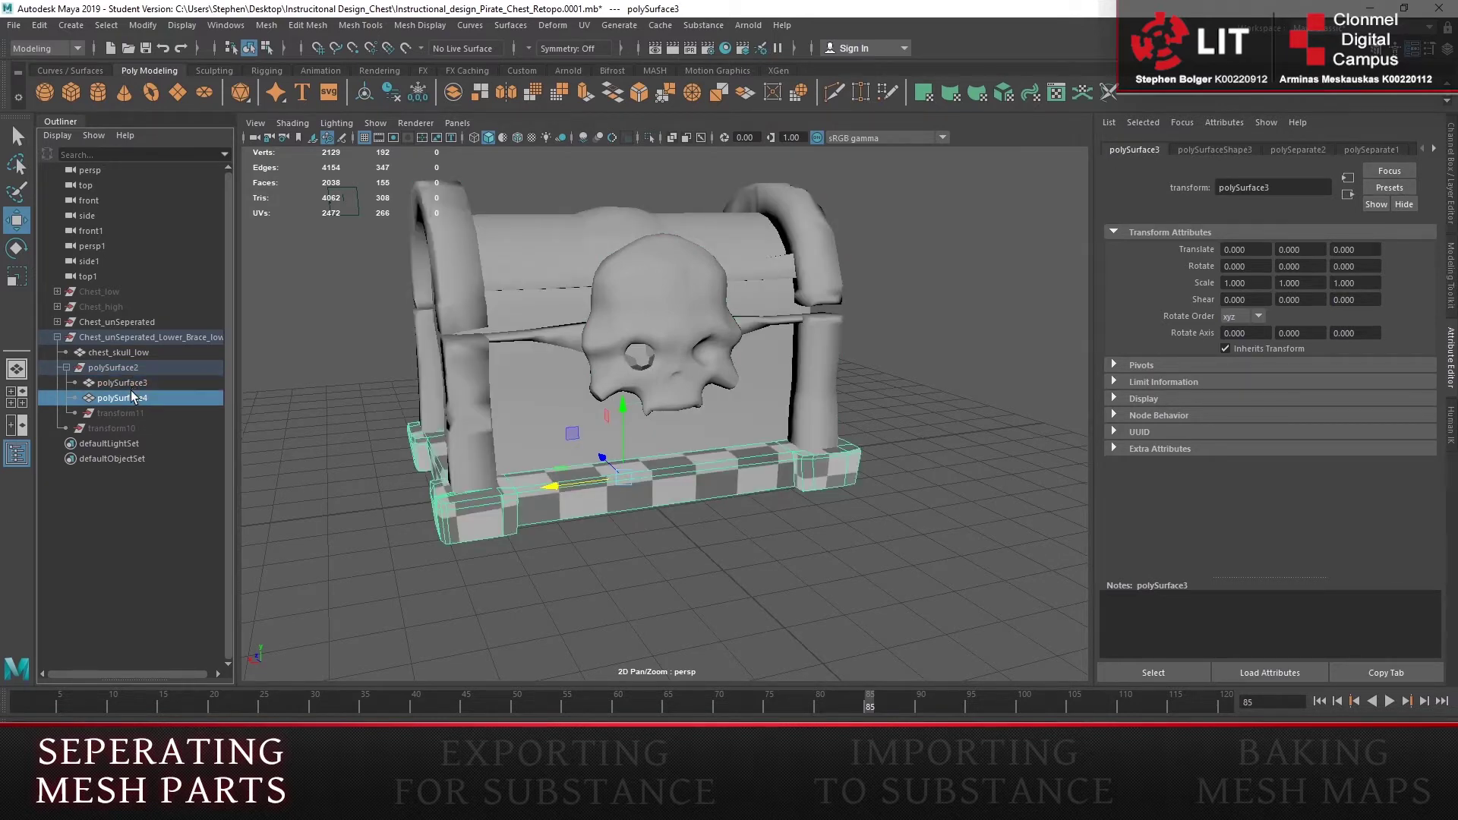
double_click(130, 384)
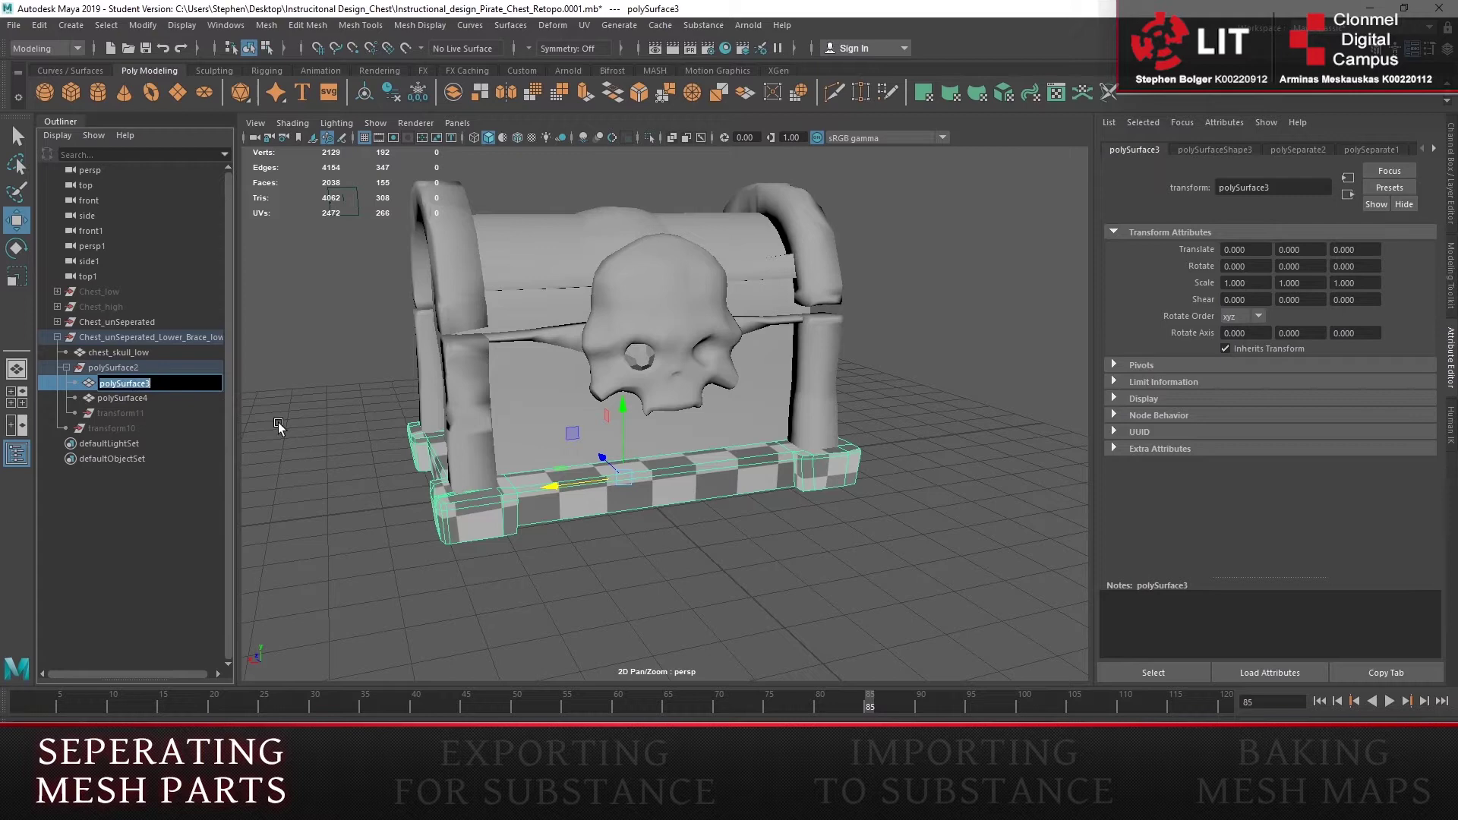
text(chest_base_low)
key(Return)
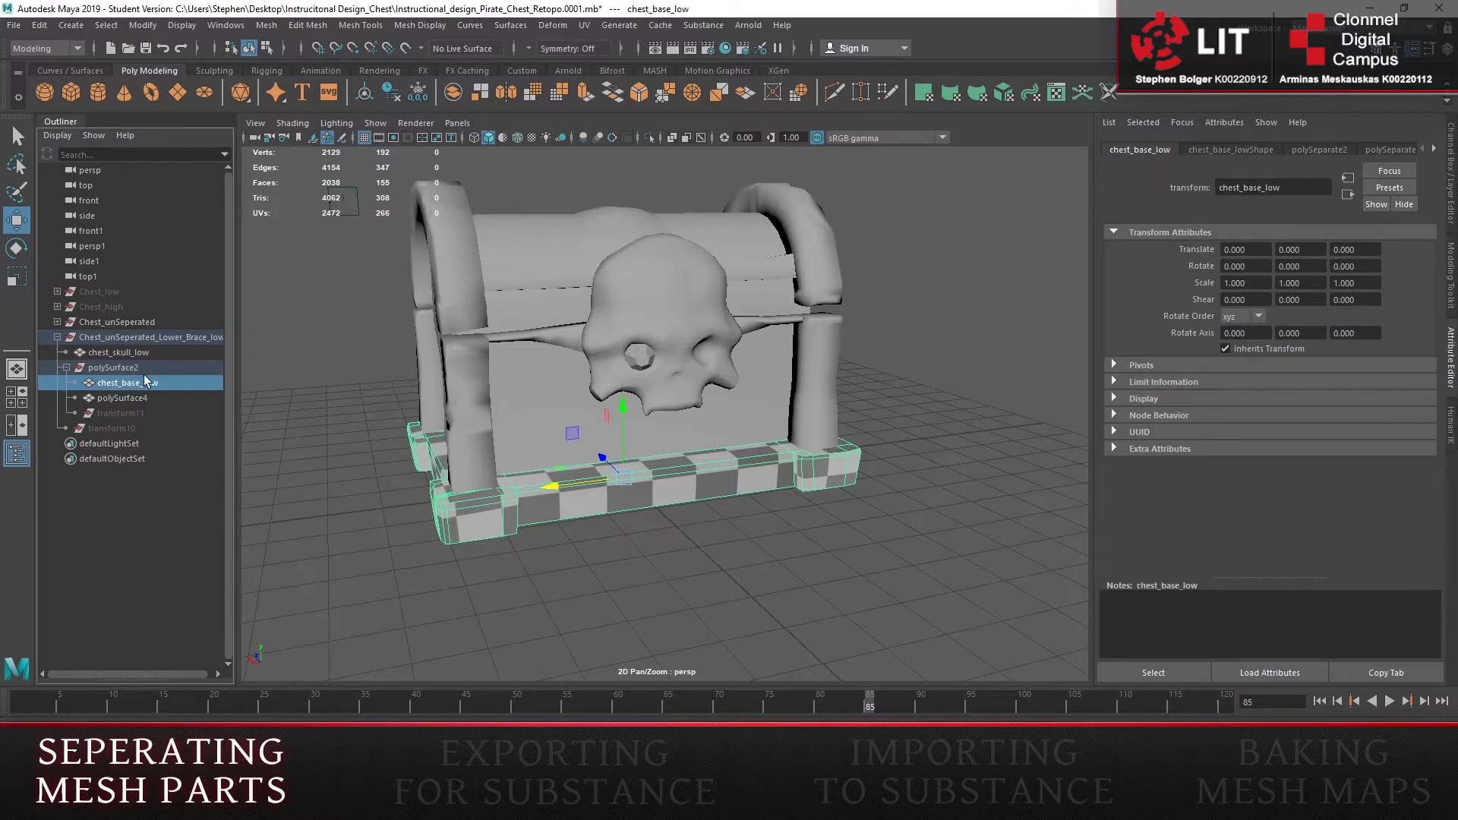
drag(122, 384, 131, 363)
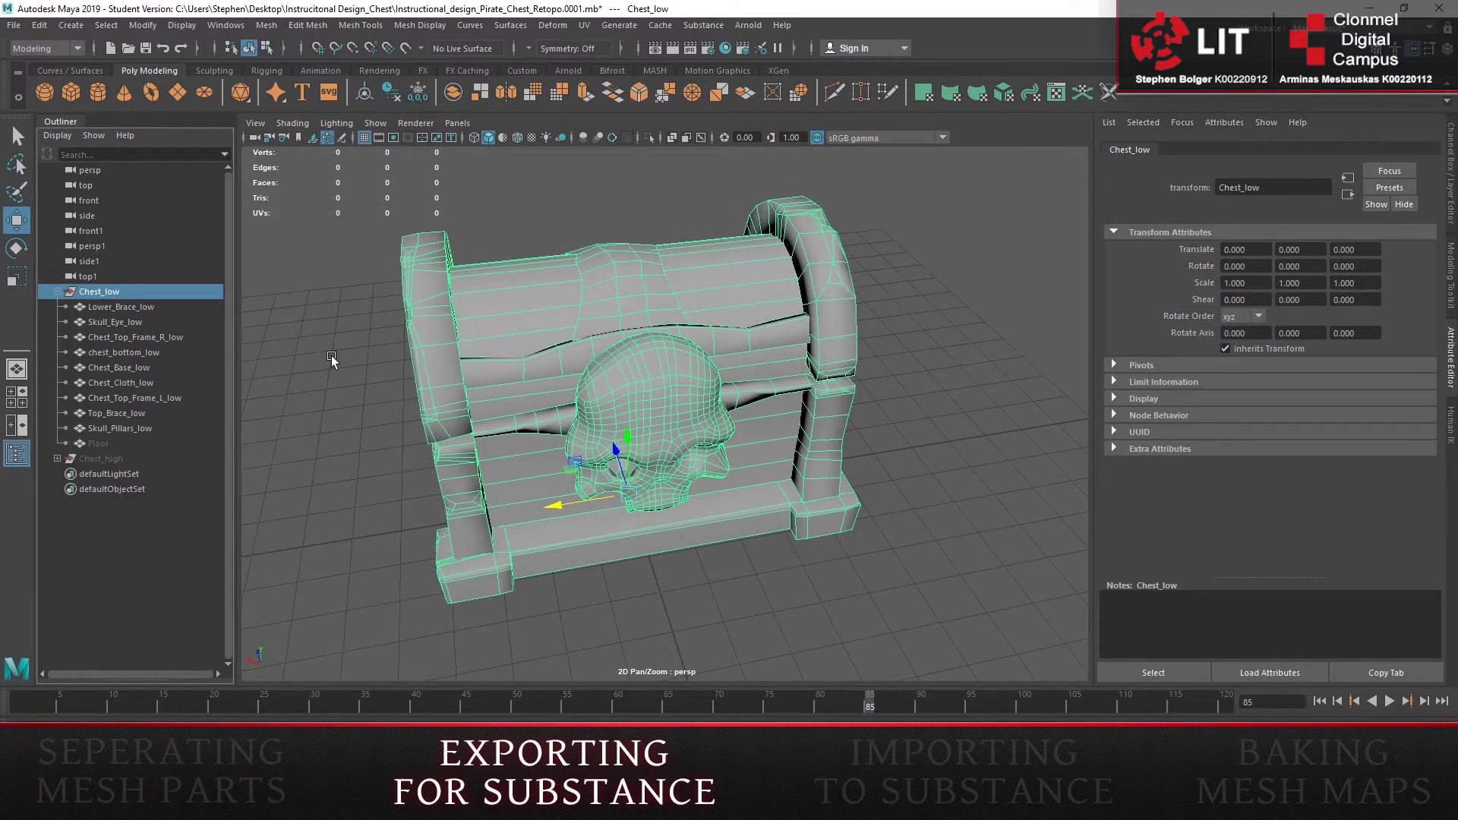
Step: Examine the Chest_low group's separated parts around the model, selecting the Chest_Base_low mesh
scroll(554, 258, down, 2)
alt+drag(554, 259, 553, 284)
right_click(573, 261)
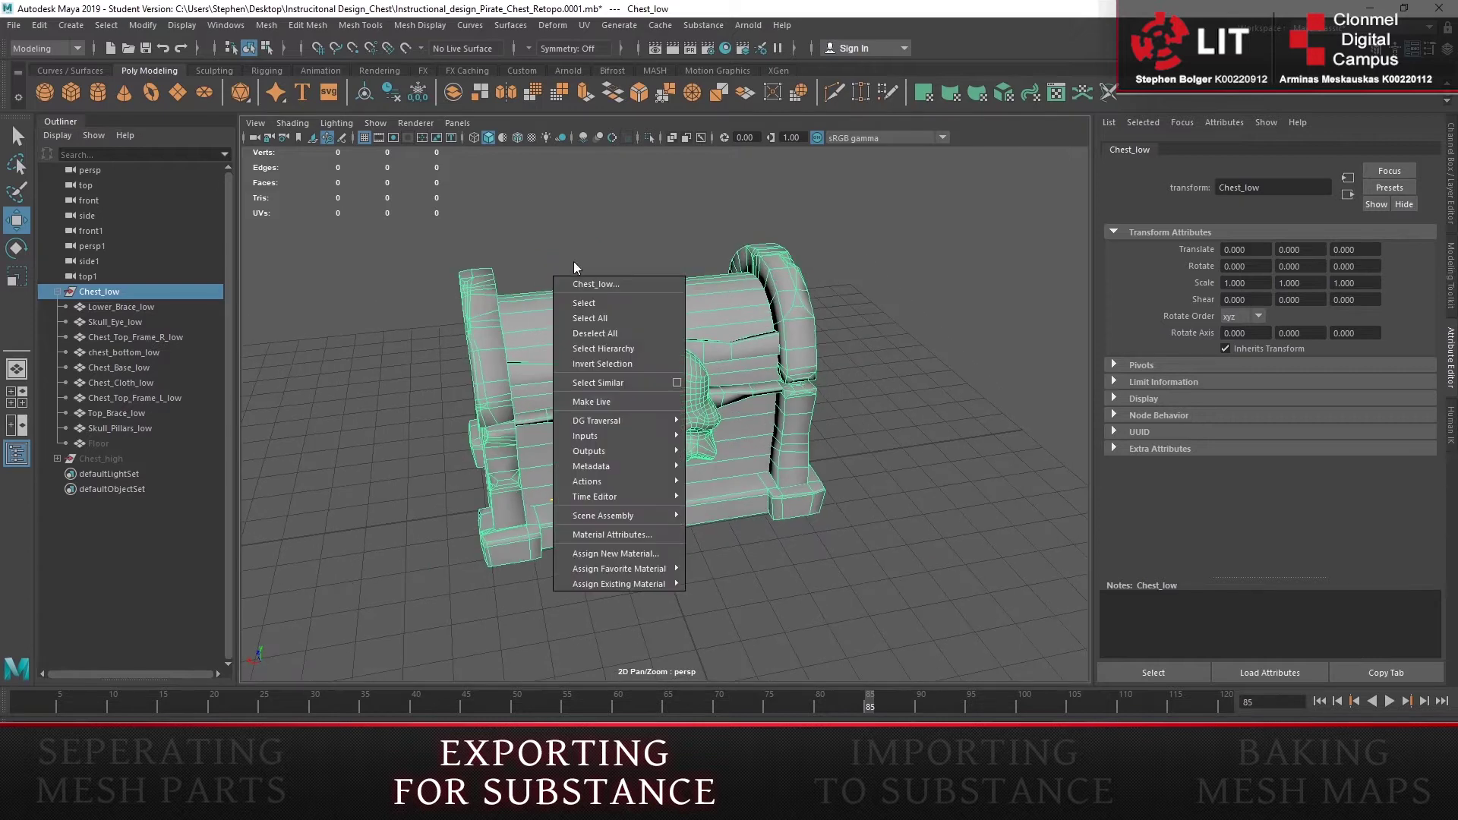
click(530, 320)
right_drag(529, 321, 565, 282)
scroll(577, 234, up, 2)
scroll(576, 228, down, 2)
alt+middle_drag(573, 217, 586, 240)
scroll(582, 246, up, 2)
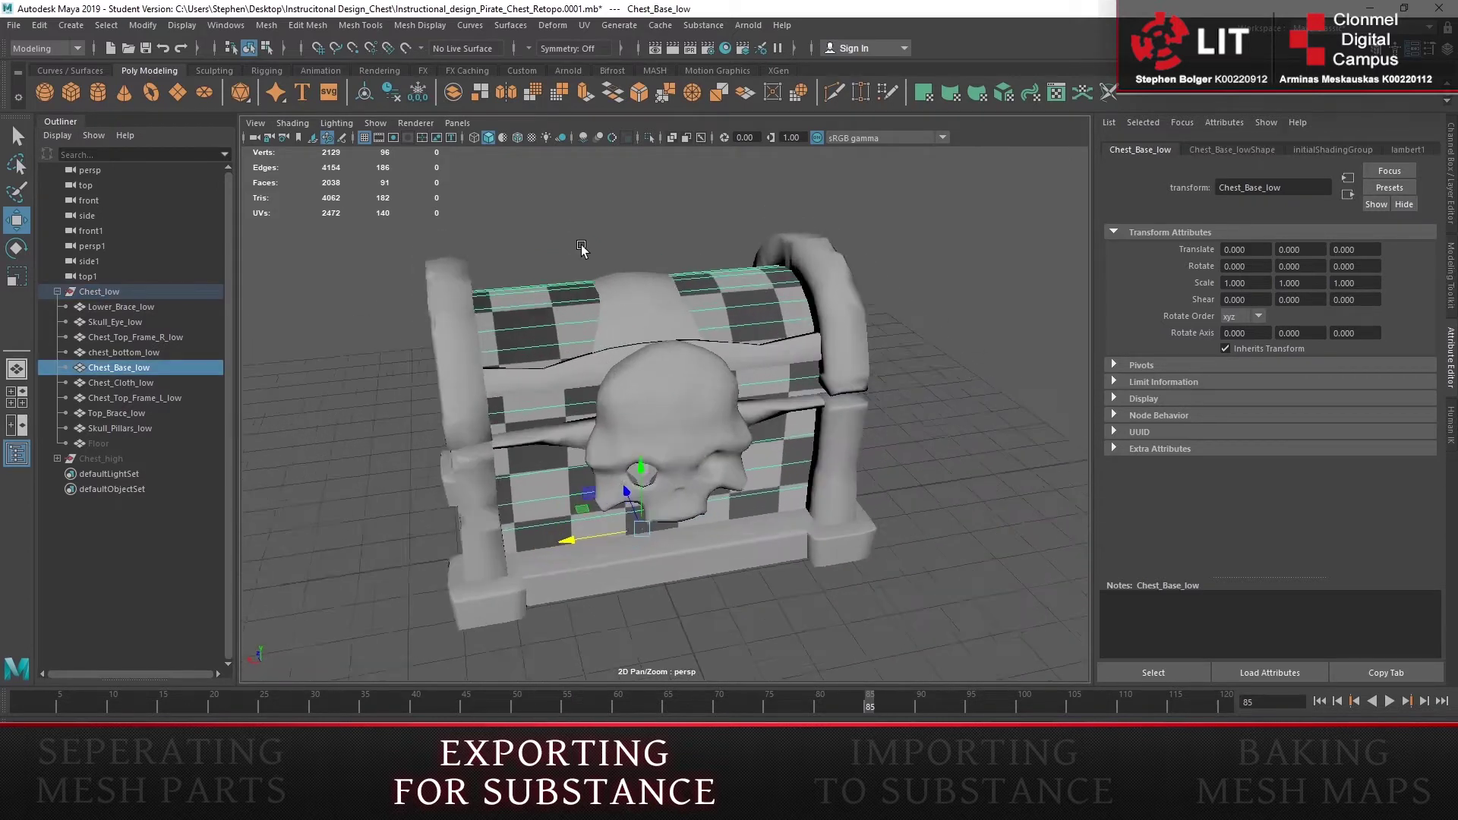
Step: Select all nine visible meshes in the Chest_low group, from Lower_Brace_low through Skull_Pillars_low, leaving out Floor
alt+drag(582, 246, 601, 293)
scroll(600, 293, down, 2)
click(122, 292)
click(121, 307)
ctrl+click(120, 325)
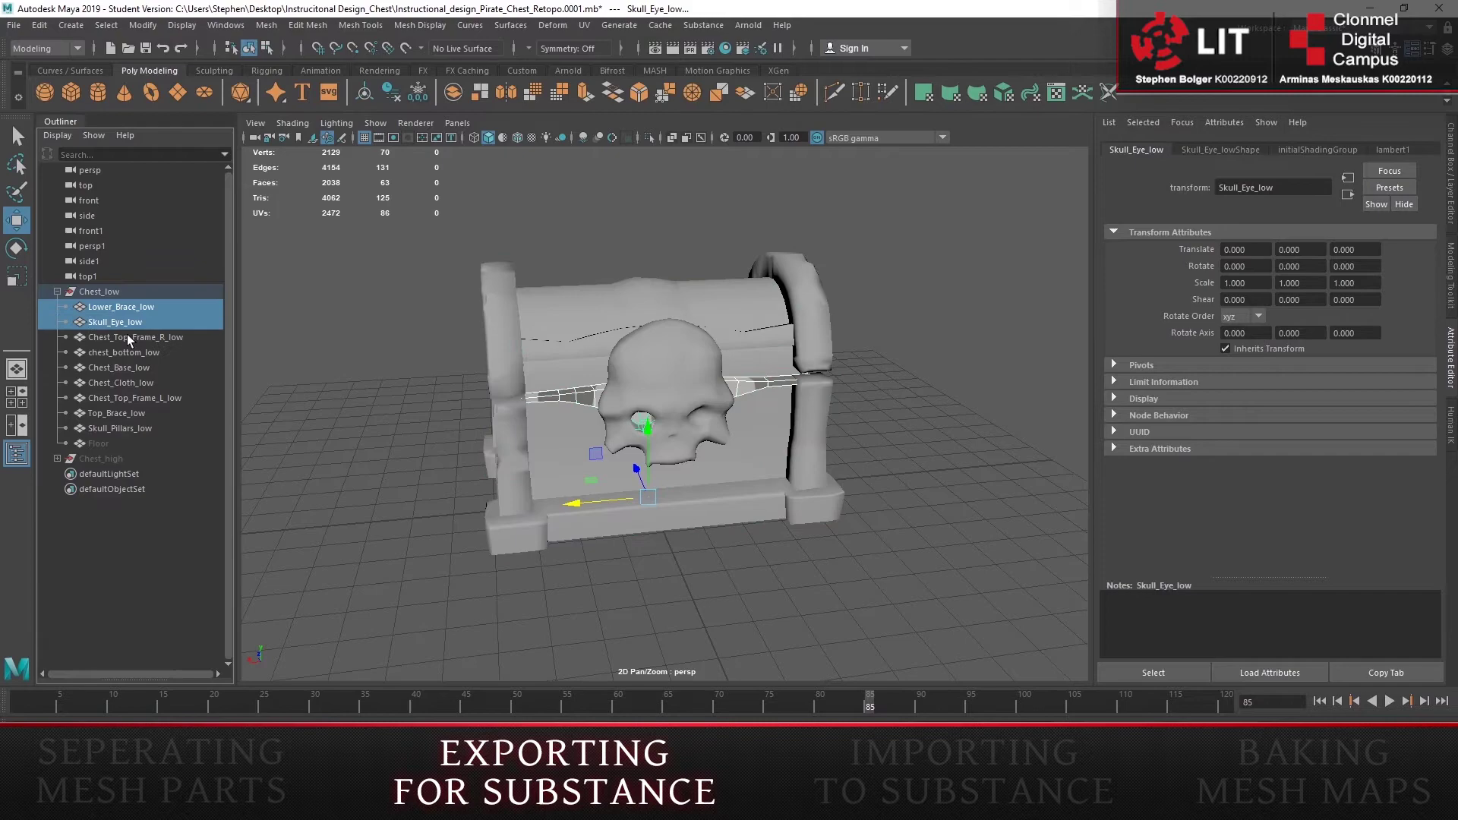
ctrl+click(126, 337)
ctrl+click(122, 352)
ctrl+click(121, 368)
ctrl+click(122, 383)
ctrl+click(121, 398)
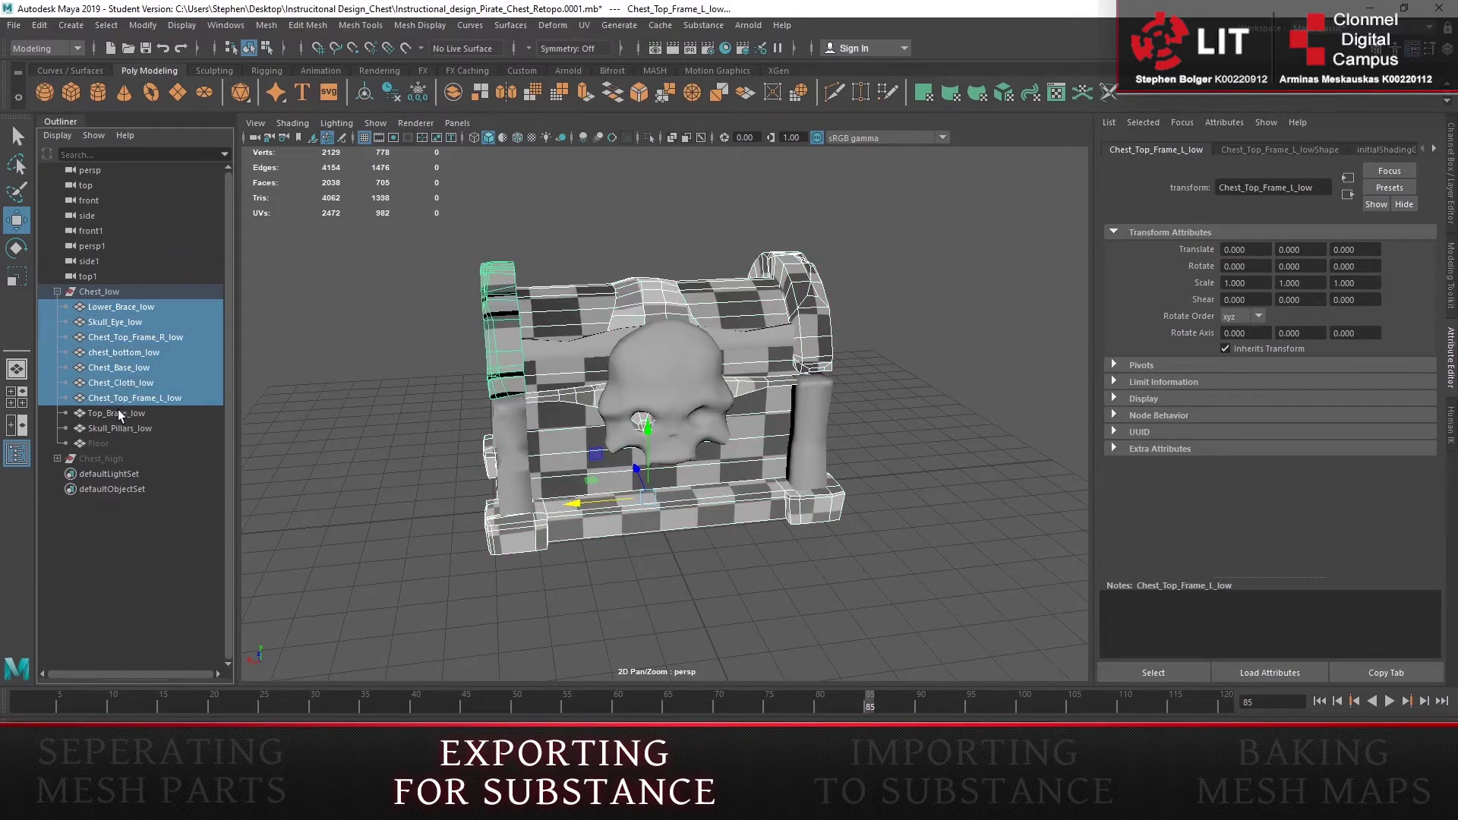
ctrl+click(119, 413)
ctrl+click(125, 428)
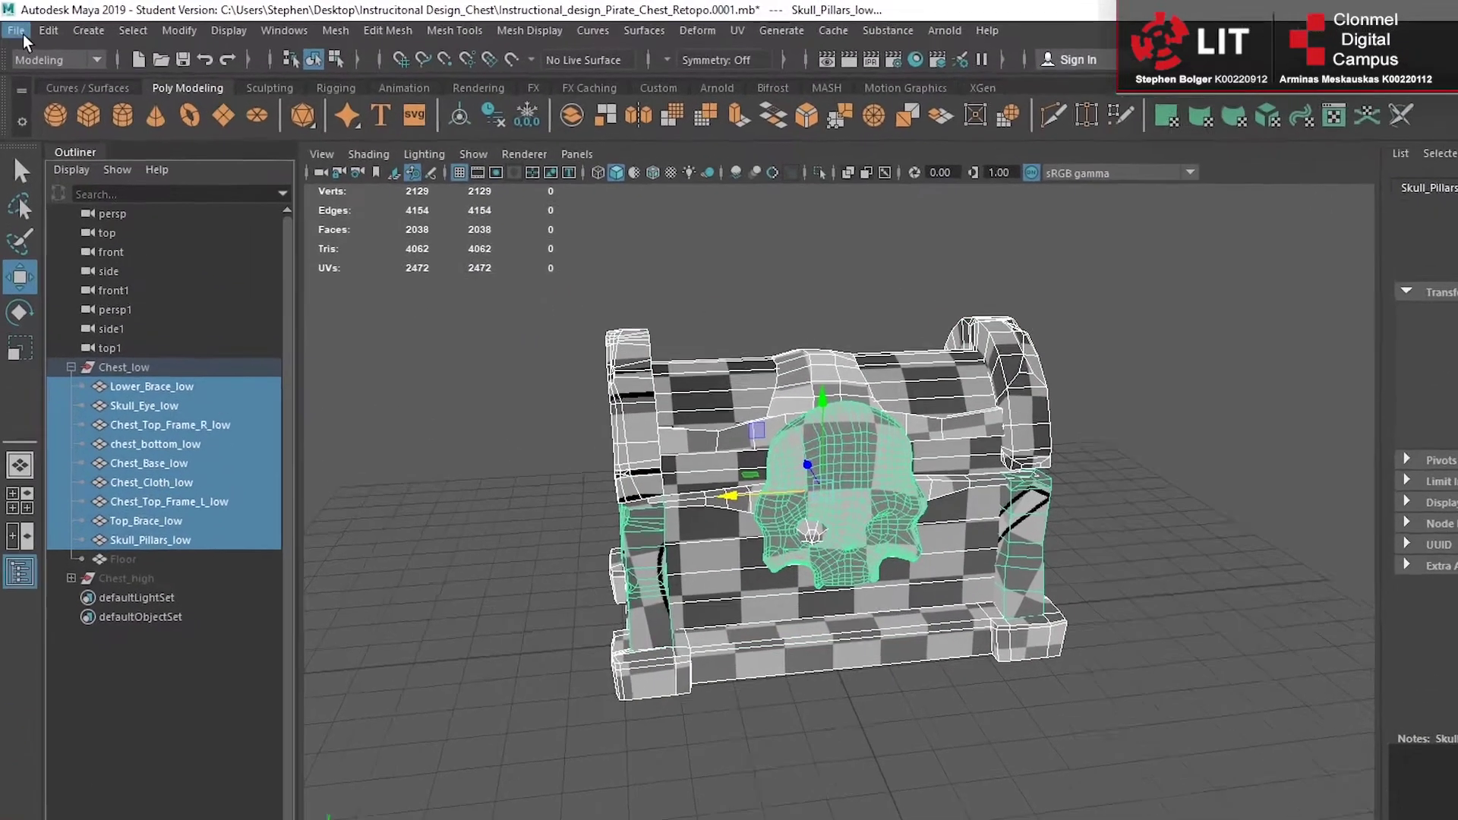
Step: Export the selected low-poly meshes as an OBJ, overwriting chest_low.obj in the Instrucitonal Design_Chest folder
click(14, 25)
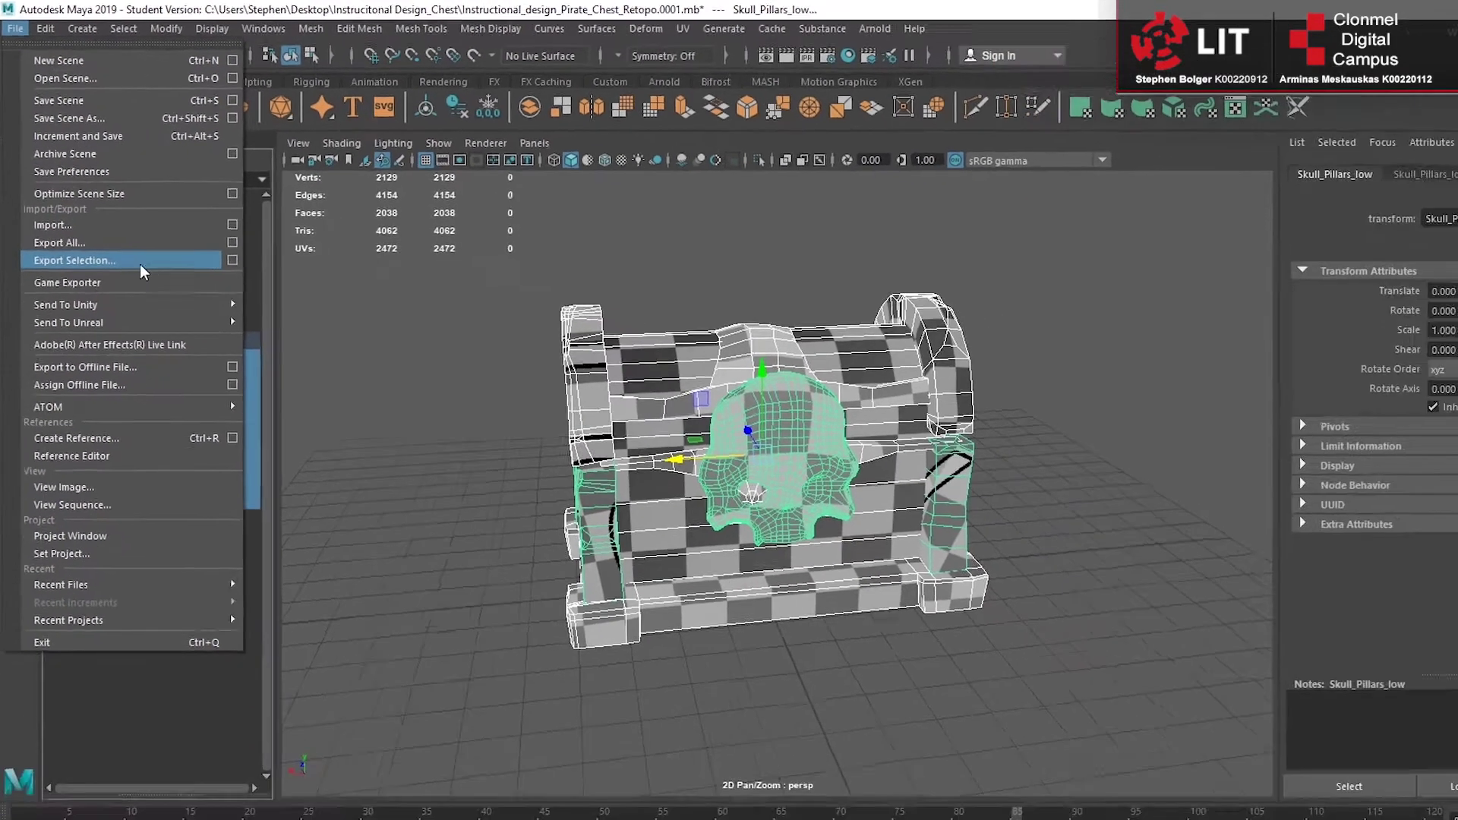
click(292, 327)
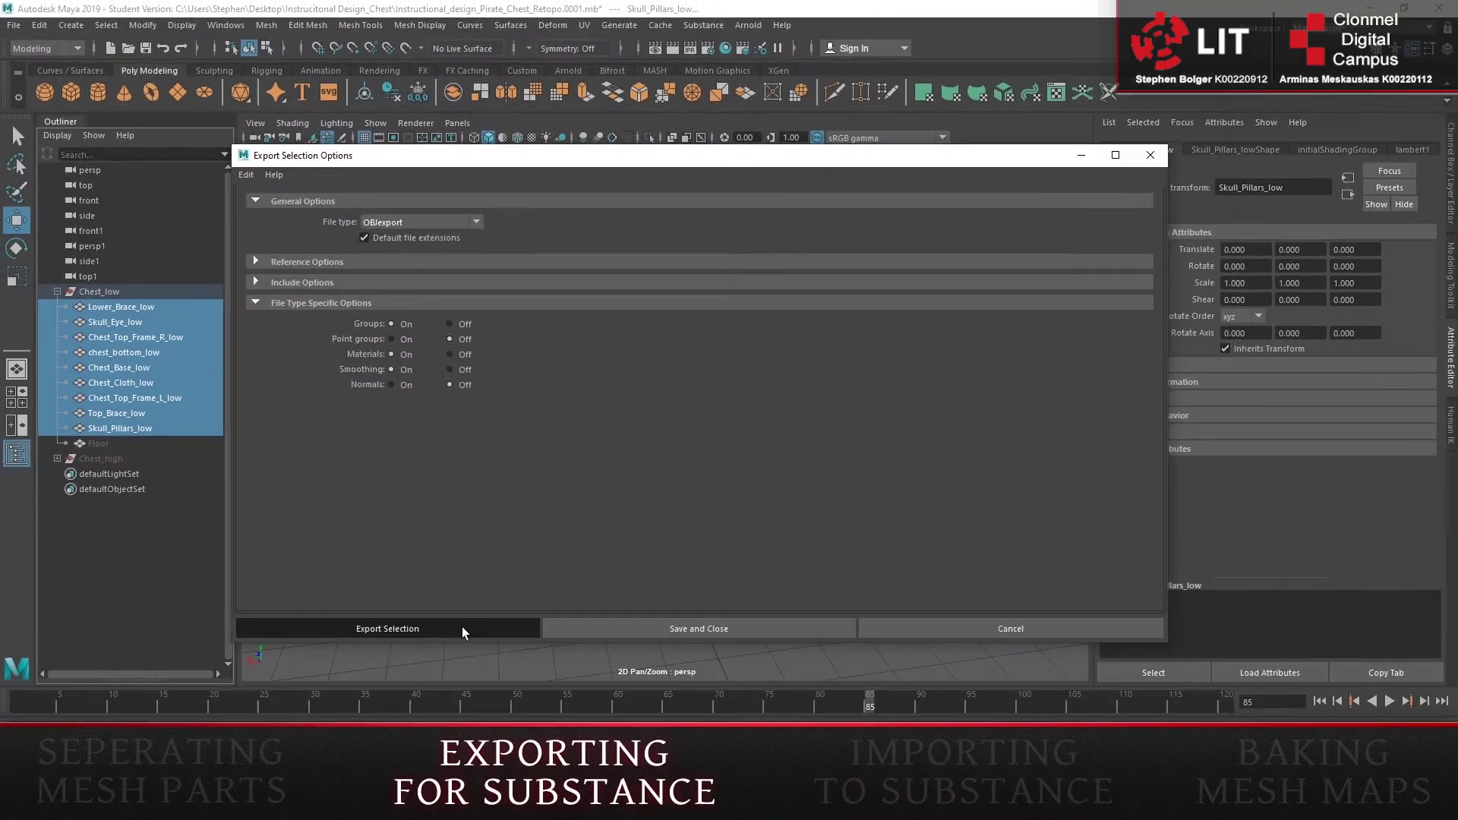
click(483, 703)
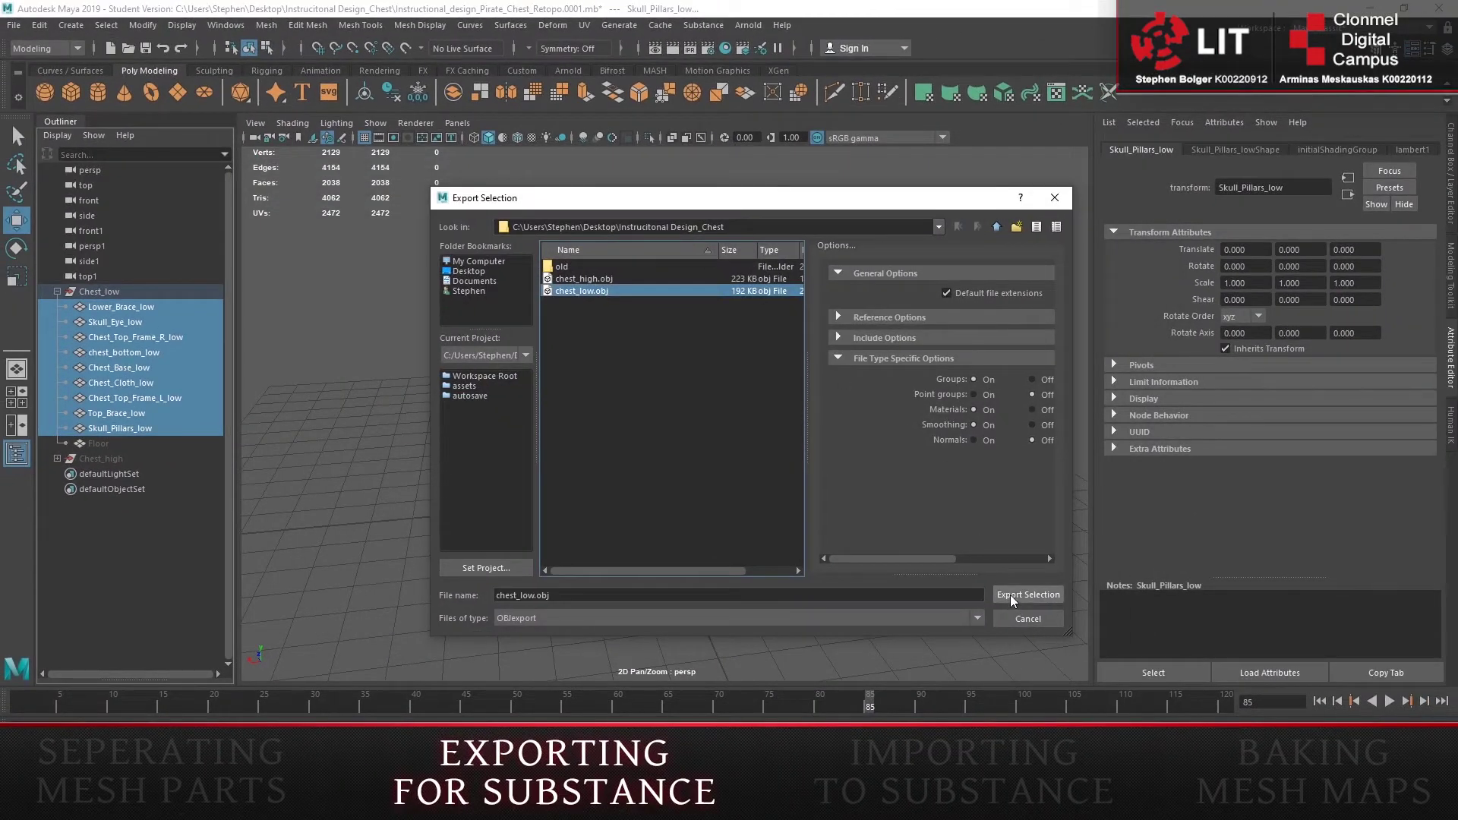
click(1010, 594)
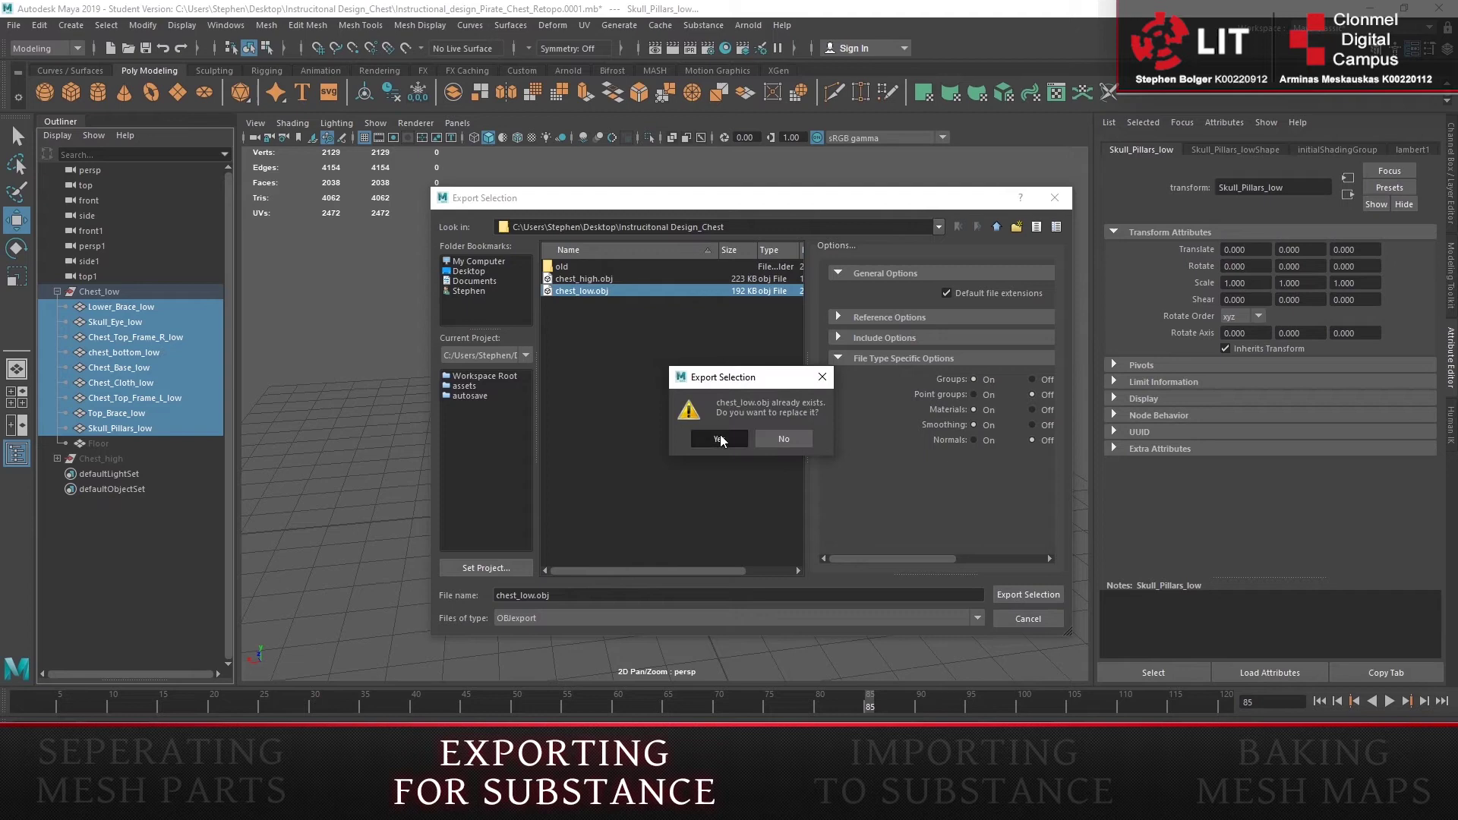
click(720, 439)
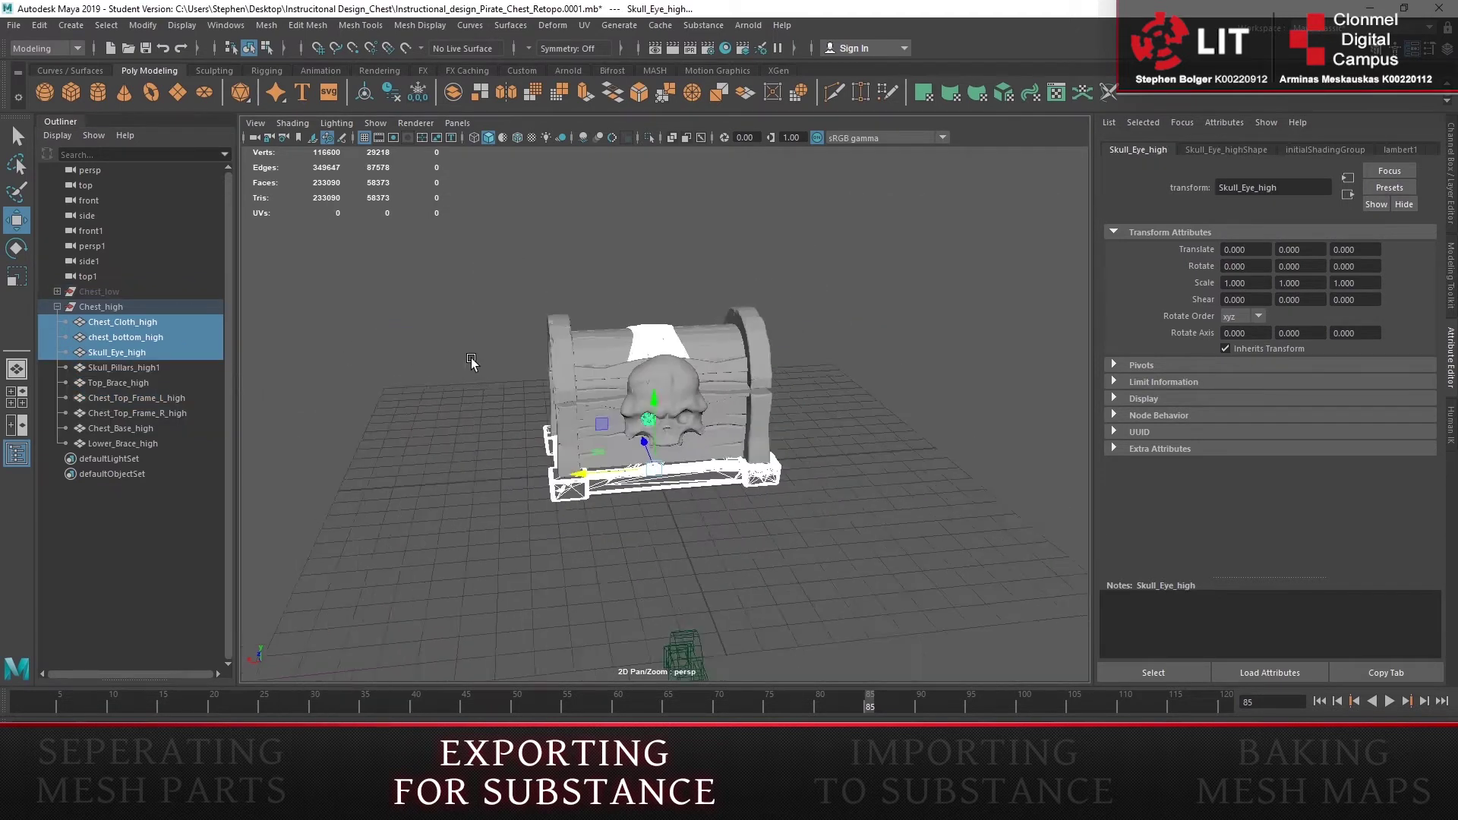
Step: Select all meshes in the Chest_high group and export them as an OBJ, overwriting chest_high.obj
drag(507, 284, 820, 548)
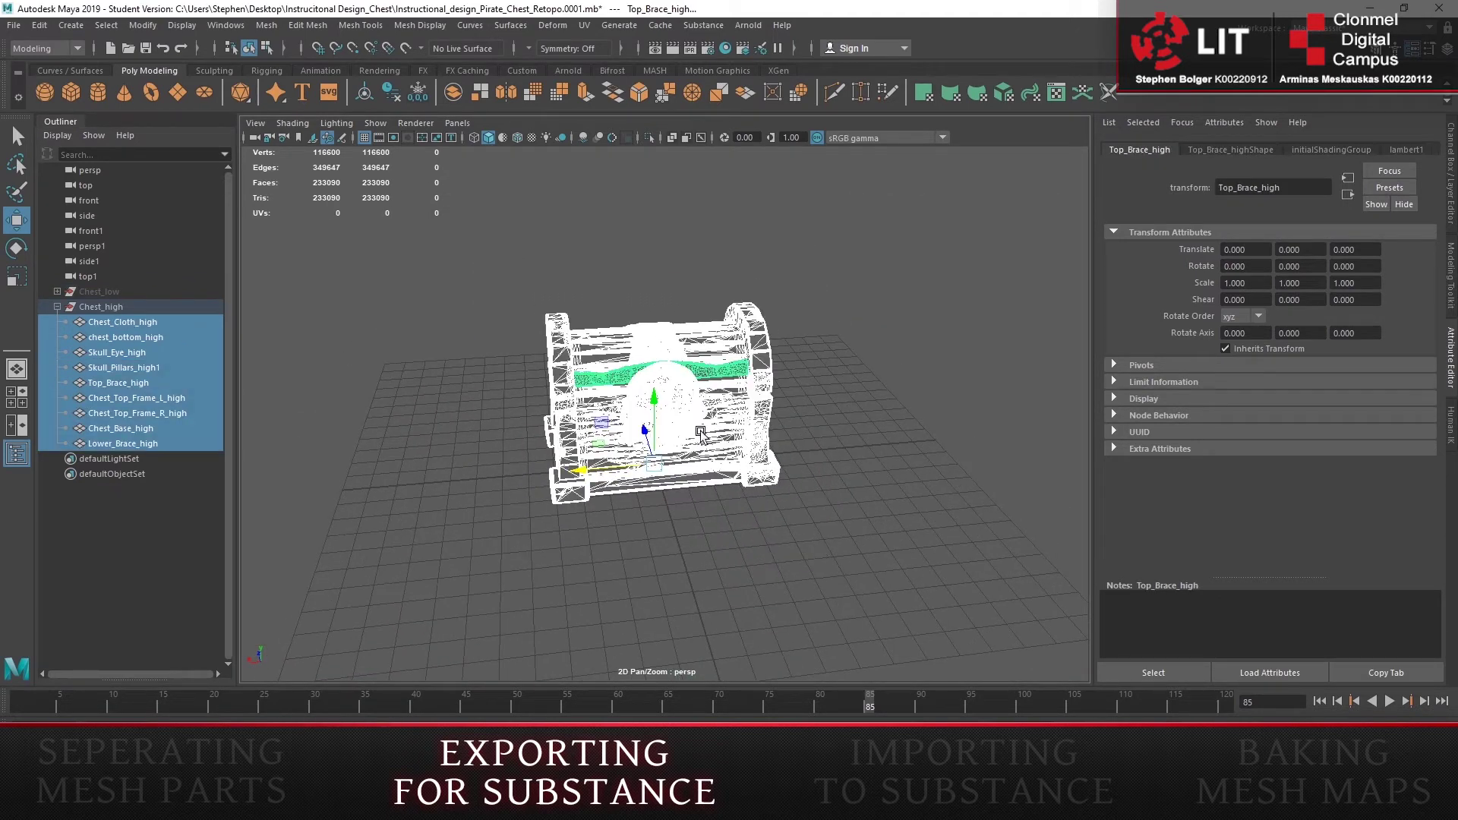
click(16, 25)
click(199, 226)
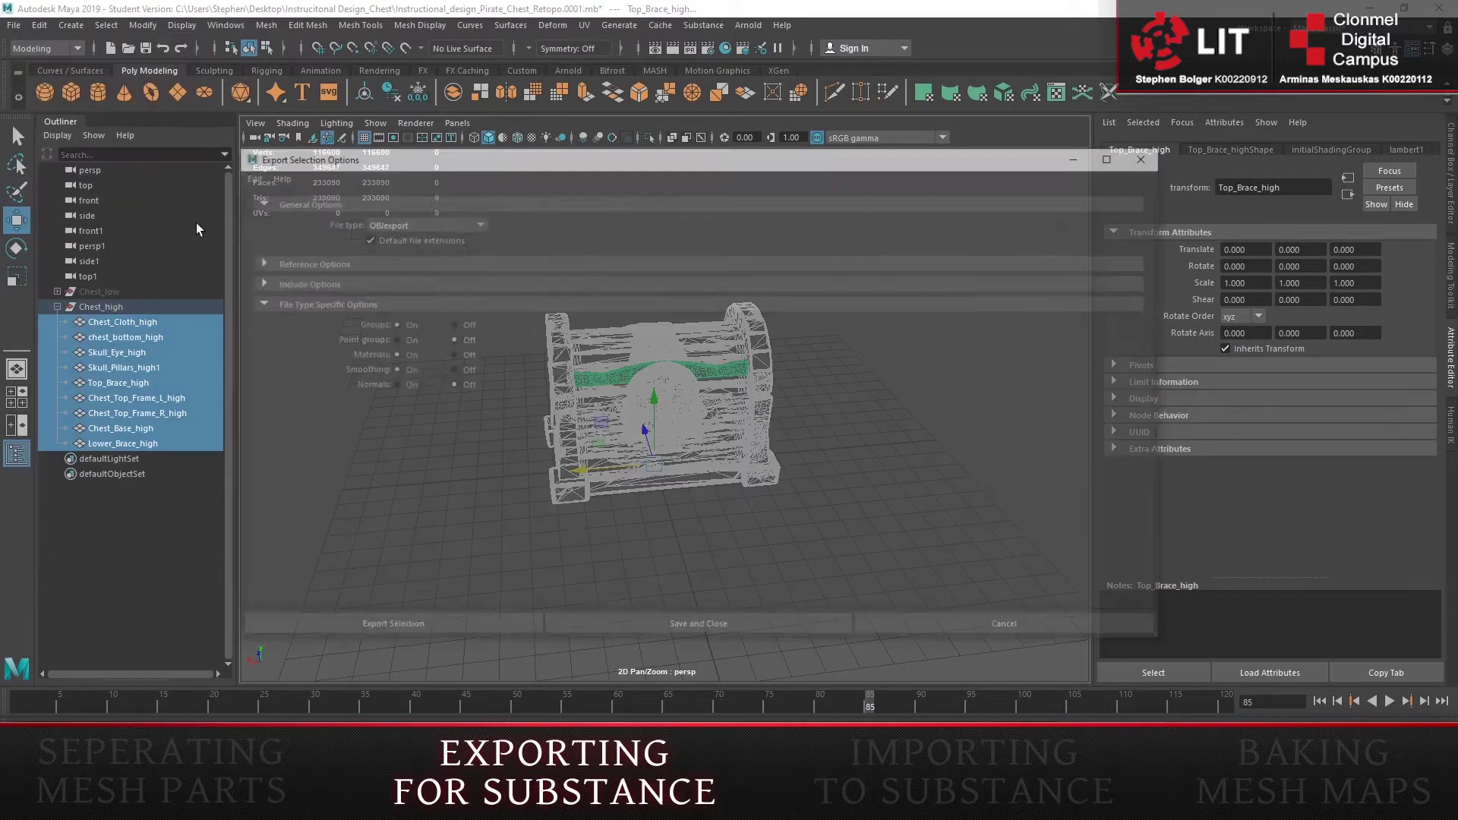
click(479, 628)
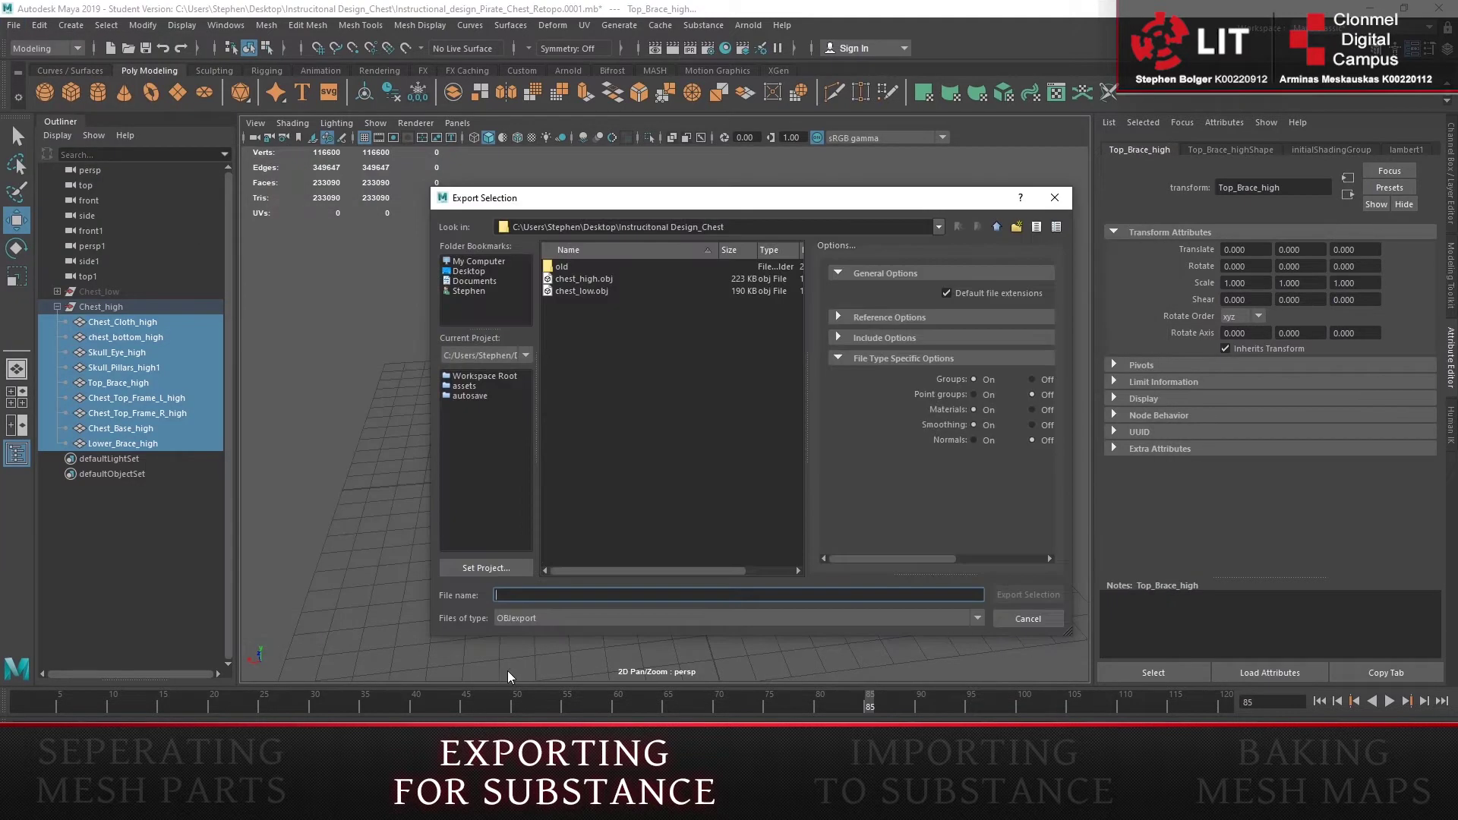
click(576, 280)
drag(520, 595, 536, 596)
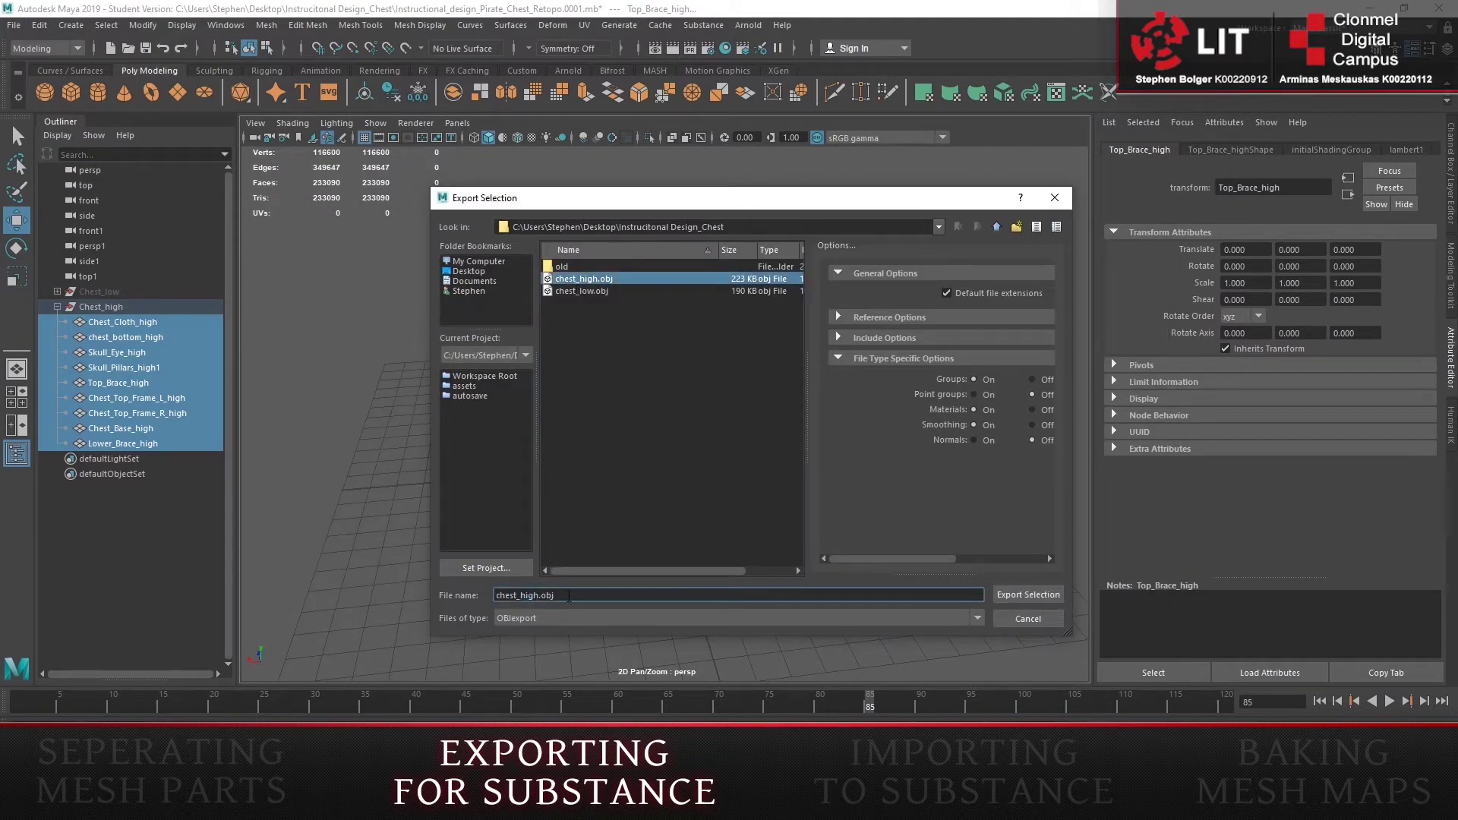
click(1019, 592)
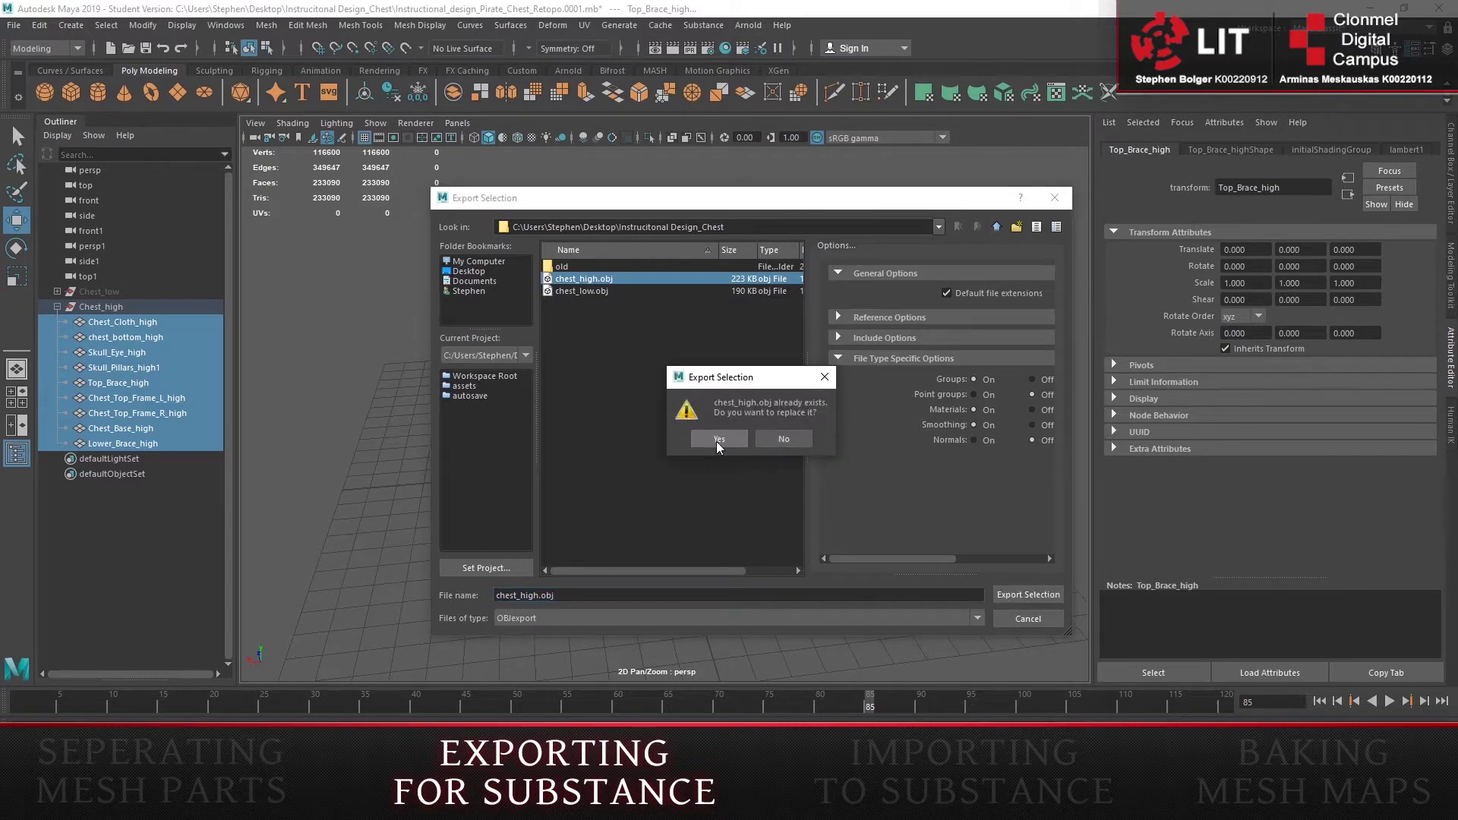
click(717, 441)
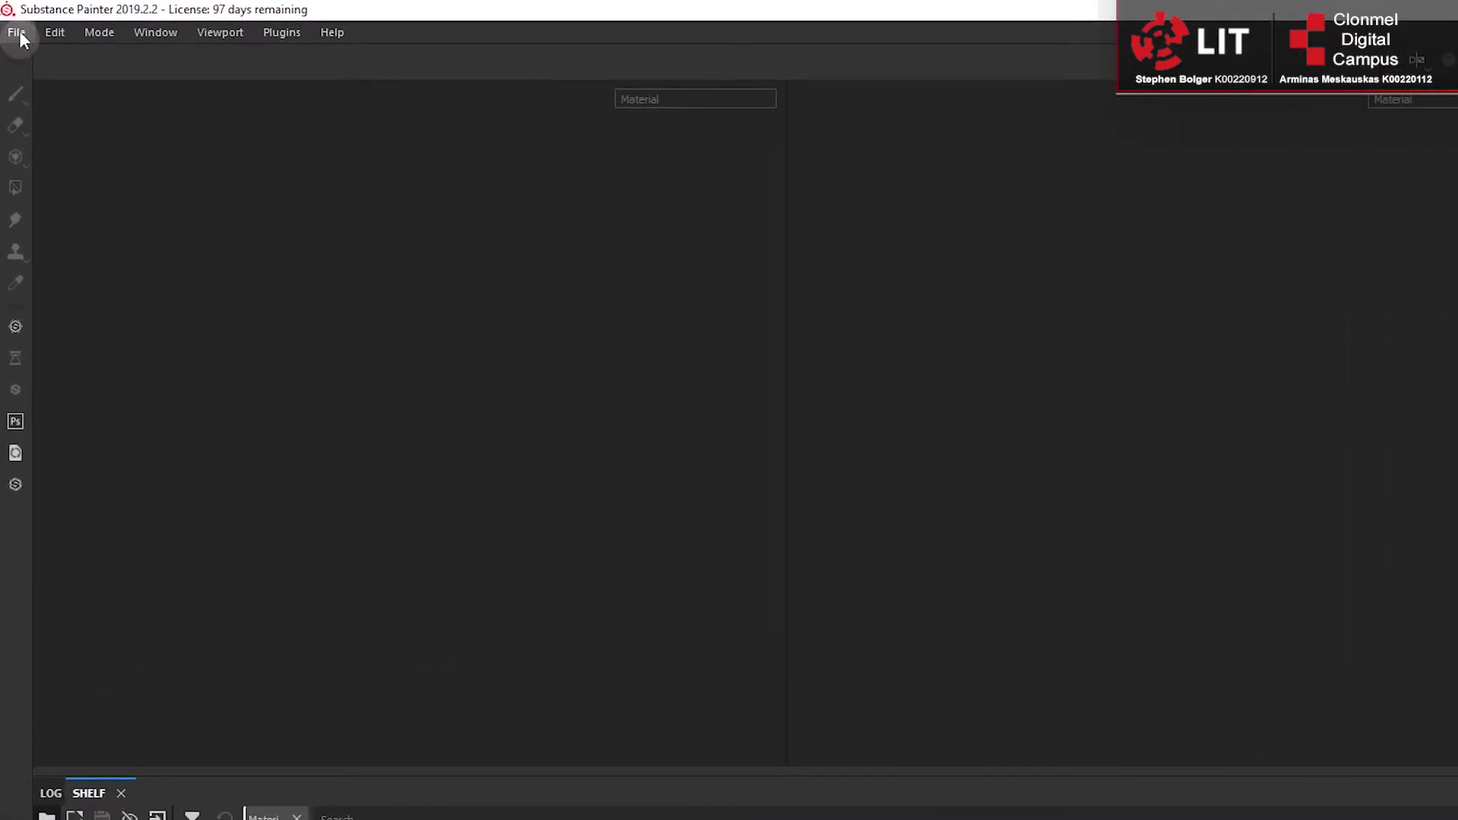
Step: Switch to Substance Painter and create a new project from chest_low.obj with document resolution 2048 and OpenGL normal map format
click(20, 31)
click(84, 57)
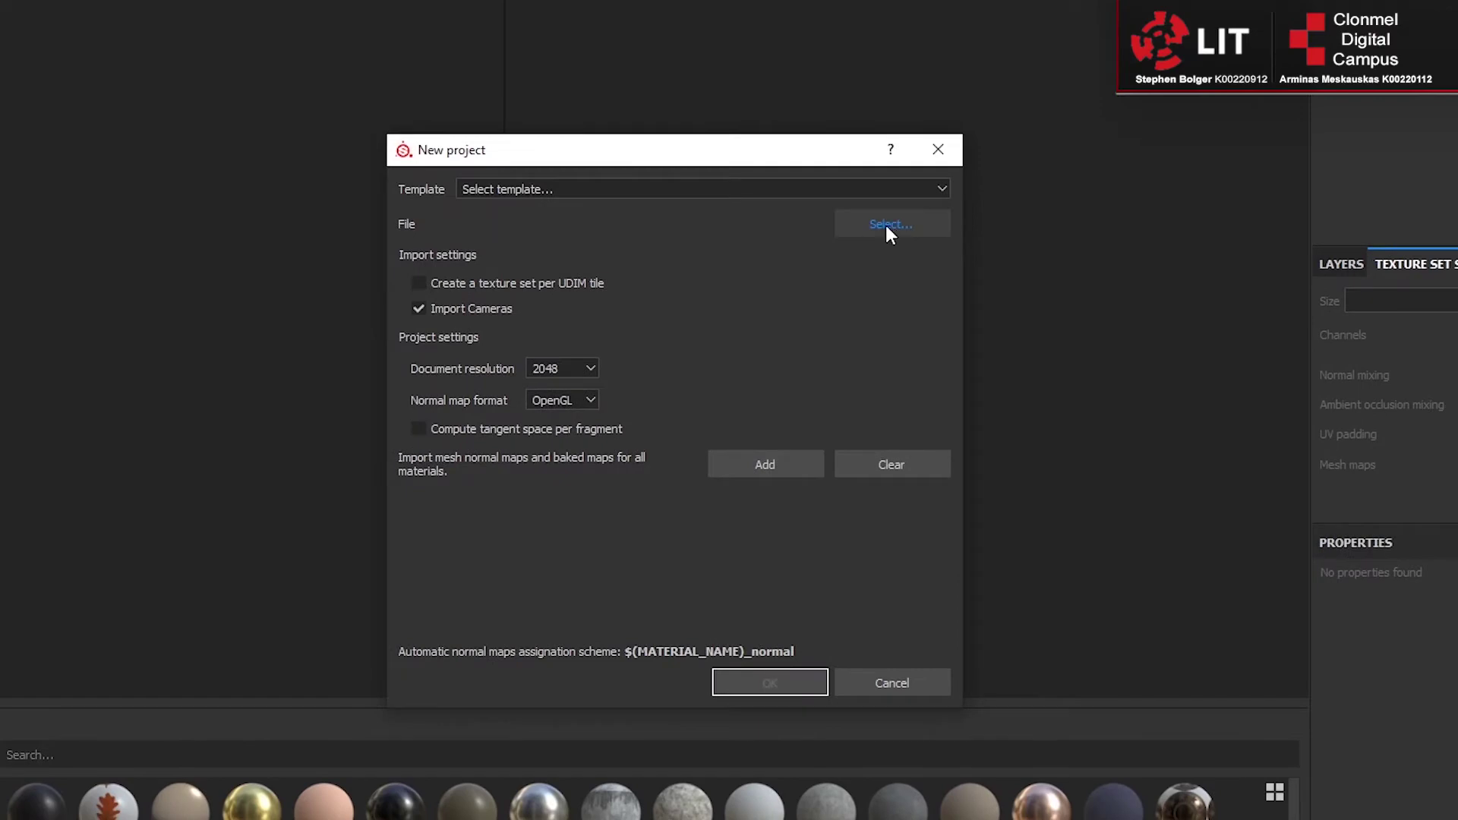
click(887, 227)
click(847, 393)
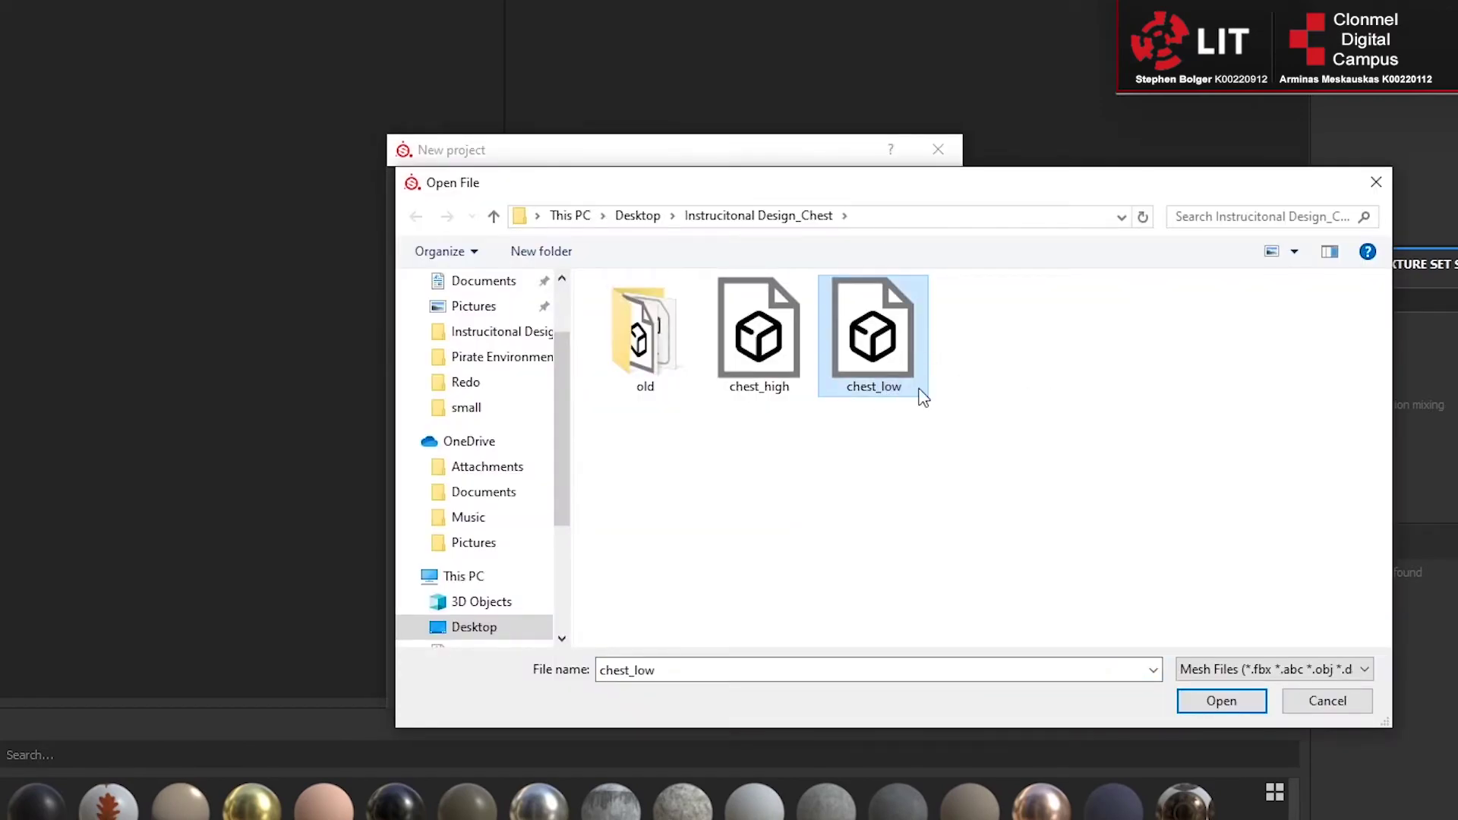
click(1225, 703)
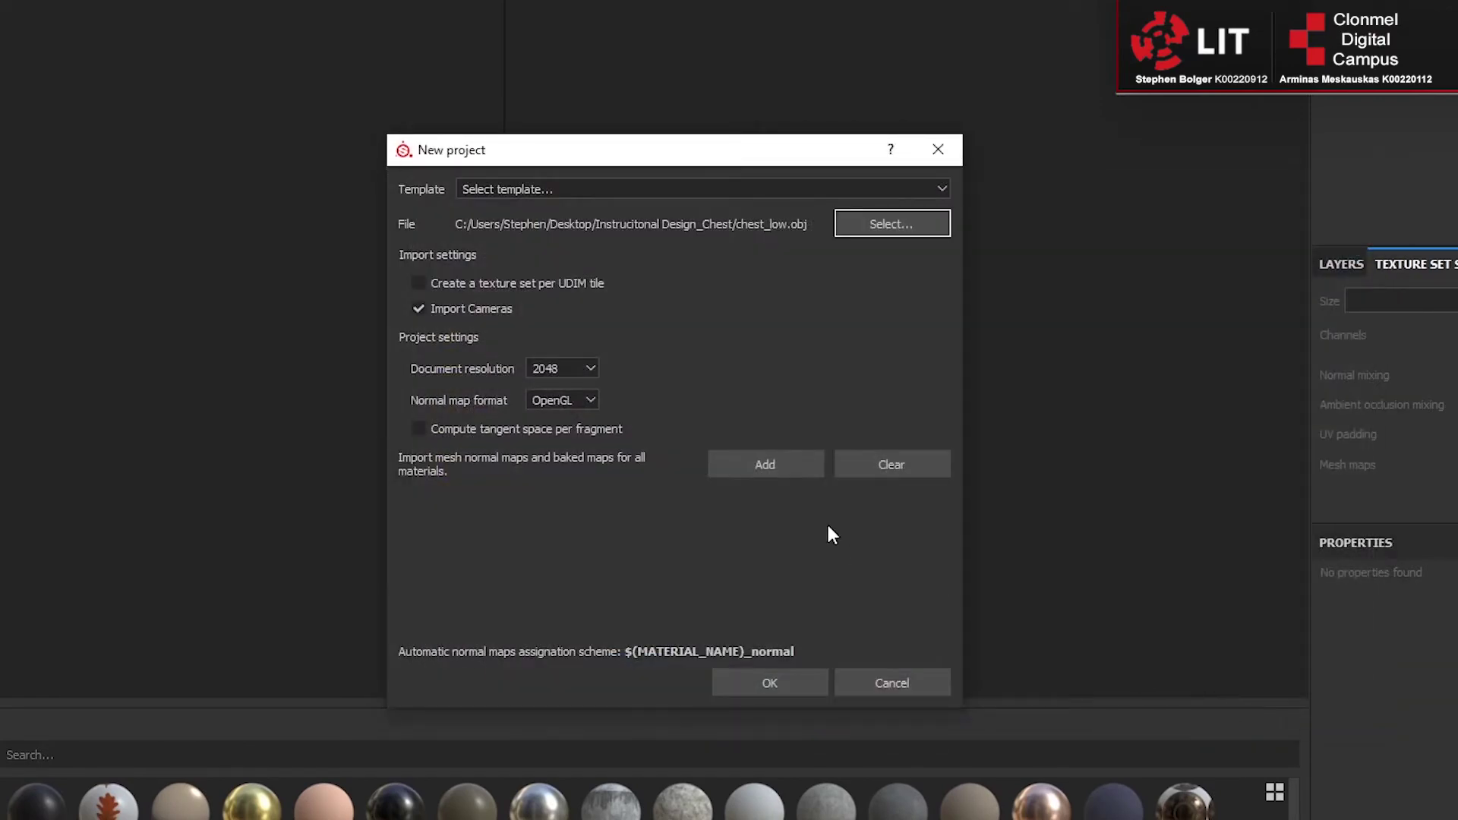
click(562, 369)
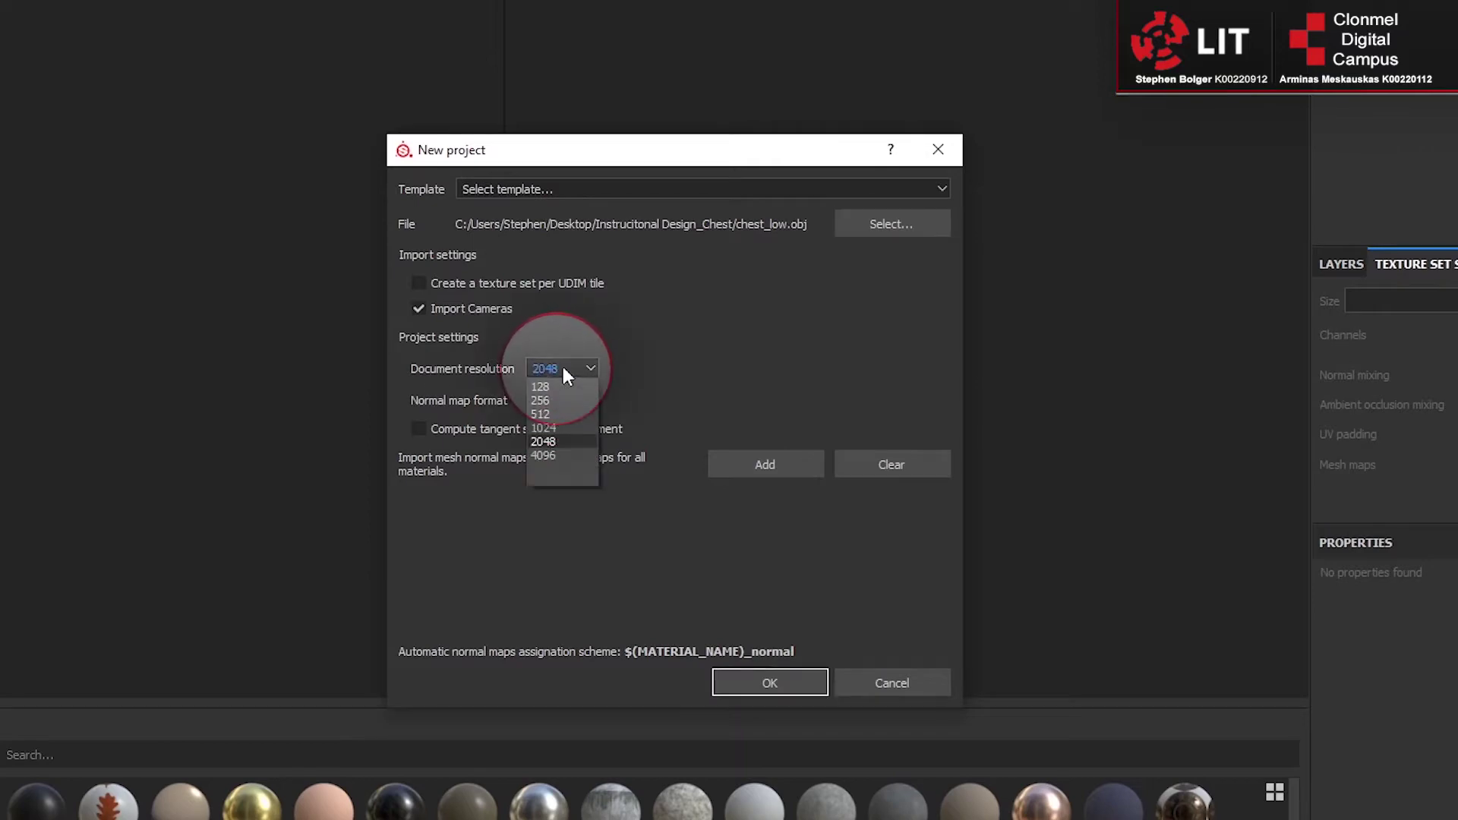
click(553, 442)
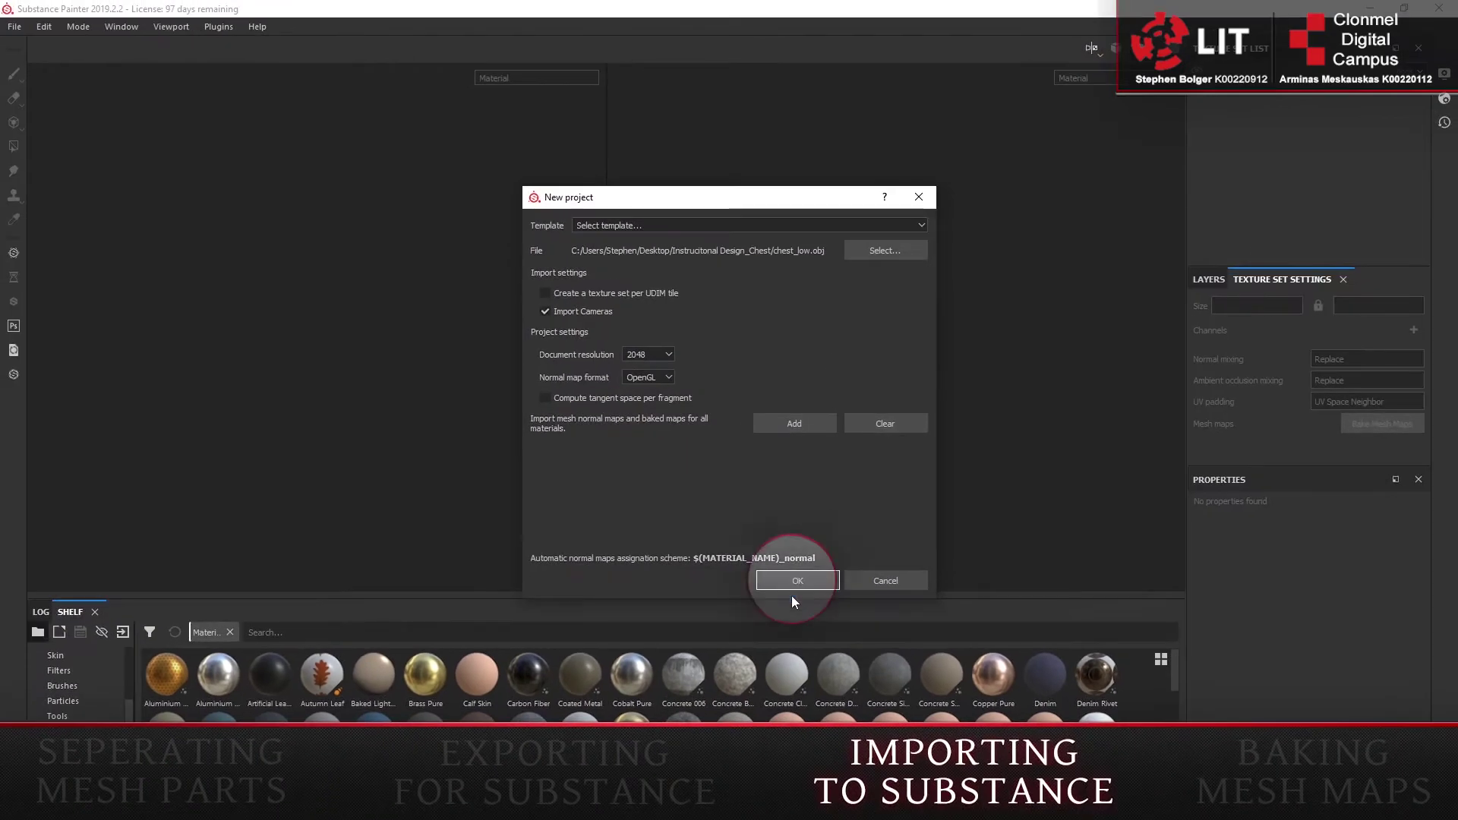
click(795, 586)
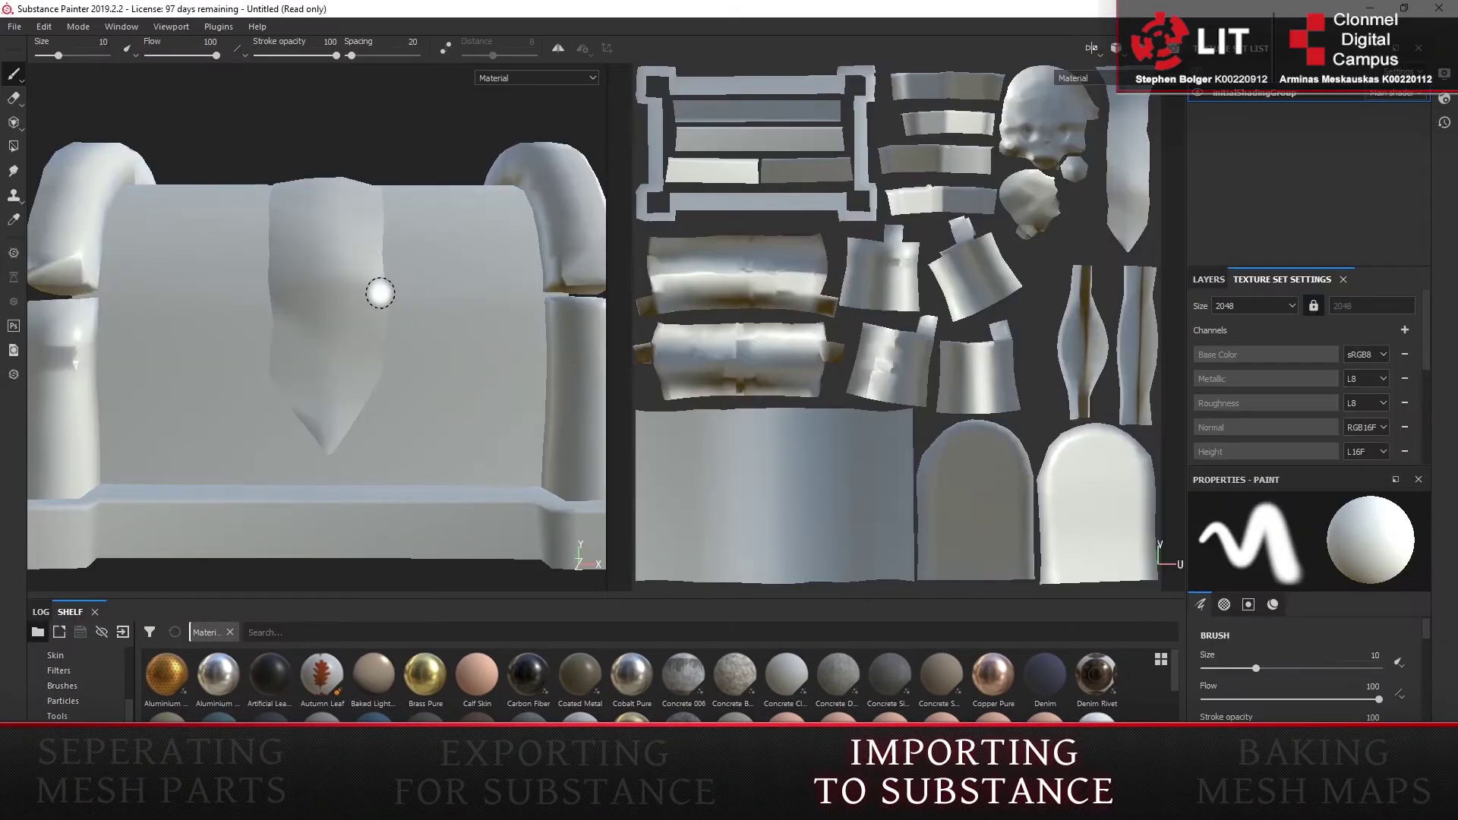
Step: Open the mesh map baking settings for the imported chest and set the output size to 2048
scroll(380, 293, down, 4)
alt+drag(376, 286, 237, 300)
scroll(303, 296, up, 3)
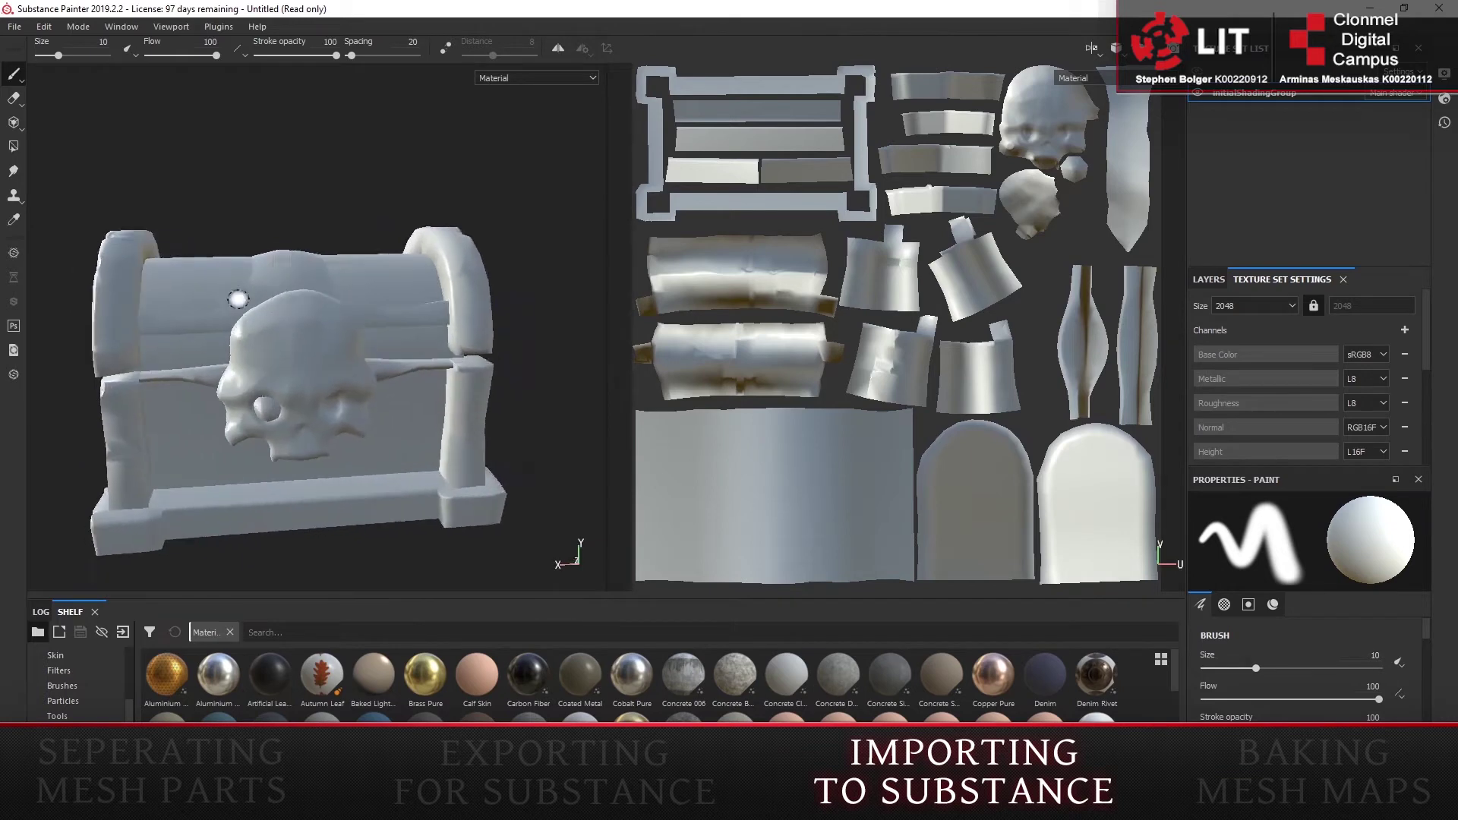
alt+middle_drag(238, 299, 267, 263)
alt+drag(266, 264, 264, 239)
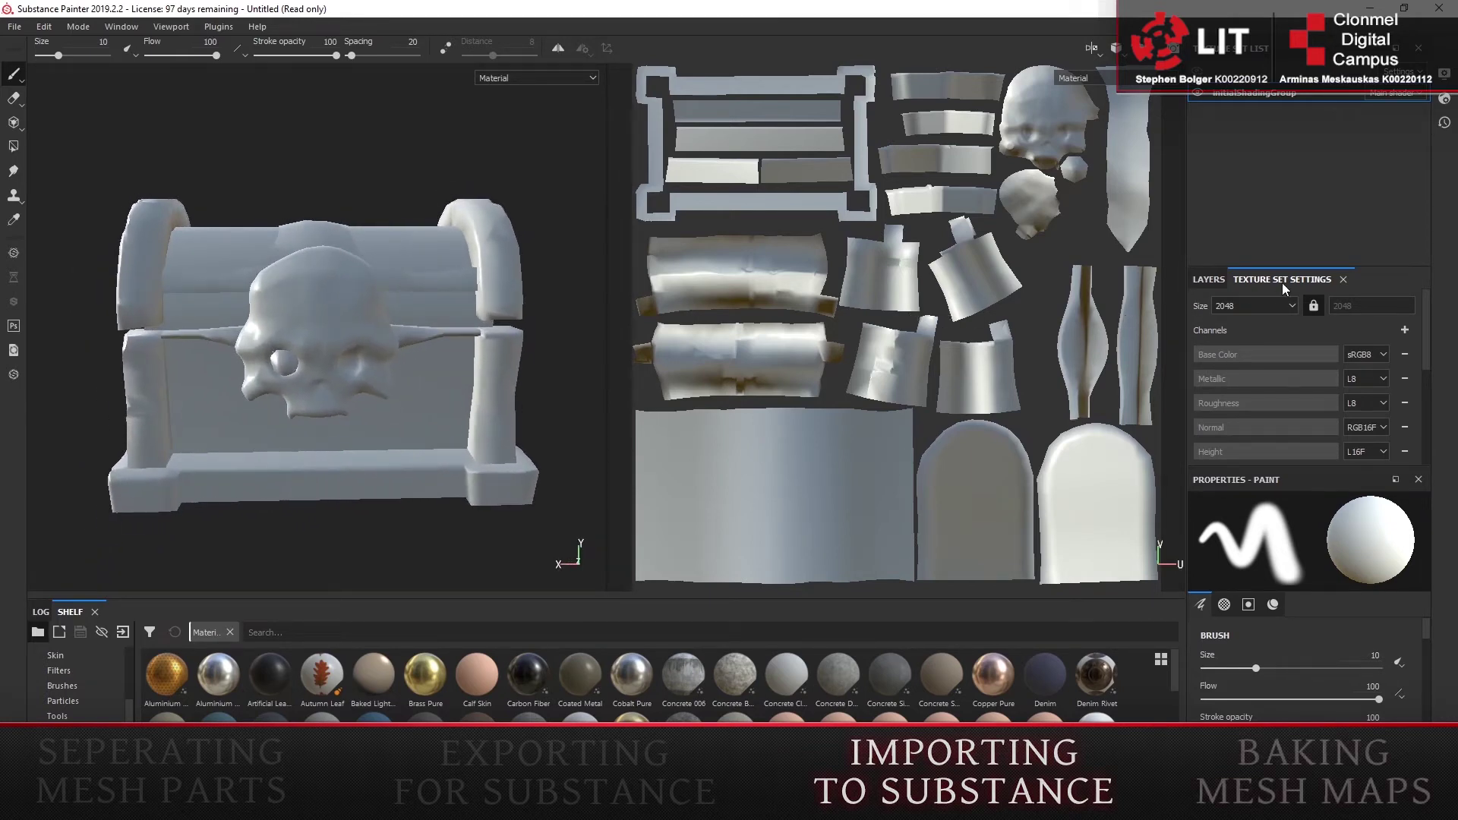
scroll(1306, 323, down, 5)
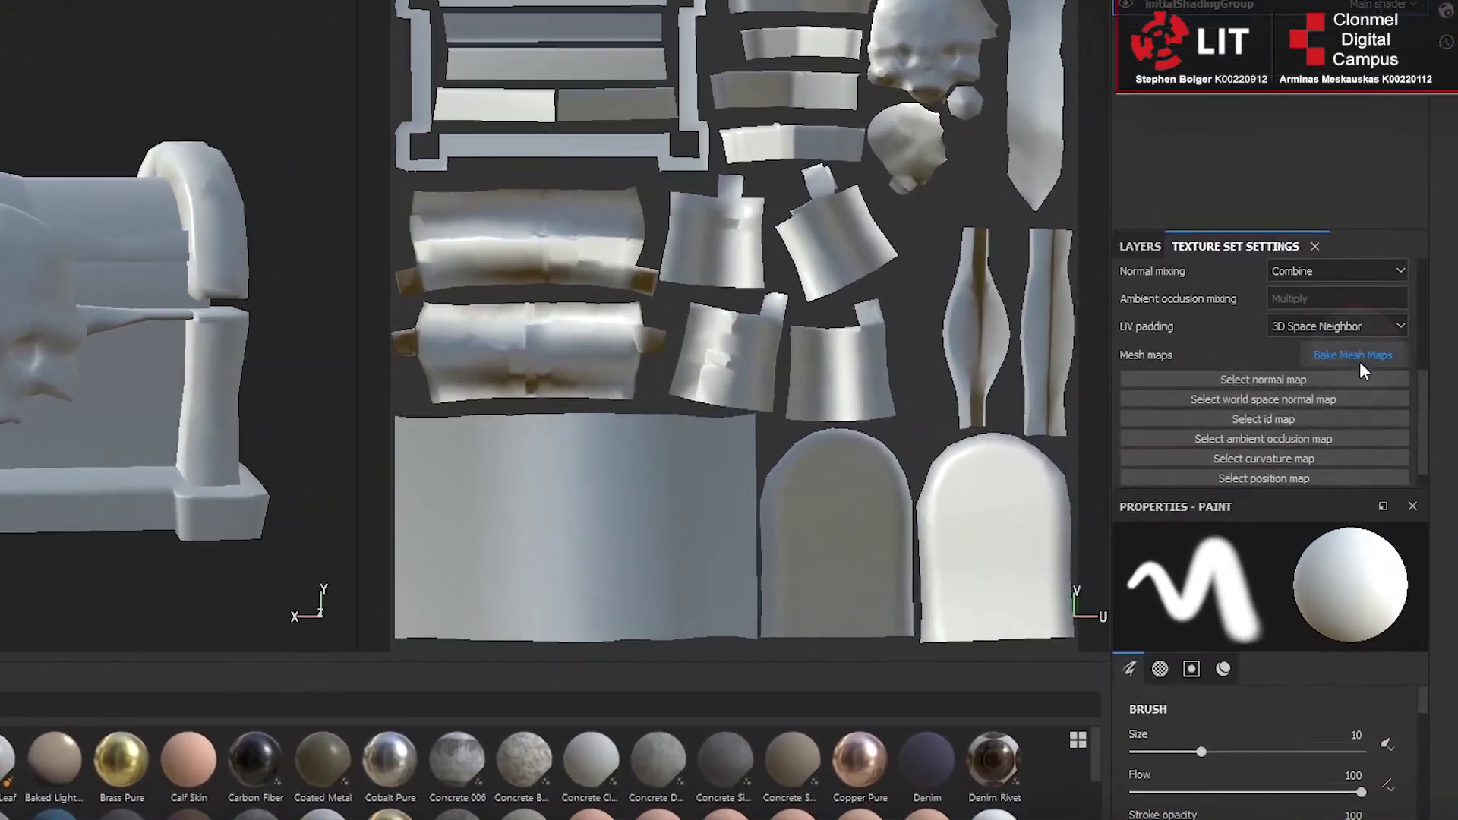
click(1360, 357)
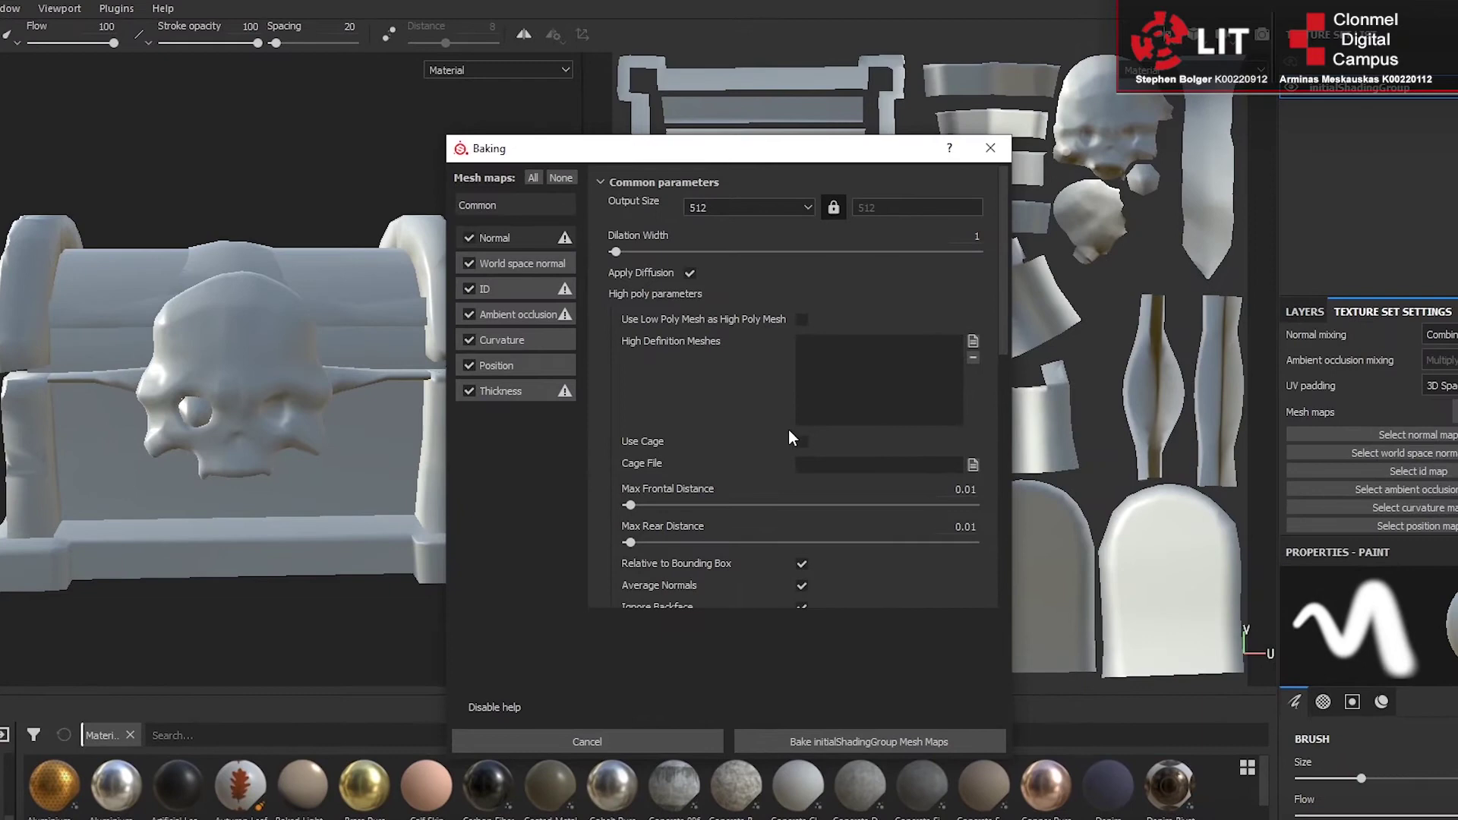
click(720, 211)
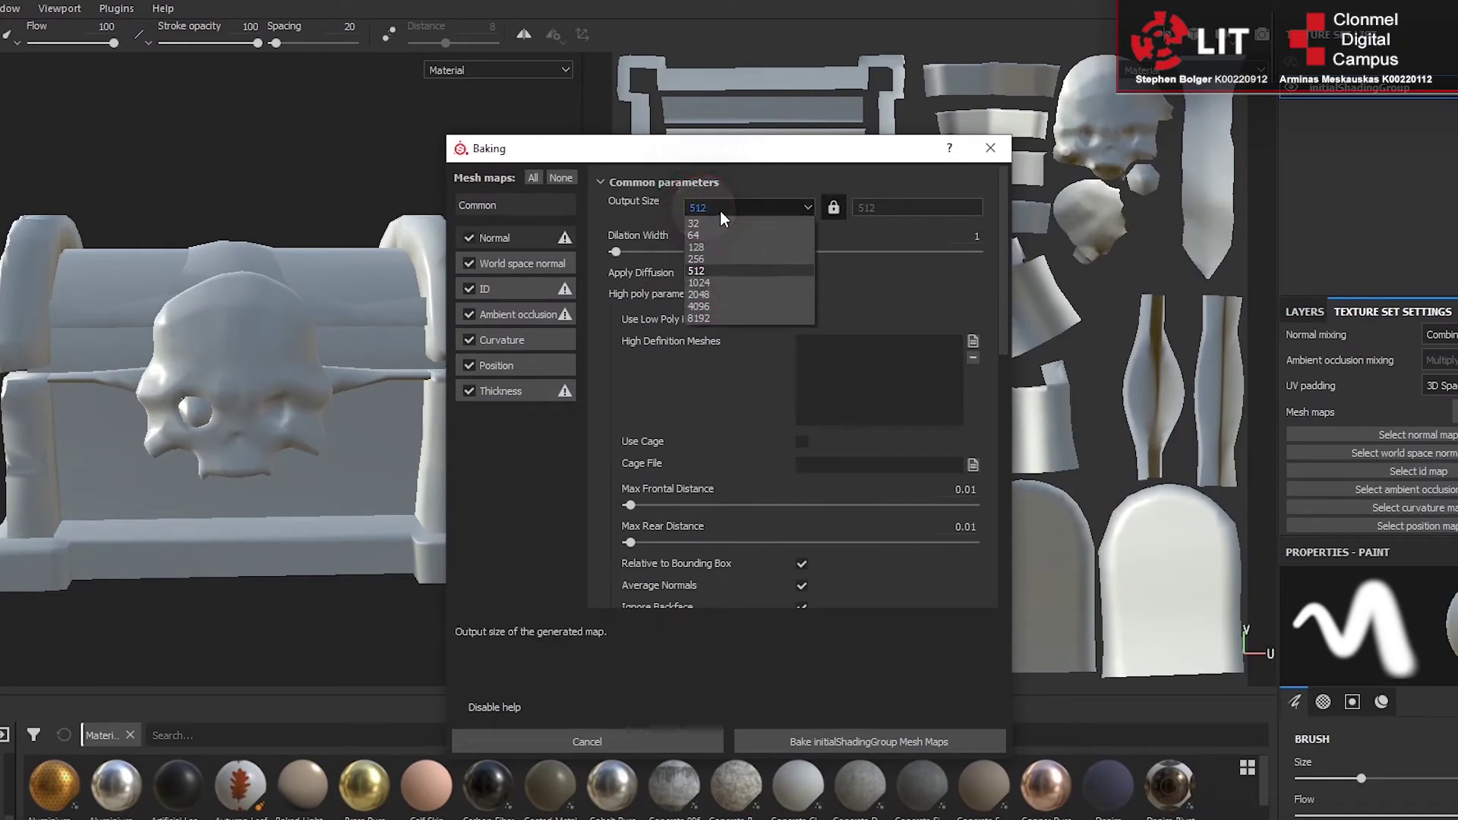
click(705, 295)
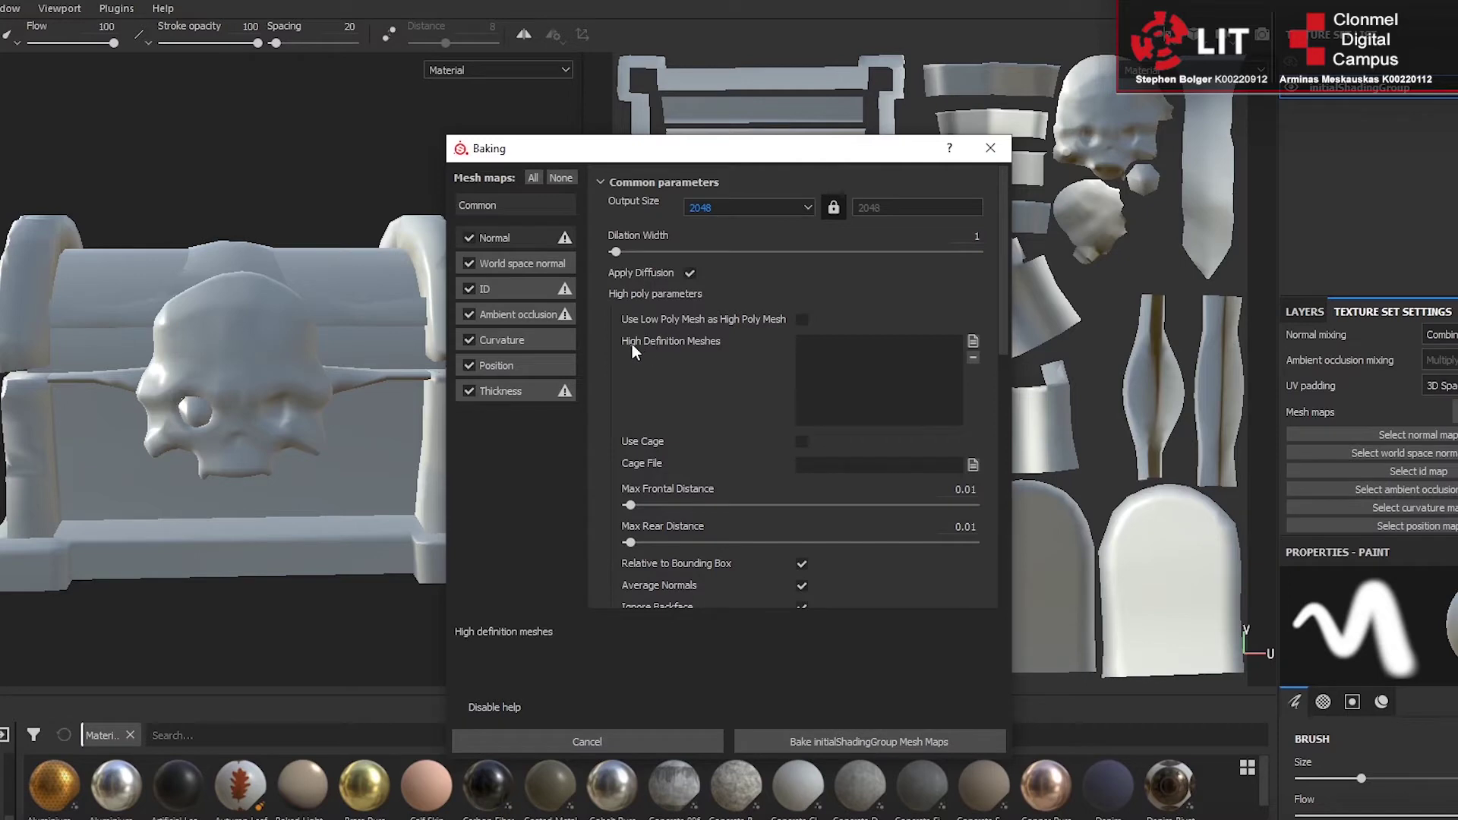
Step: Load the chest_high file as the high definition mesh for baking
click(971, 343)
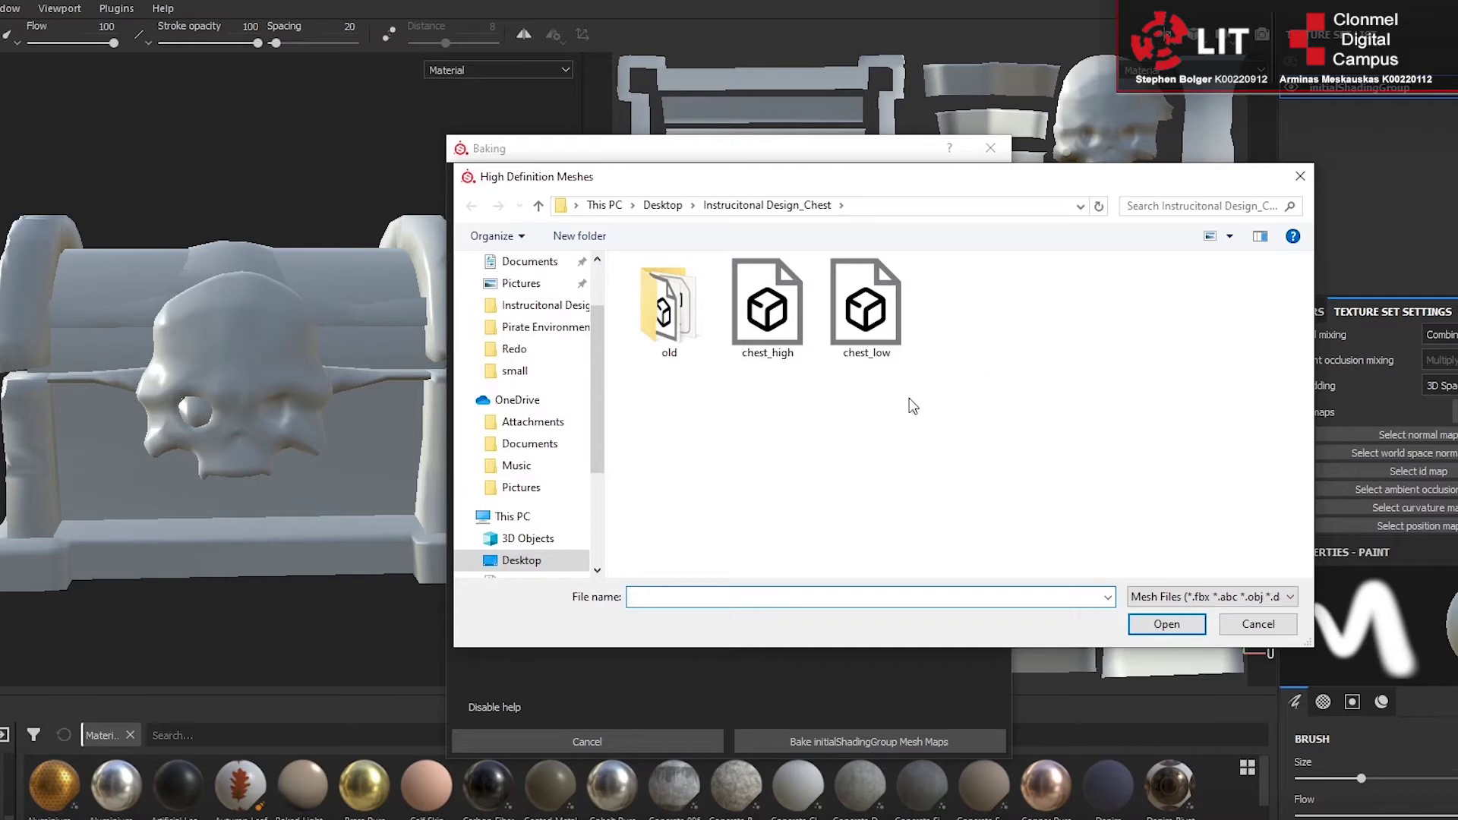
click(773, 327)
click(1162, 624)
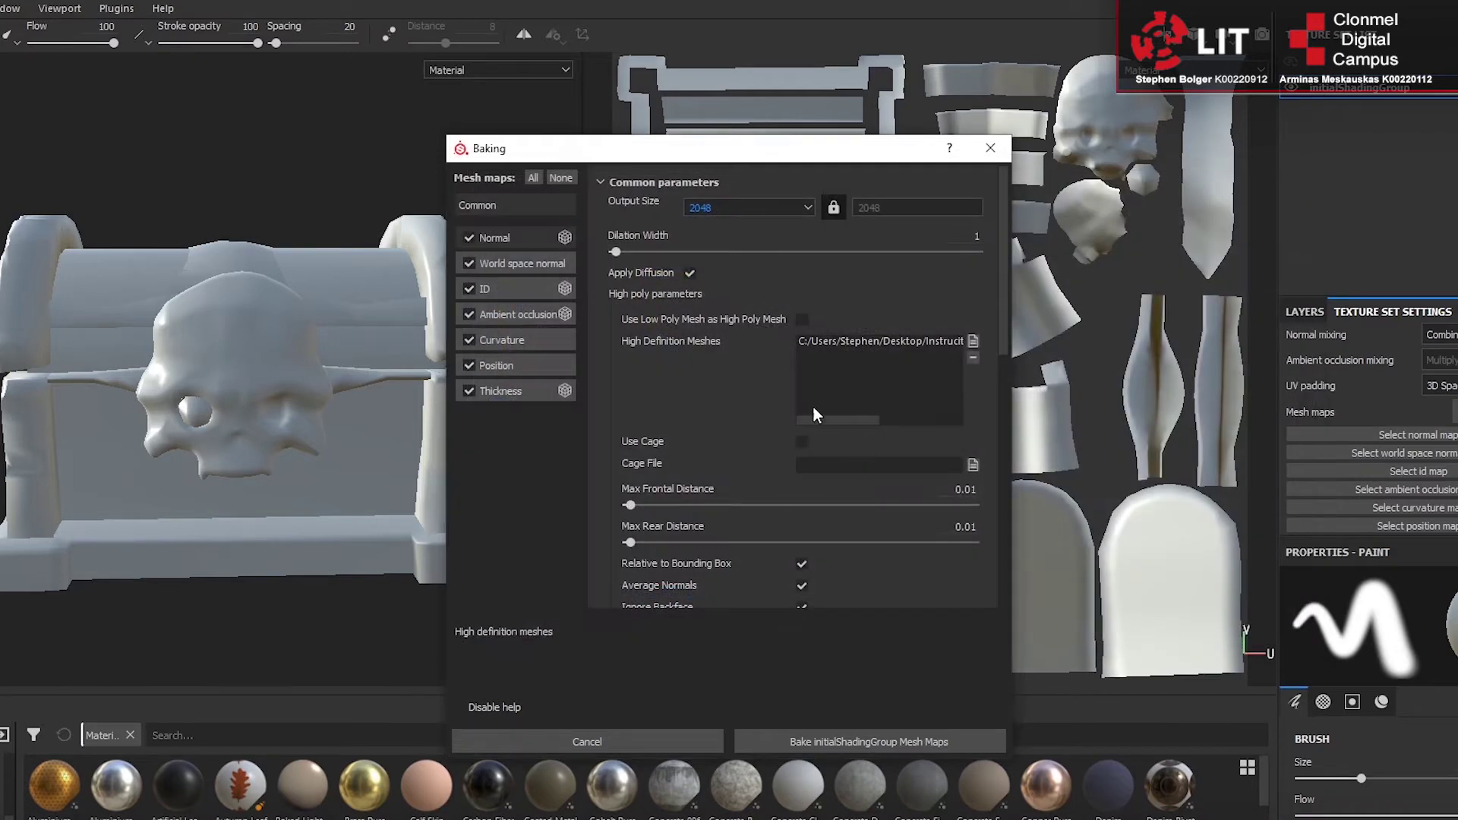
Step: Set mesh matching to By Mesh Name and bake the initialShadingGroup mesh maps with the ID map excluded
scroll(741, 365, down, 5)
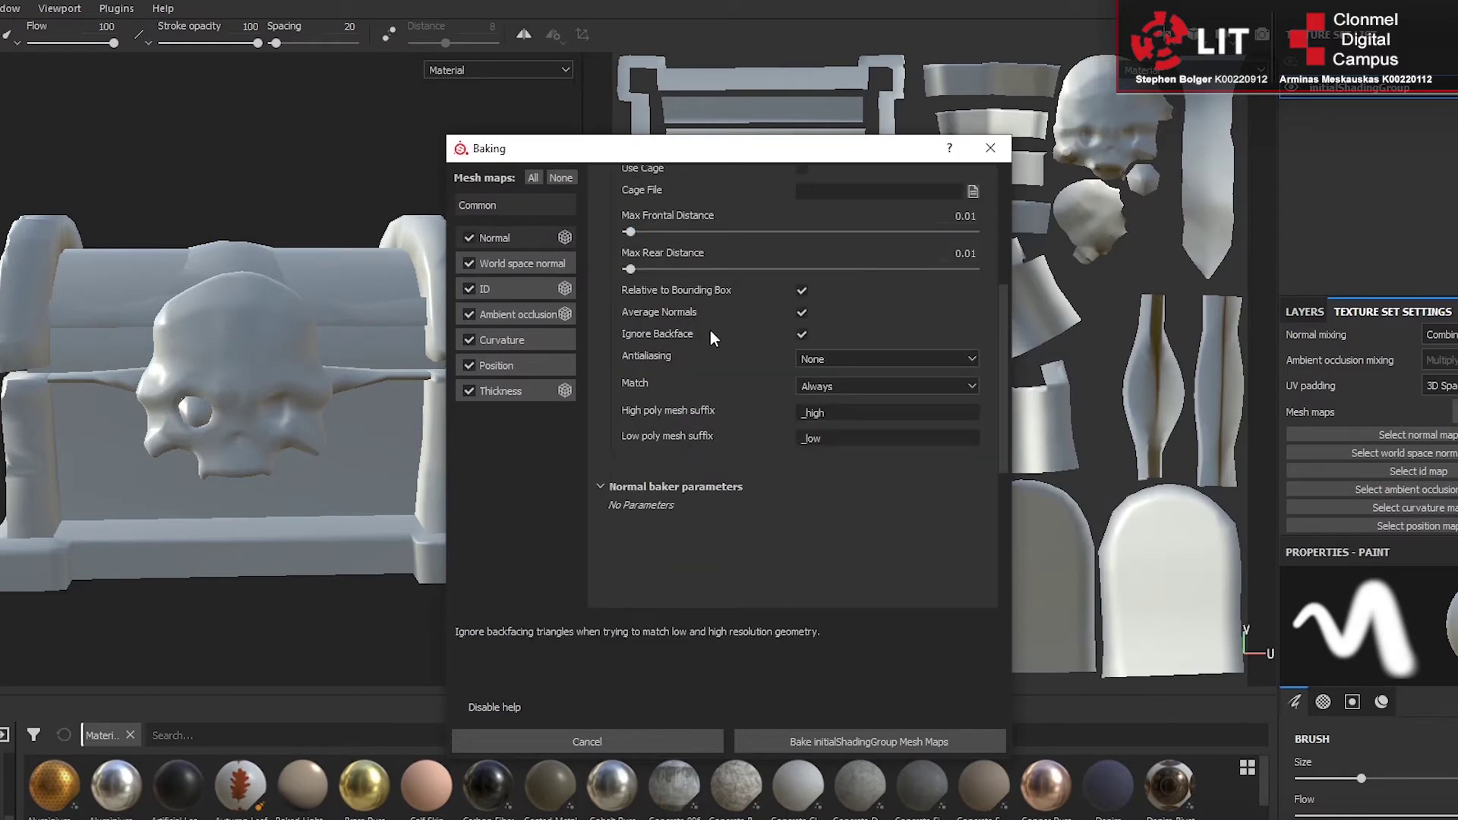
click(827, 386)
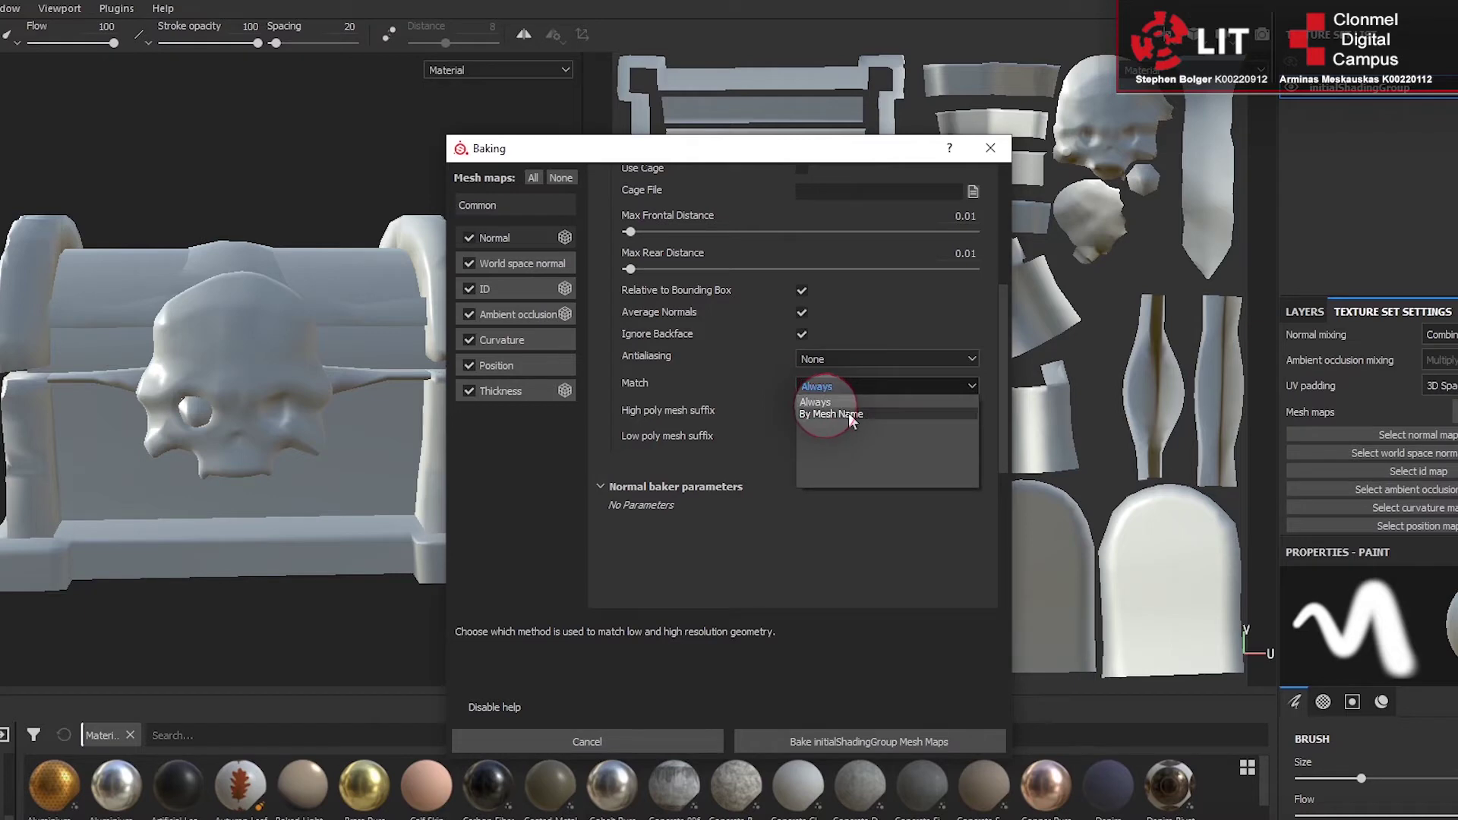
click(826, 414)
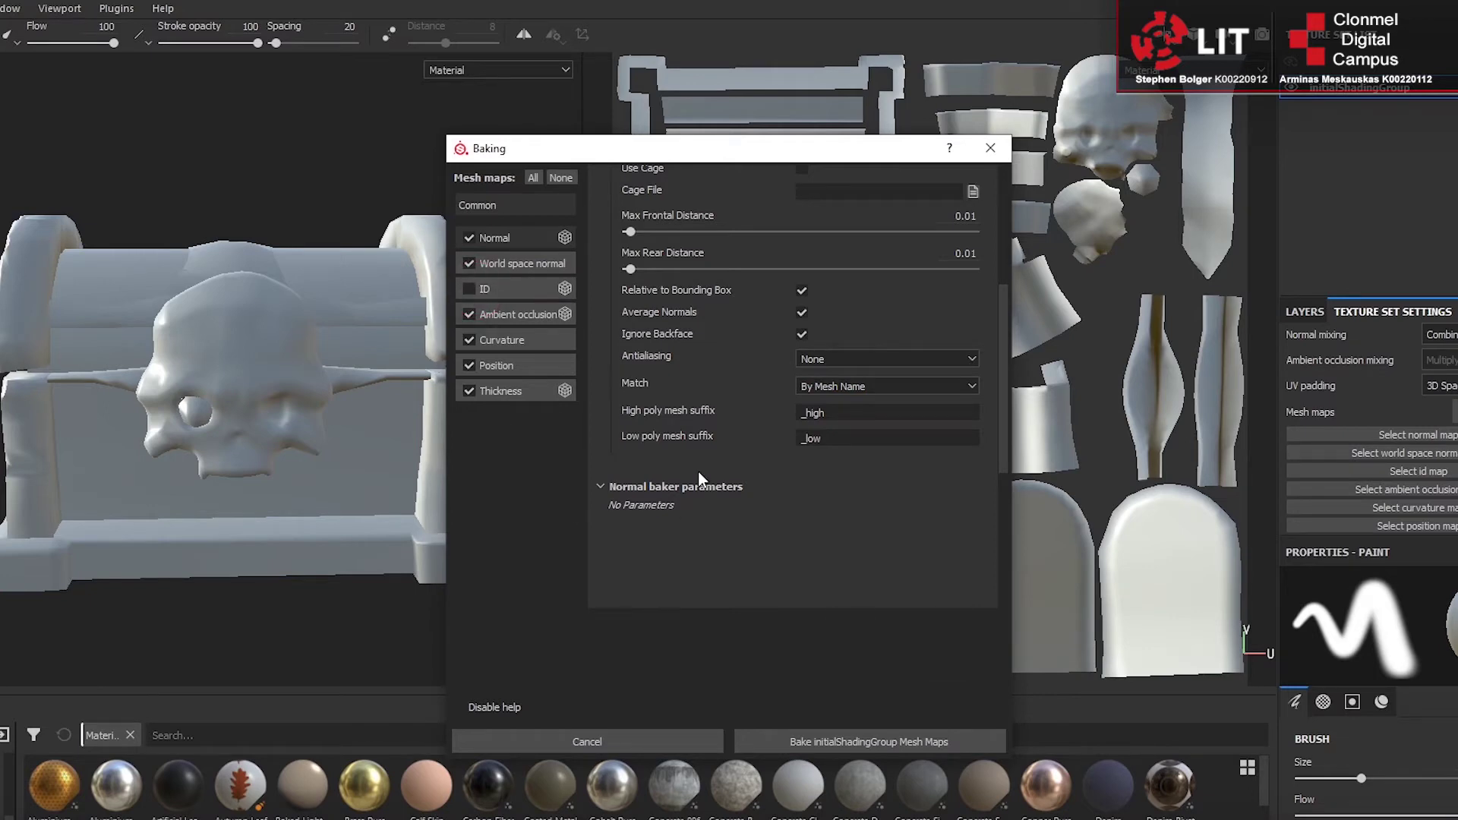
click(863, 743)
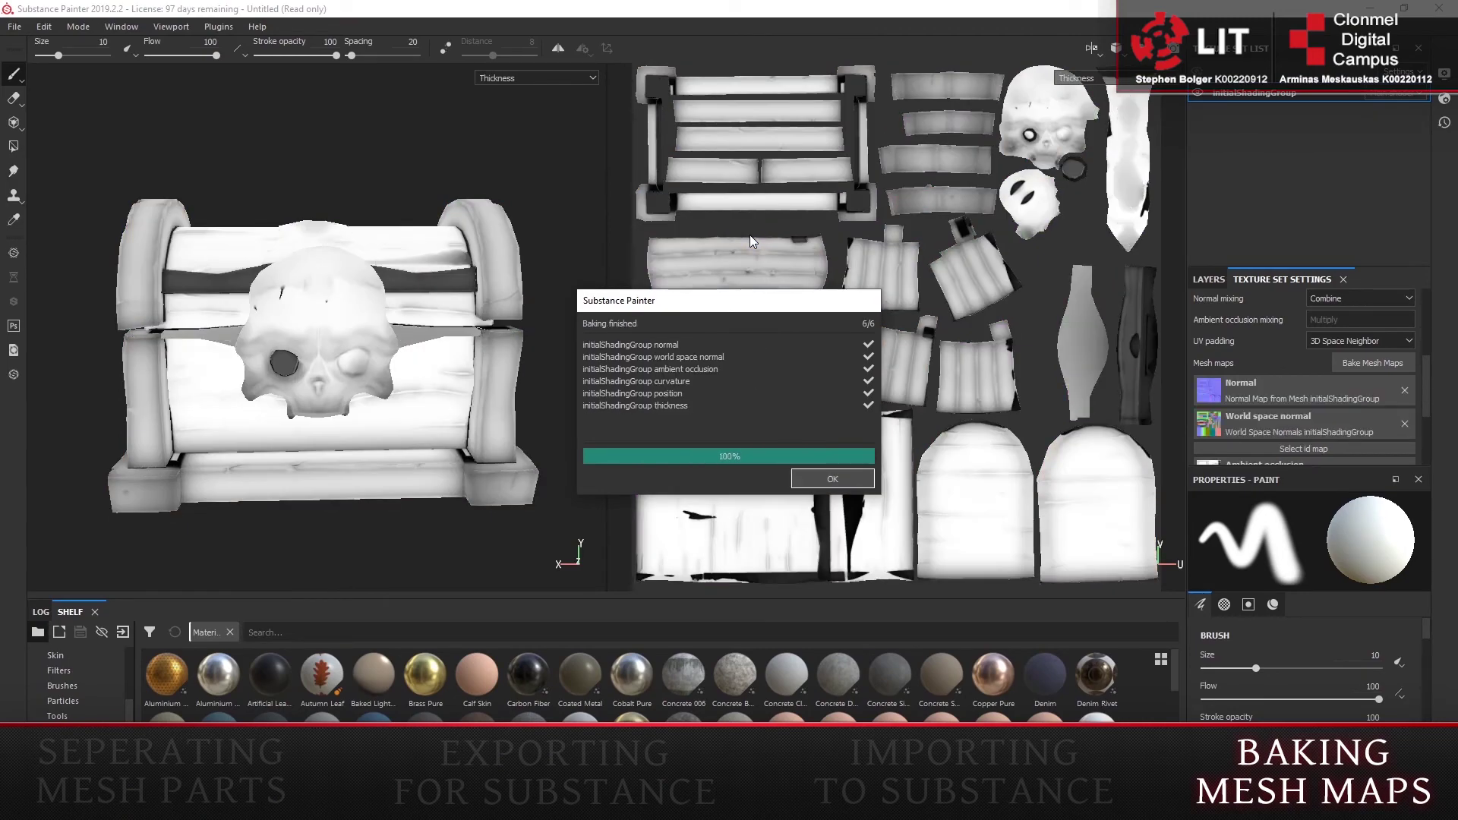
click(833, 478)
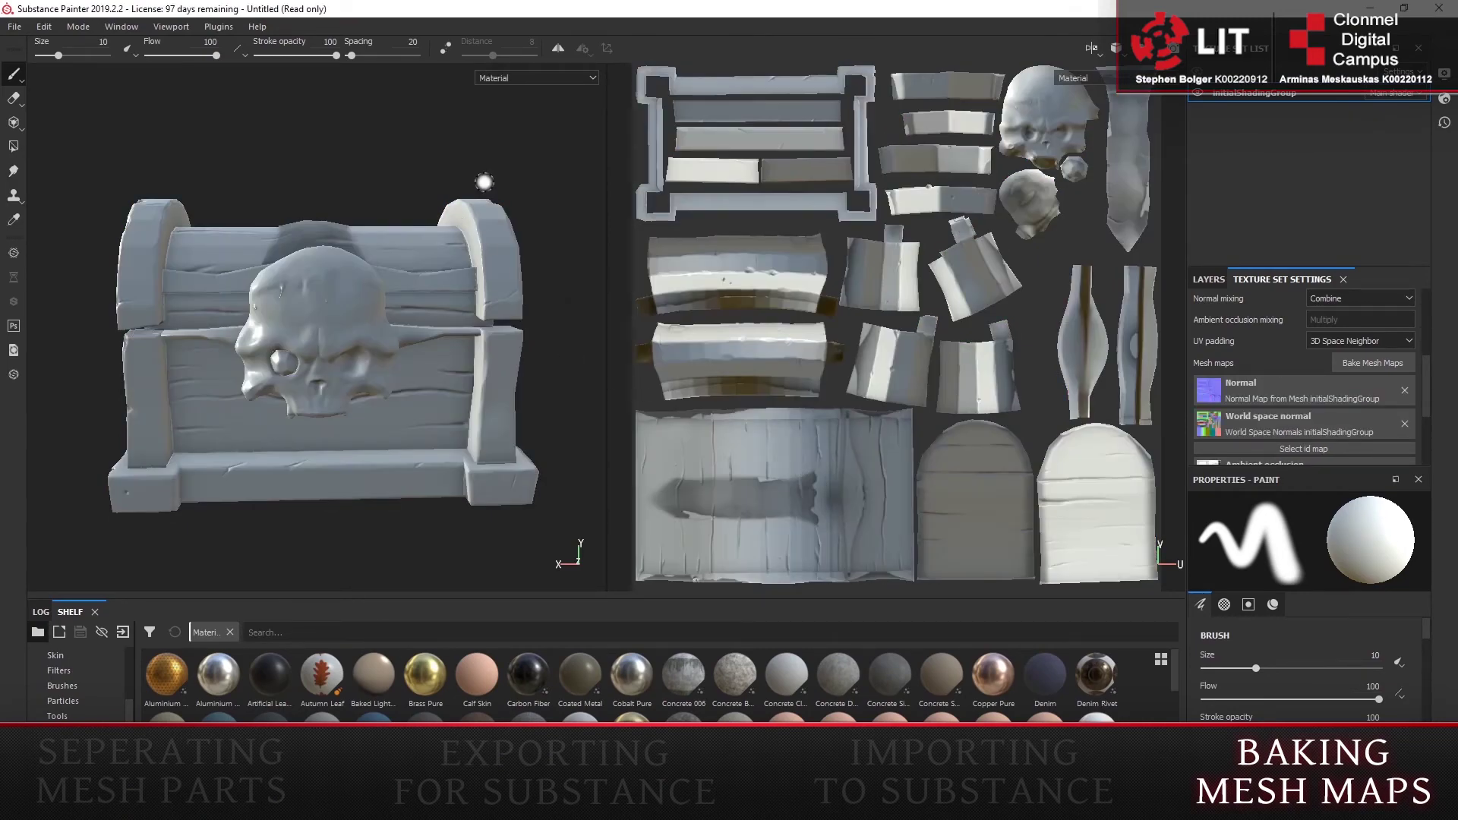
Step: Examine the baked detail on the chest under changed lighting and review the mesh maps assigned to the texture set
alt+drag(451, 164, 455, 184)
alt+middle_drag(454, 184, 459, 242)
scroll(456, 238, down, 3)
alt+drag(449, 234, 442, 186)
shift+right_drag(442, 185, 364, 186)
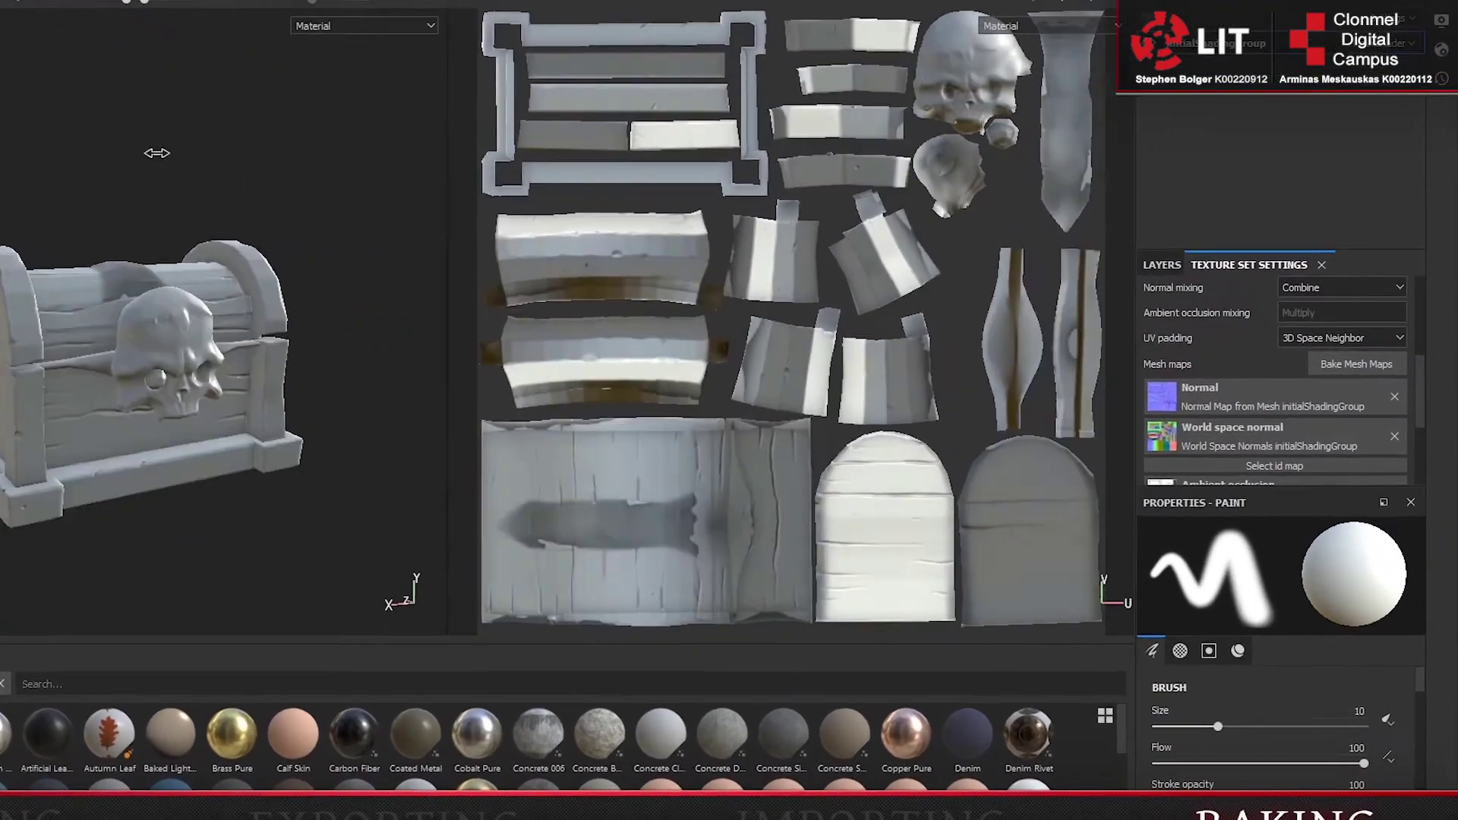
scroll(1247, 356, down, 2)
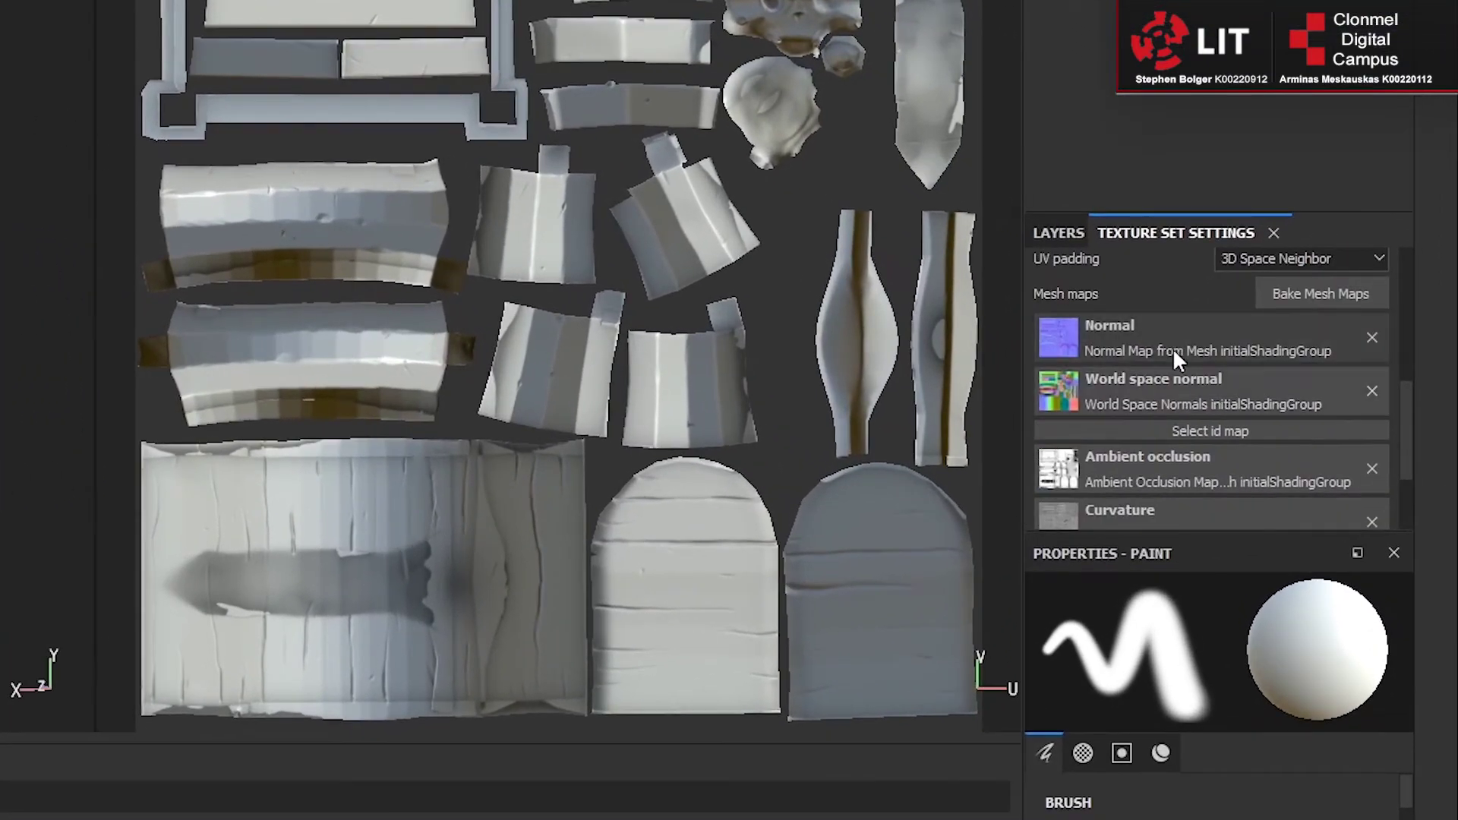
Step: Compare the chest with and without its baked normal map by removing the map from the mesh maps and undoing the removal
scroll(1174, 353, down, 3)
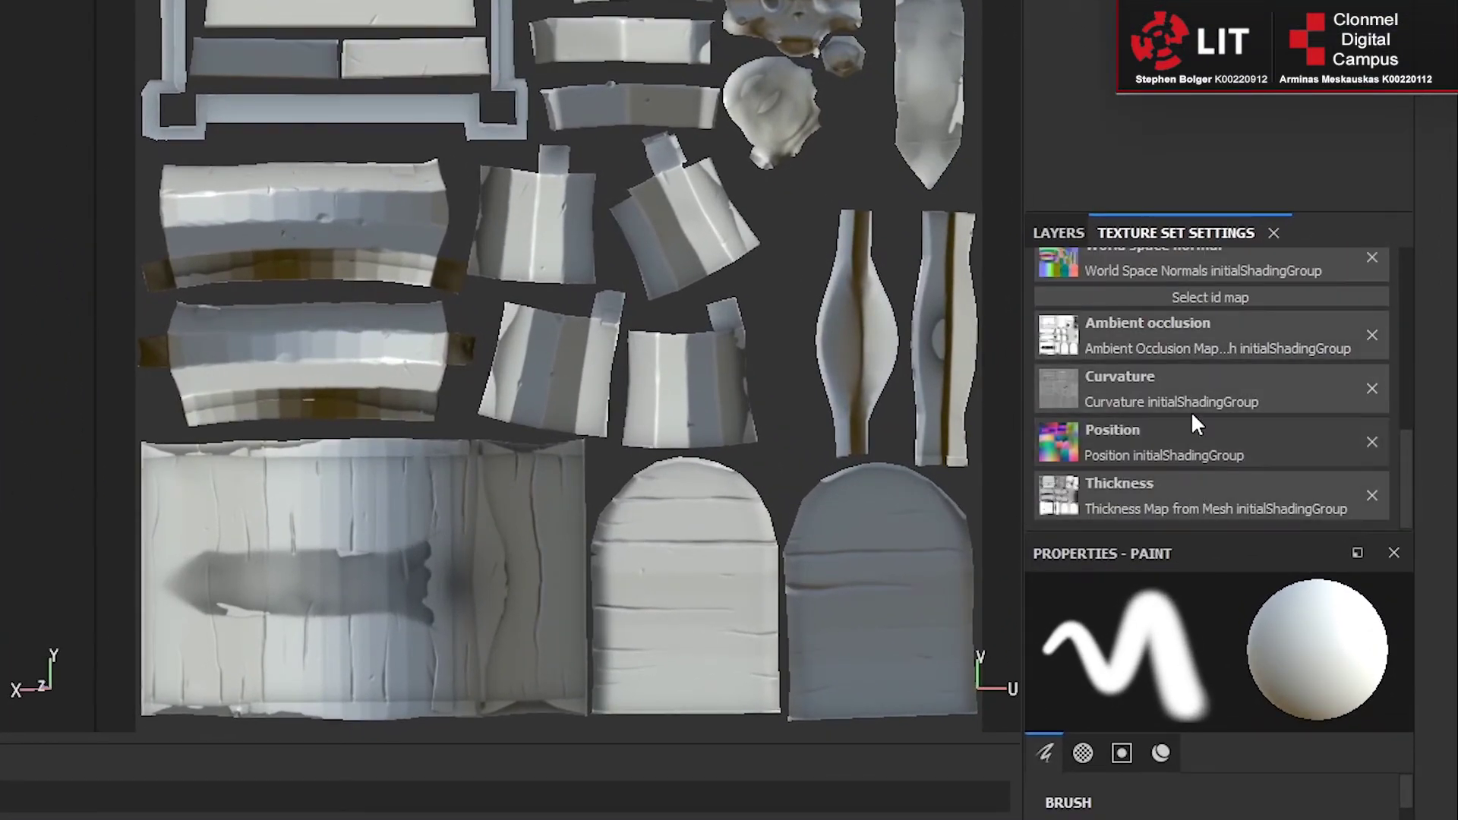
scroll(1192, 403, up, 3)
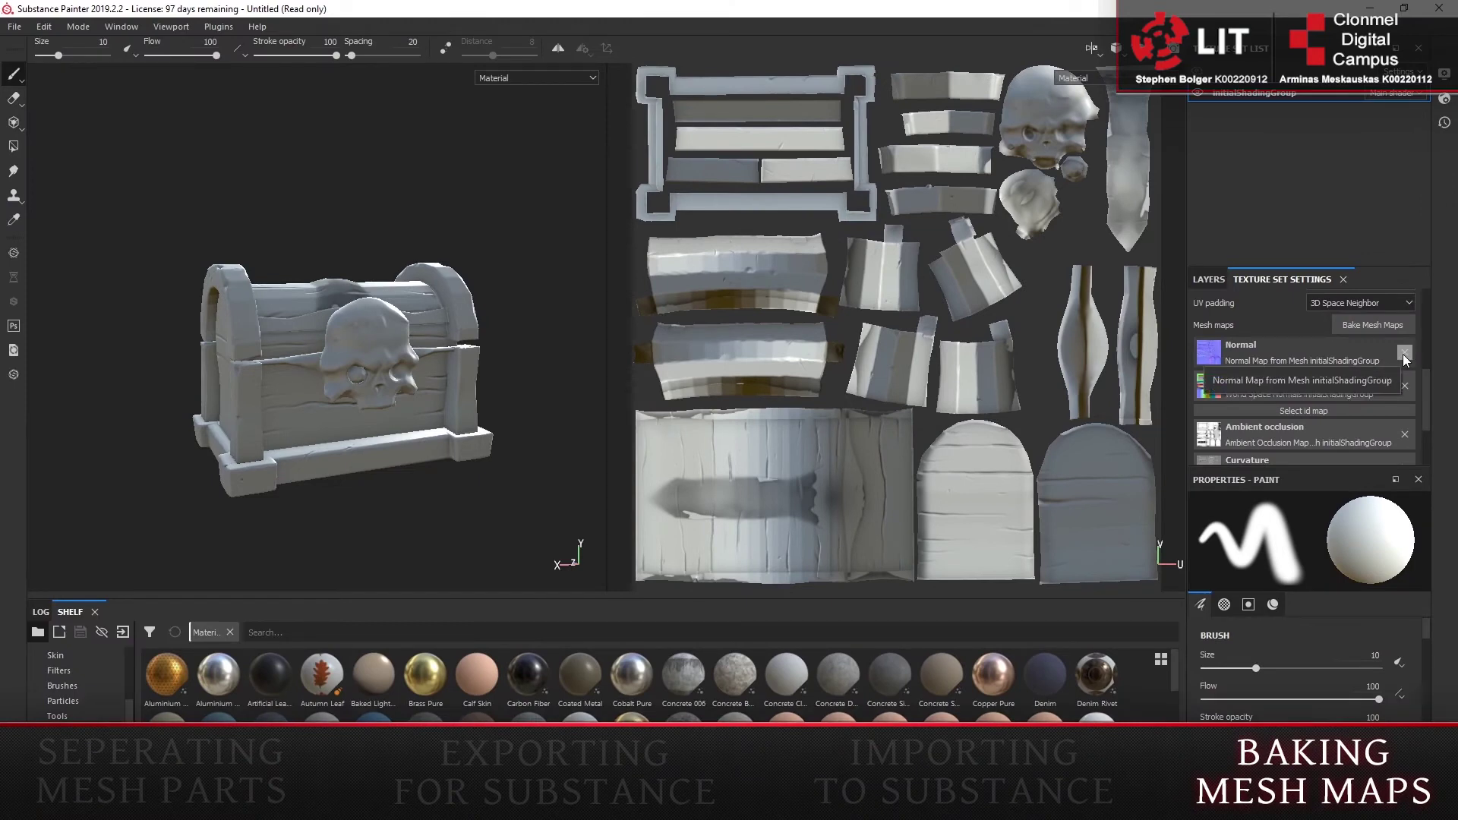
click(1404, 354)
key(ctrl+z)
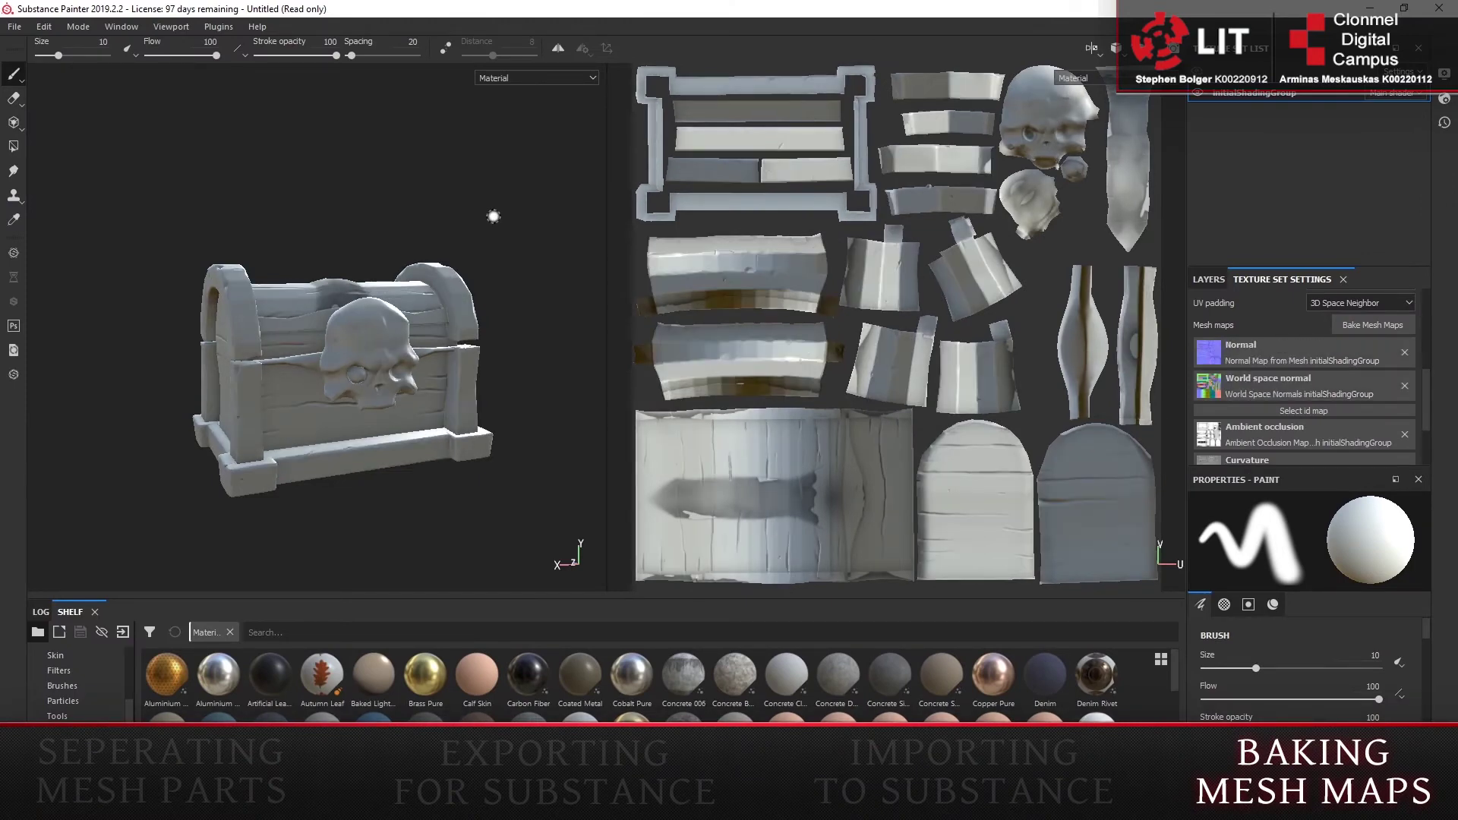
click(1406, 352)
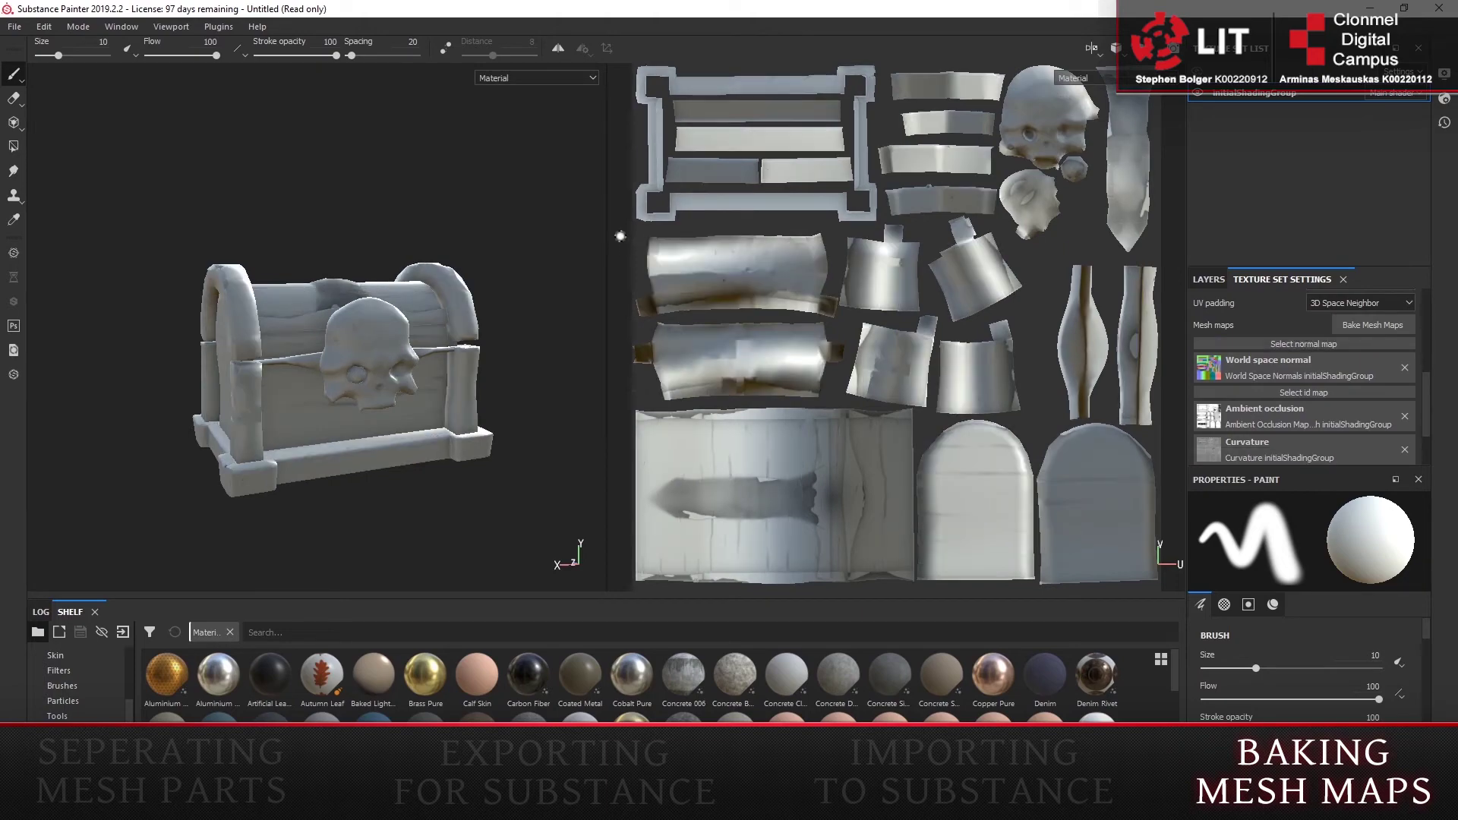
key(ctrl+z)
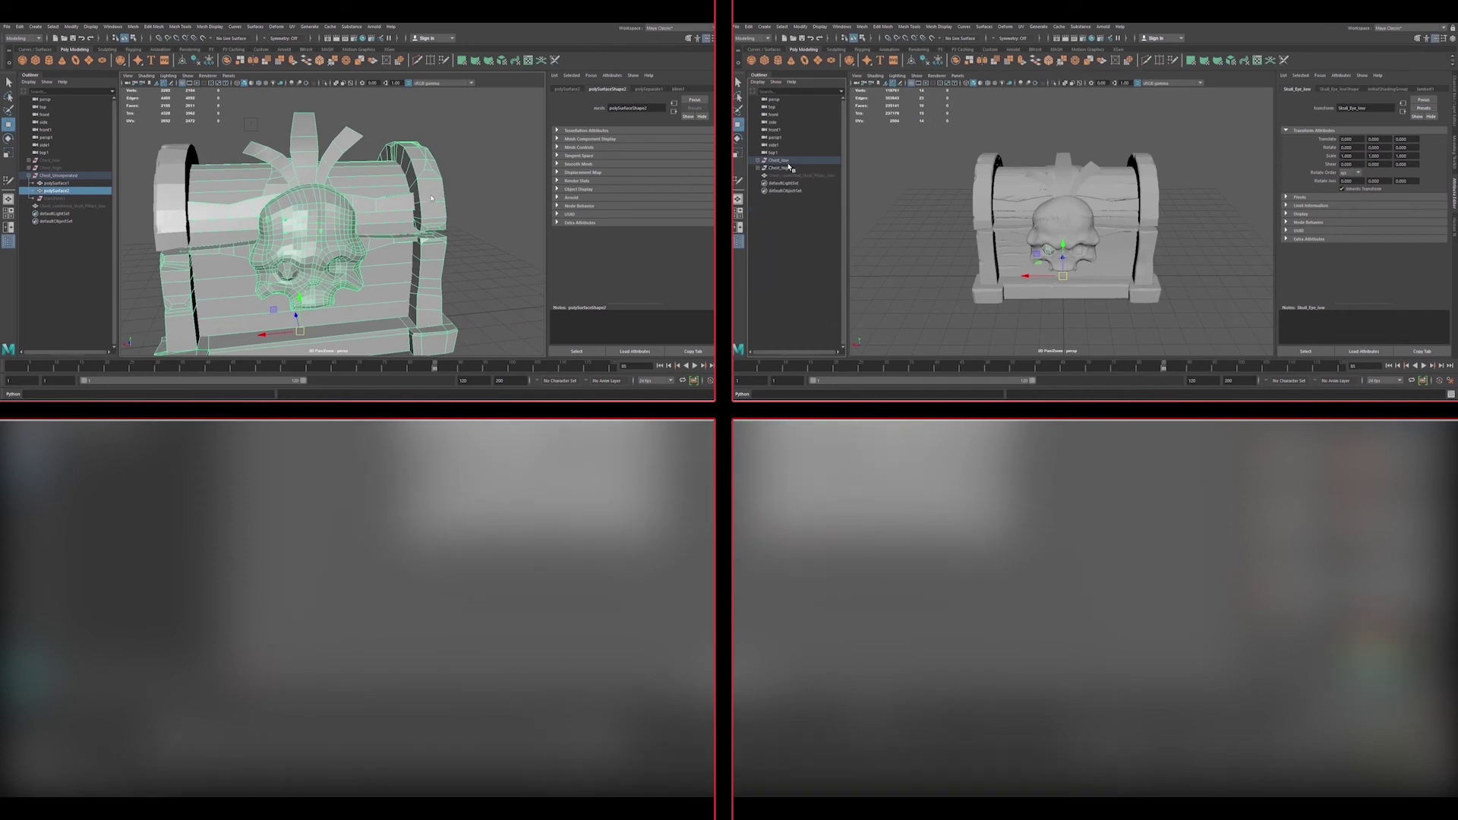
click(787, 163)
key(F11)
double_click(430, 198)
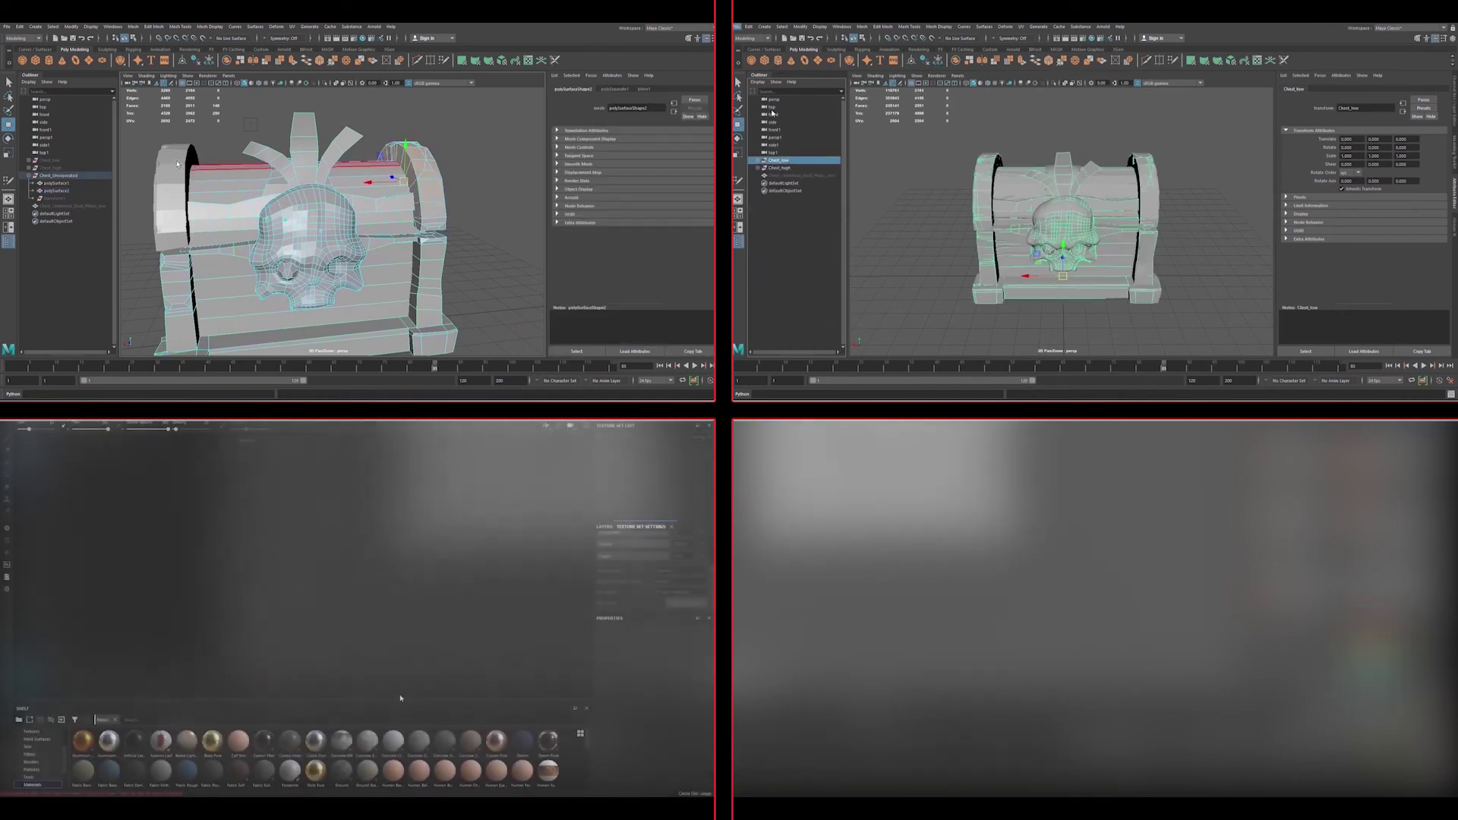
mouse_move(177, 163)
alt+mouse_down()
mouse_move(228, 179)
mouse_move(142, 180)
alt+mouse_up()
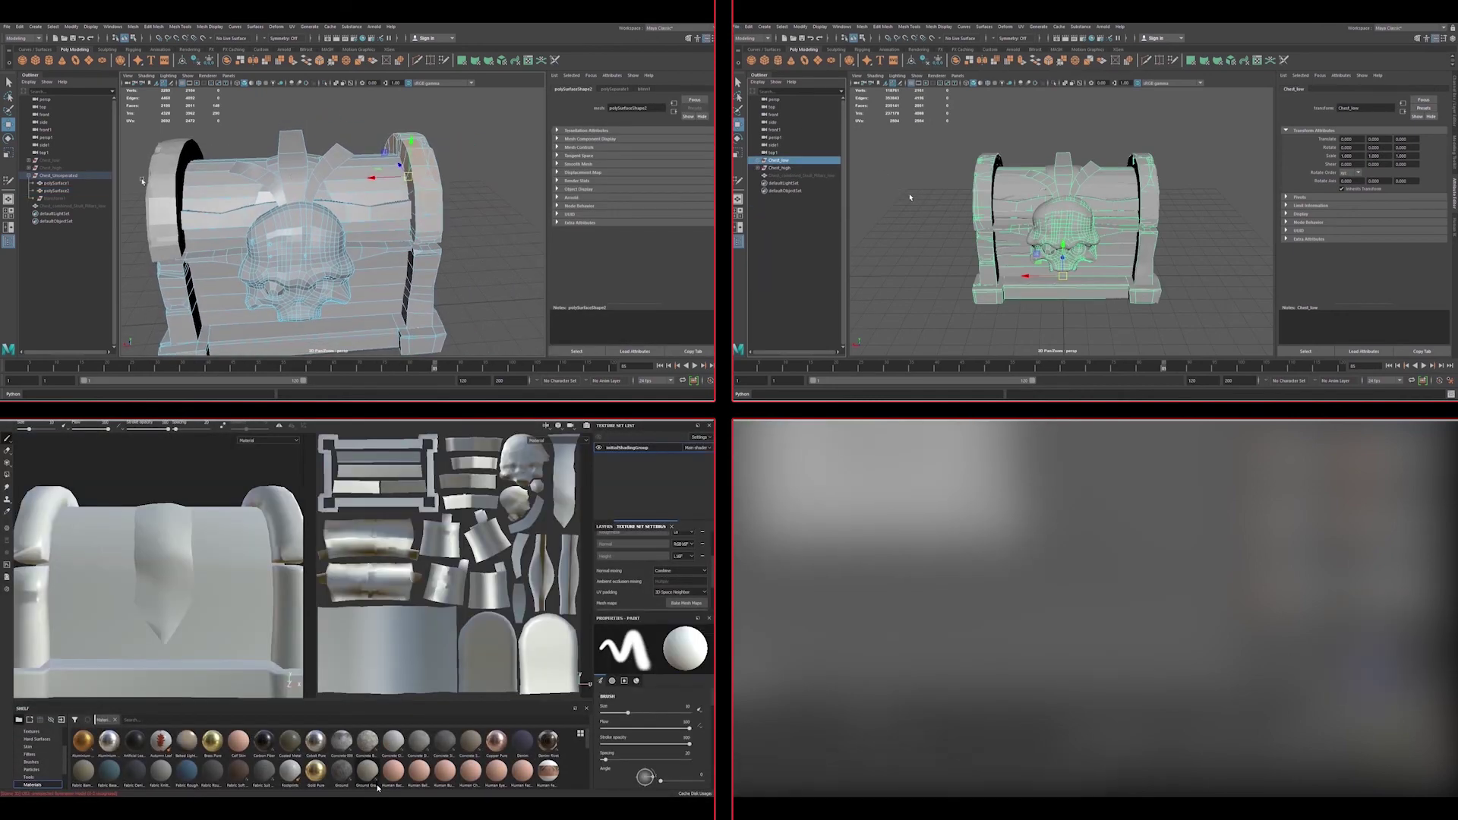
scroll(224, 592, down, 5)
alt+drag(383, 201, 360, 196)
alt+drag(225, 592, 278, 587)
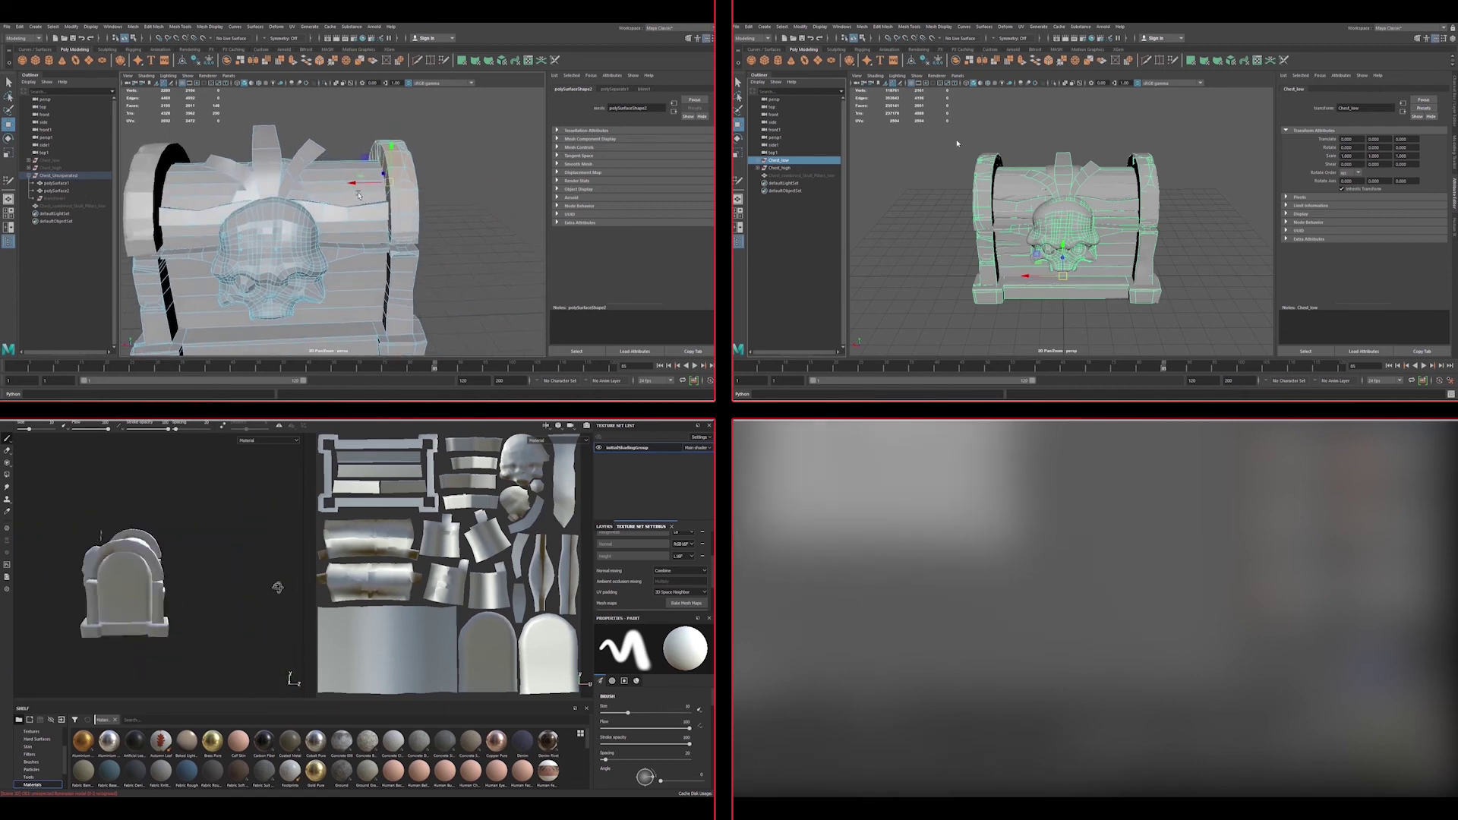
alt+drag(359, 196, 351, 193)
mouse_move(278, 587)
alt+mouse_down()
mouse_move(207, 559)
mouse_move(216, 550)
alt+mouse_up()
alt+drag(202, 172, 246, 147)
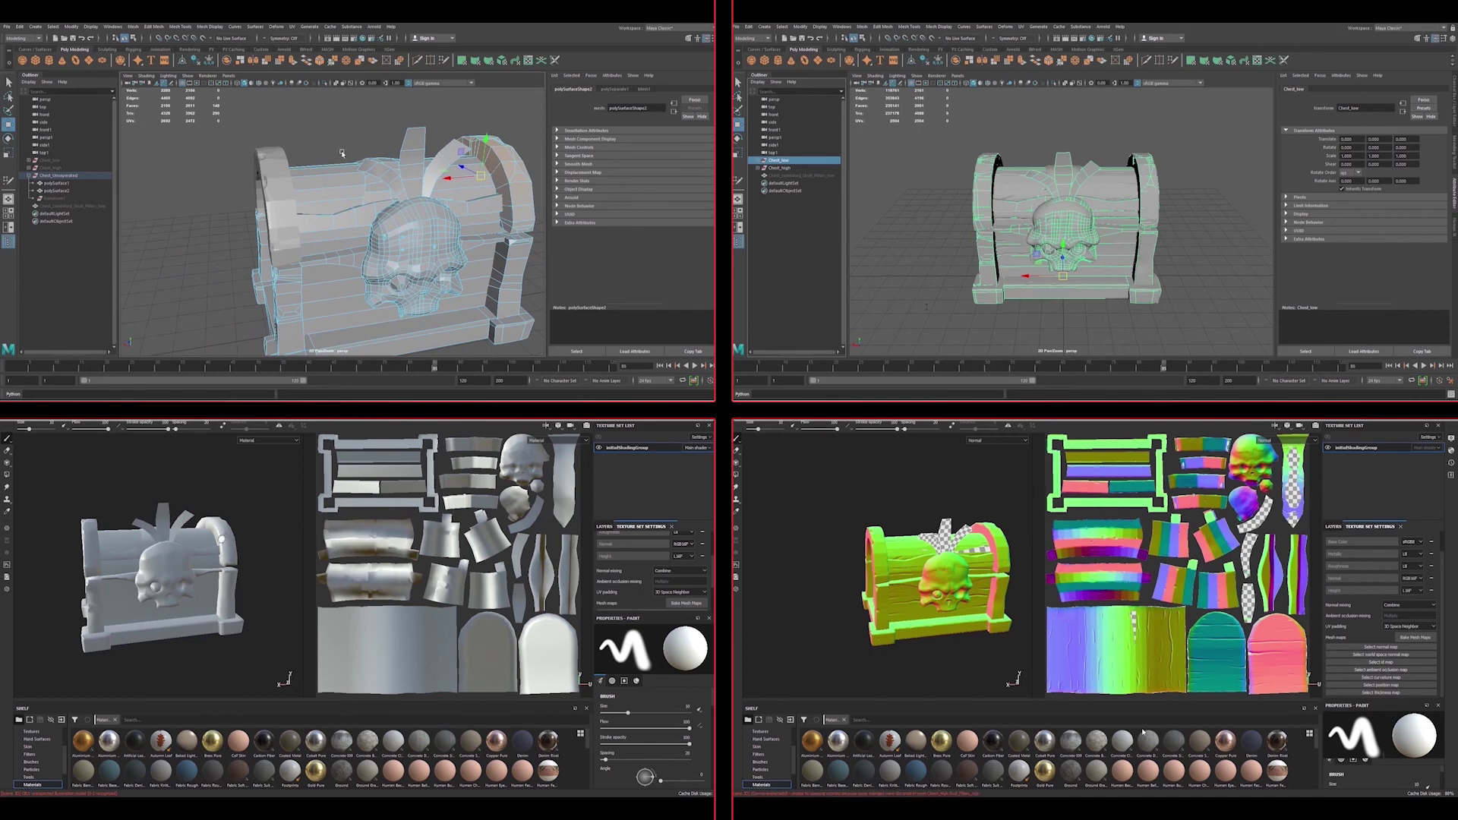
click(65, 184)
click(66, 191)
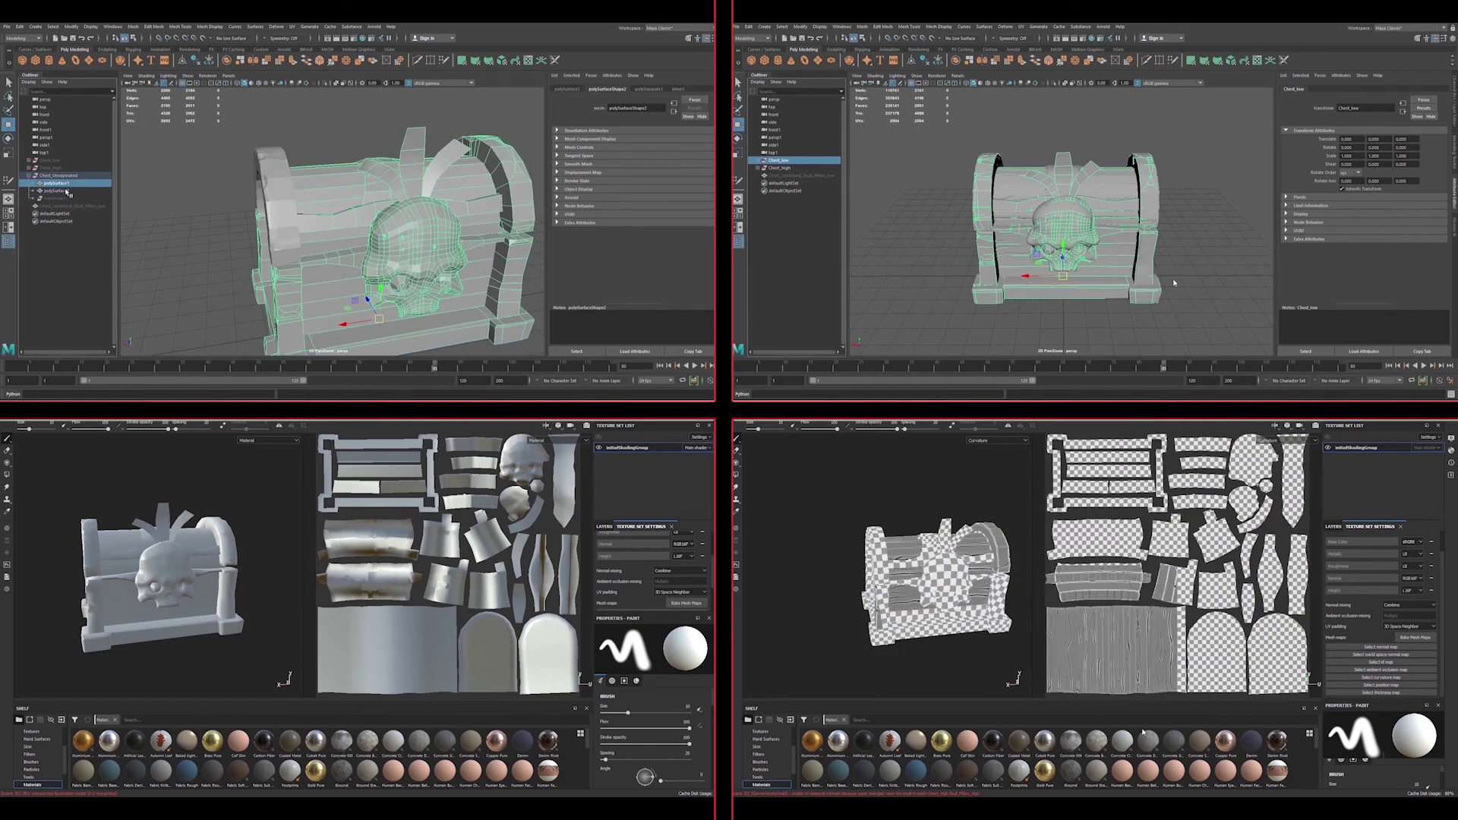
key(b)
double_click(61, 183)
text(Chest_b)
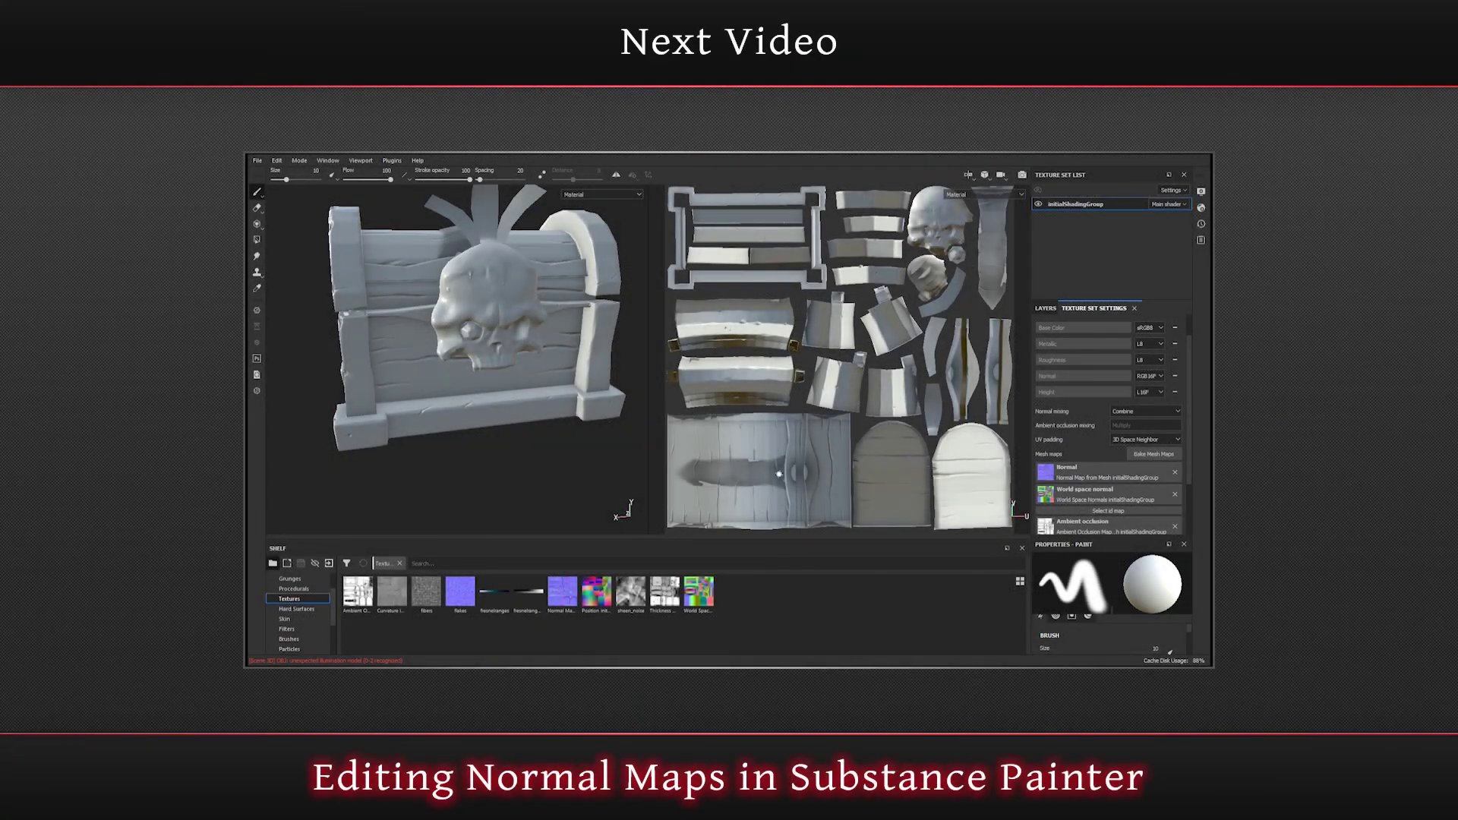
Step: Remove the baked normal map from the texture set's mesh maps and show the layer stack
click(1175, 474)
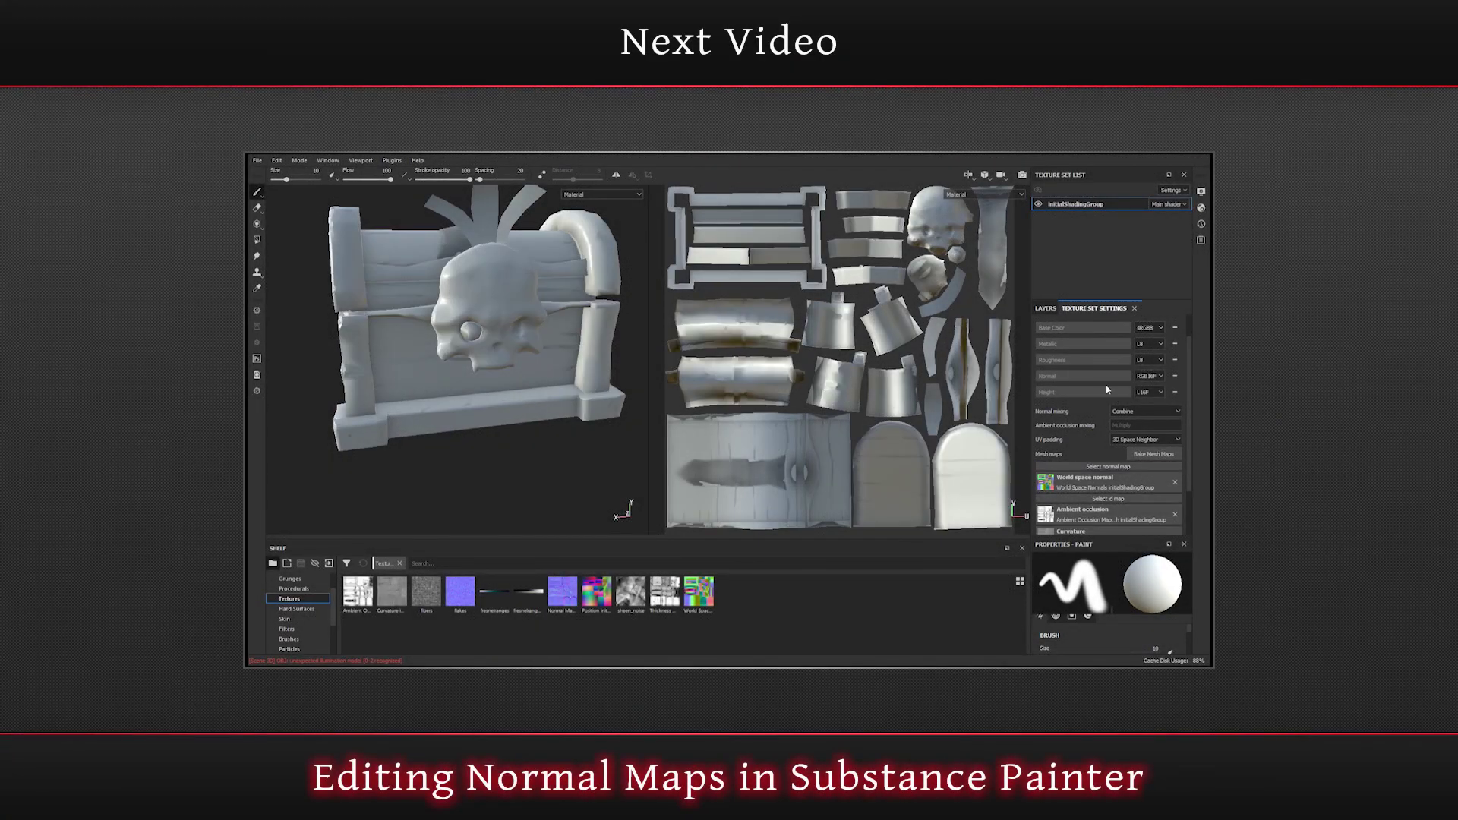
click(1053, 312)
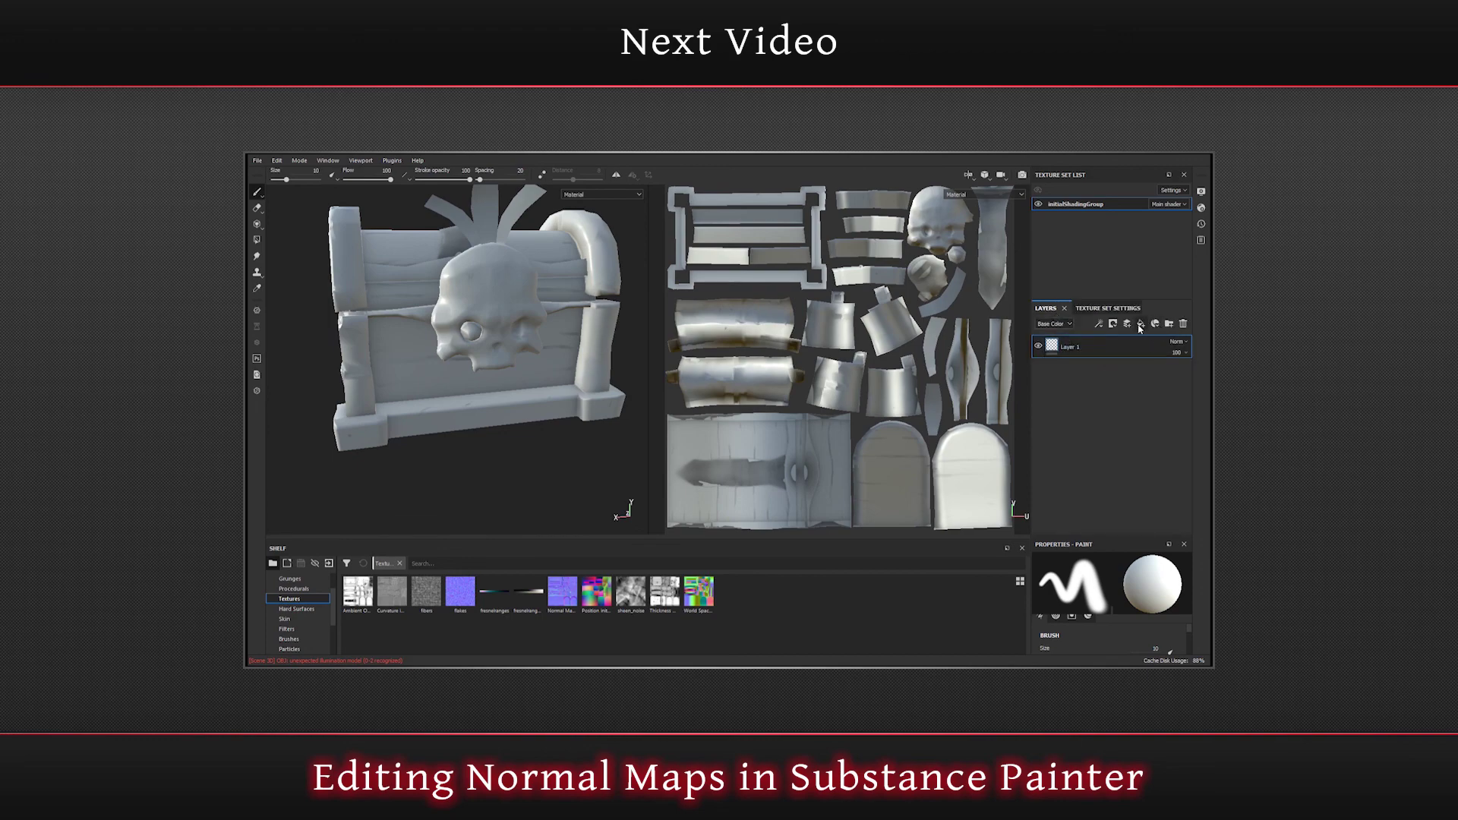